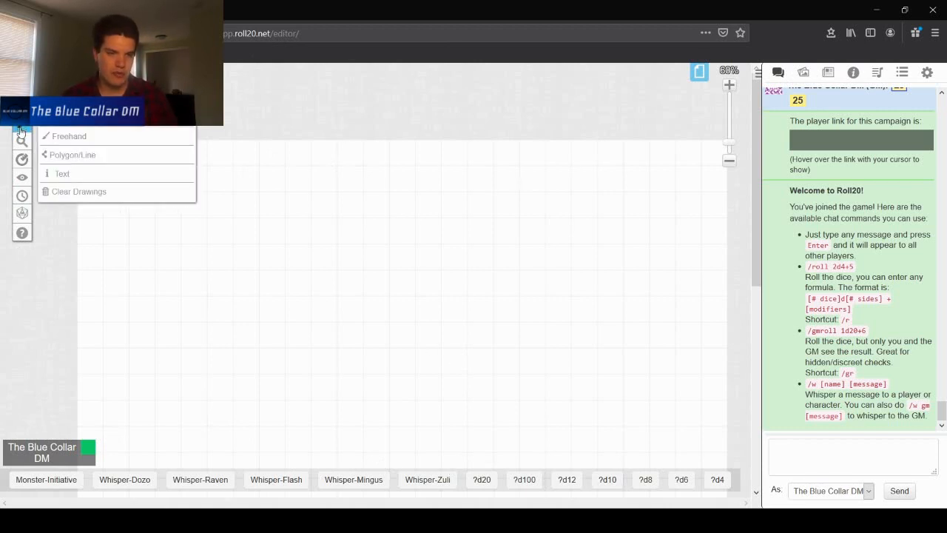
- Open the page toolbar and switch to the icy cave map page
mouse_move(22, 234)
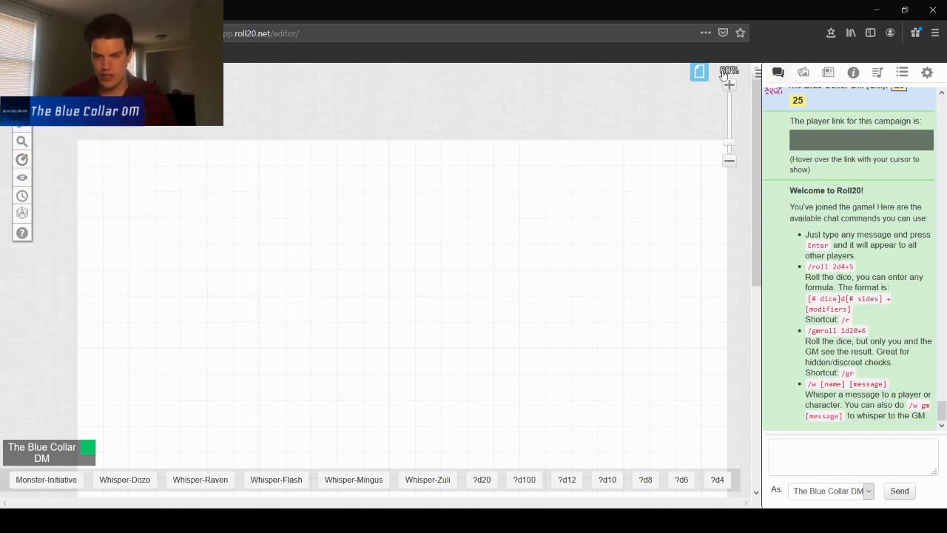
left_click(700, 71)
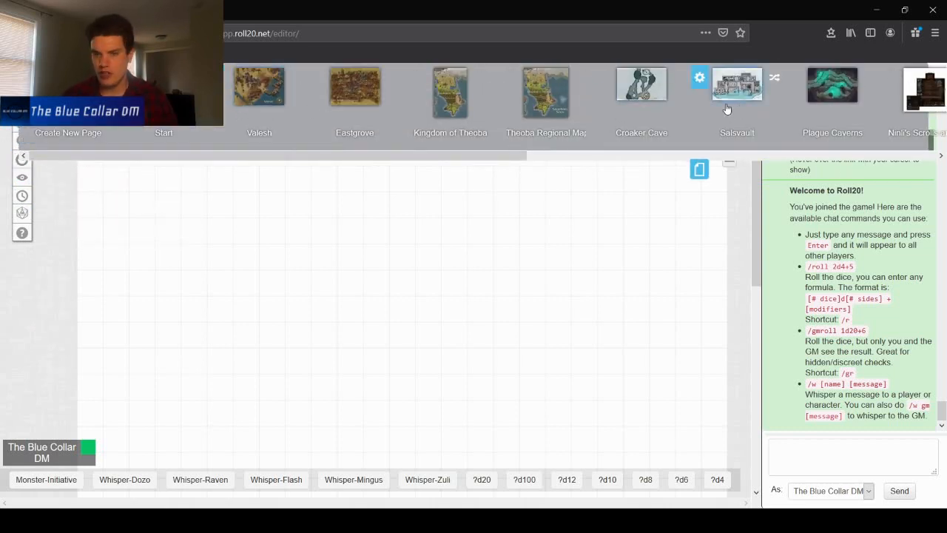
left_click(666, 99)
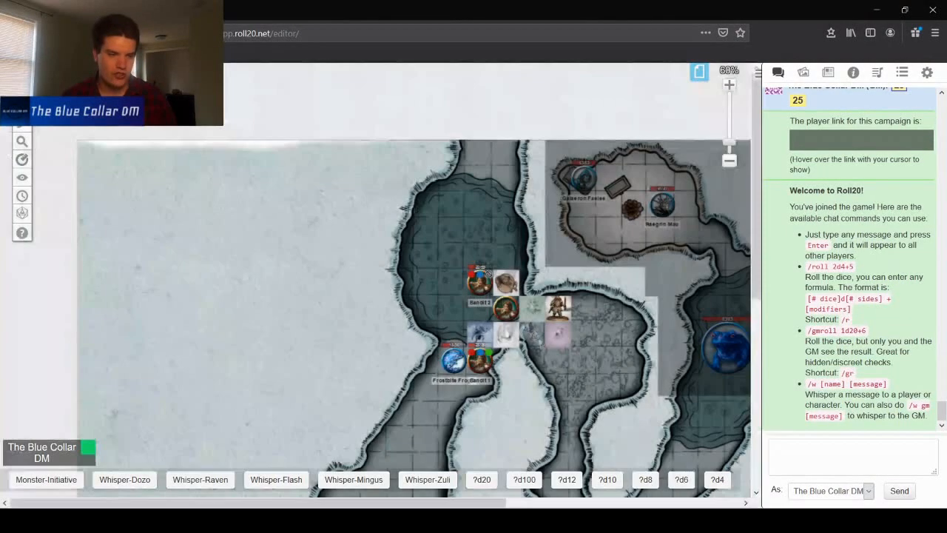
- Roll 1d20 with the dice roller, set its modifier to -1, and close the roller
mouse_move(26, 175)
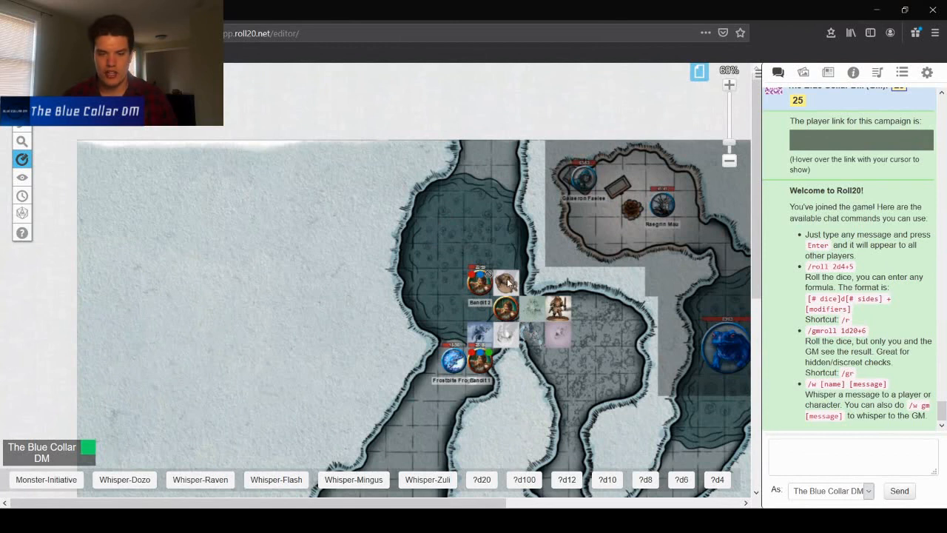
left_click_drag(507, 283, 577, 434)
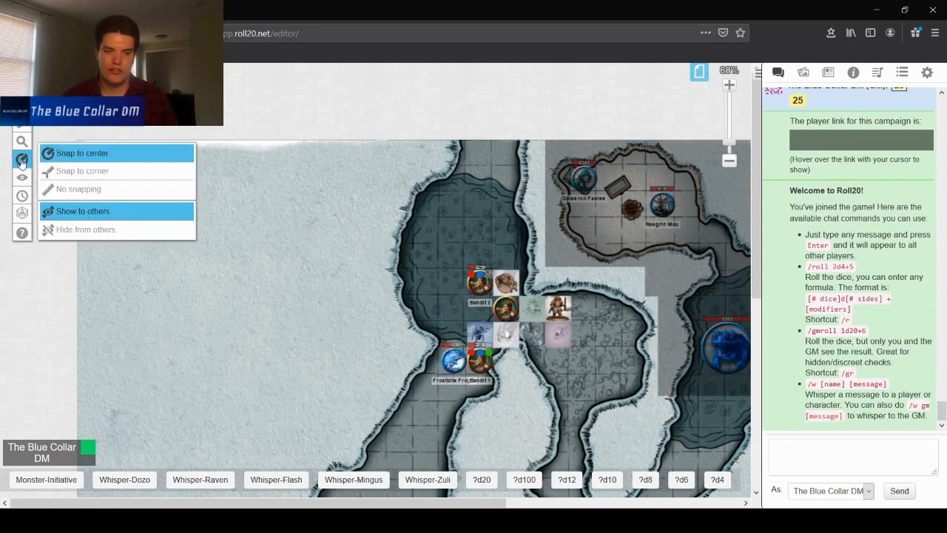
left_click(24, 213)
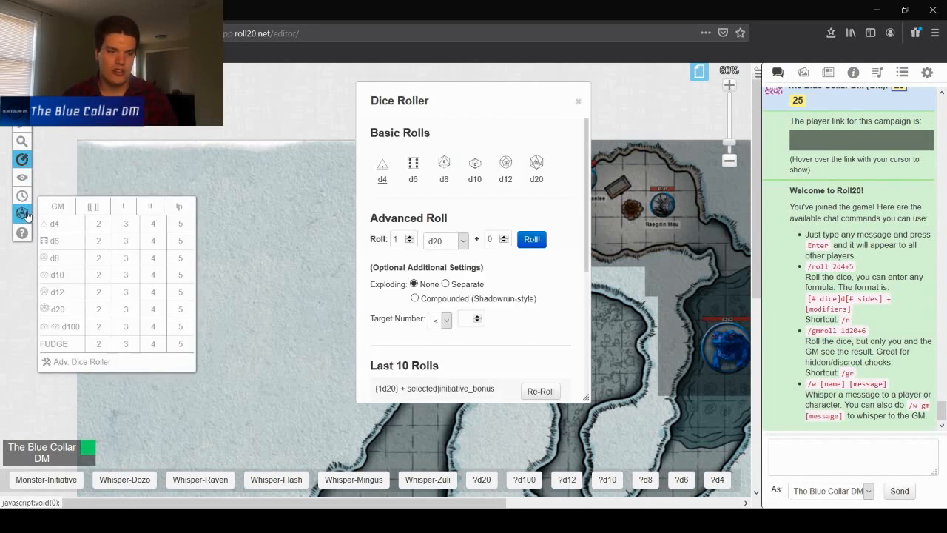
left_click(533, 240)
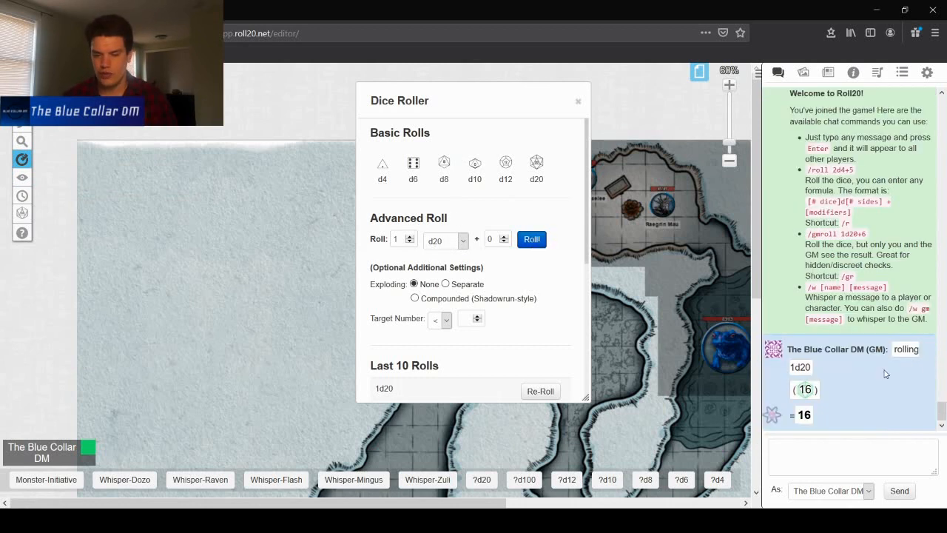
double_click(504, 242)
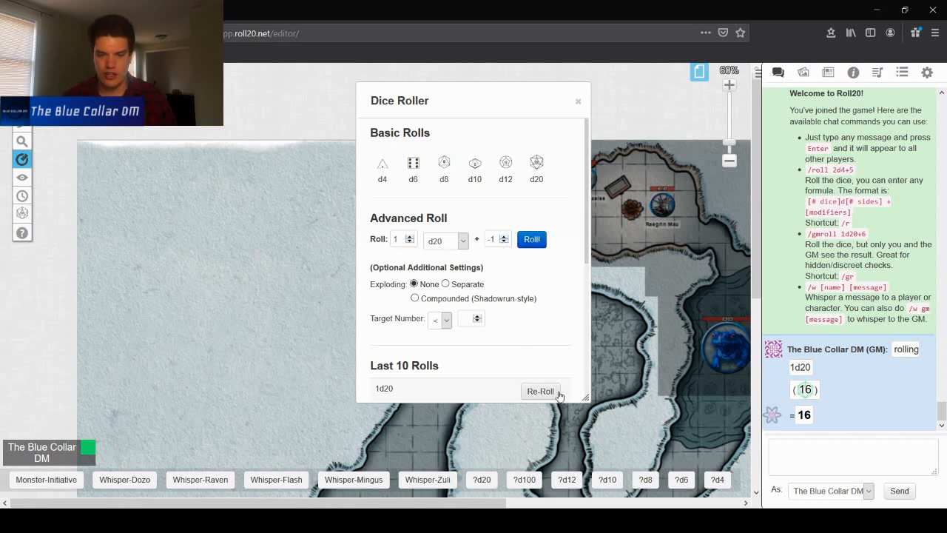
left_click(578, 101)
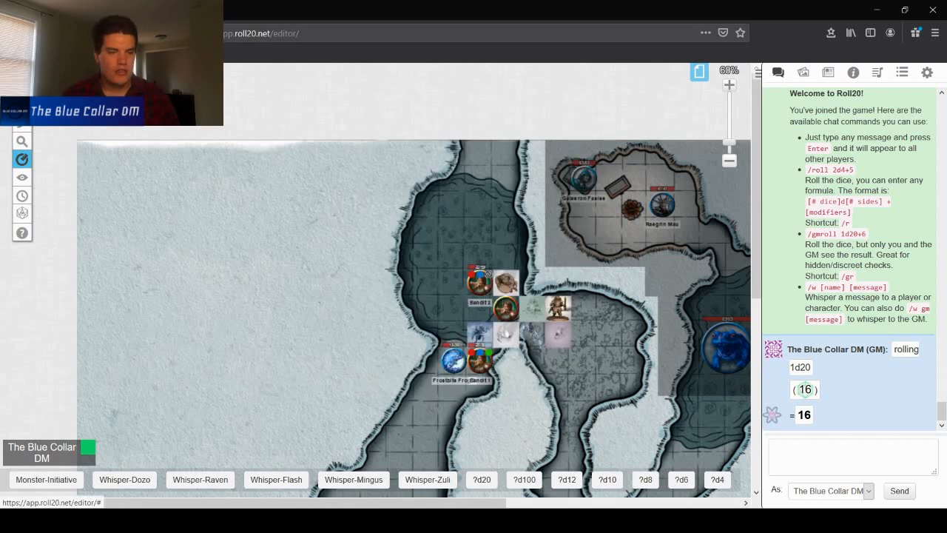
mouse_move(474, 278)
left_mouse_down()
mouse_move(443, 261)
mouse_move(469, 285)
mouse_move(486, 282)
left_mouse_up()
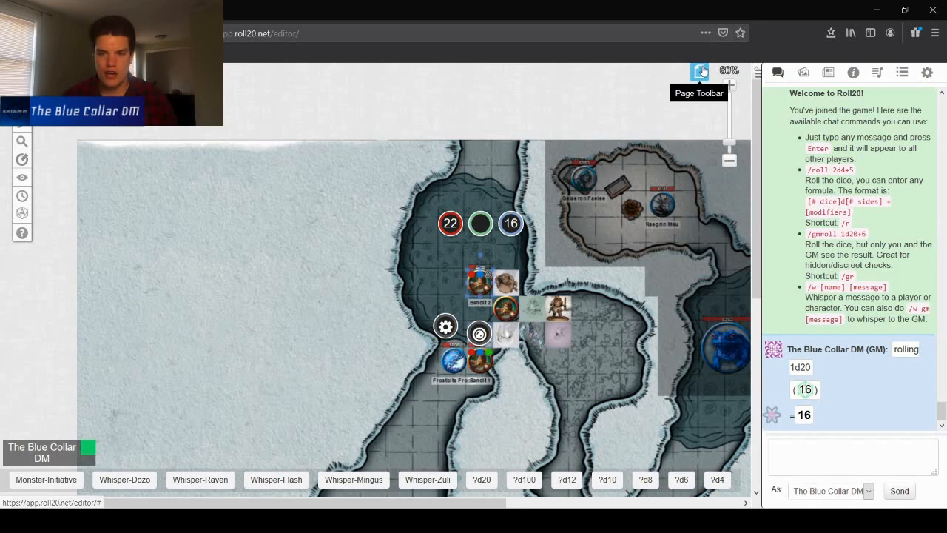
left_click(700, 72)
left_click(925, 79)
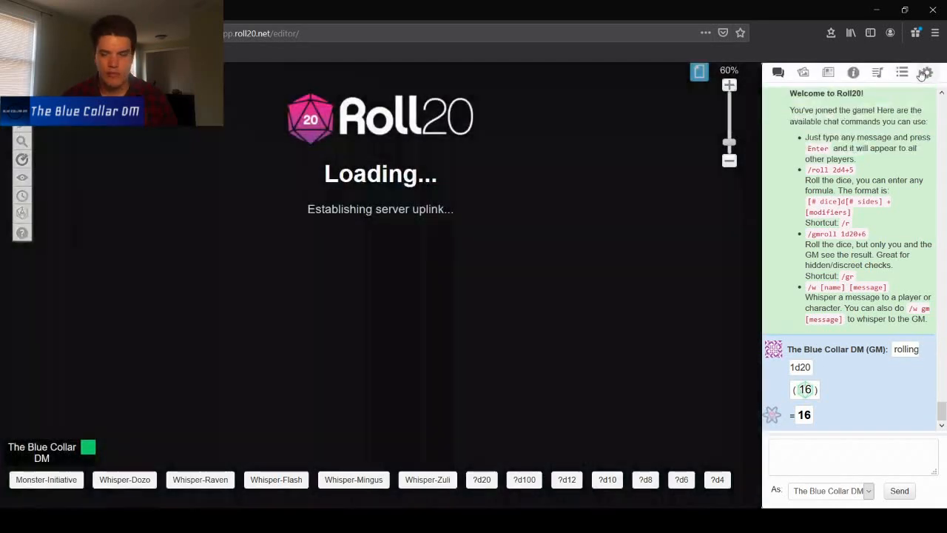
- Browse the journal and art library panels
left_click(827, 77)
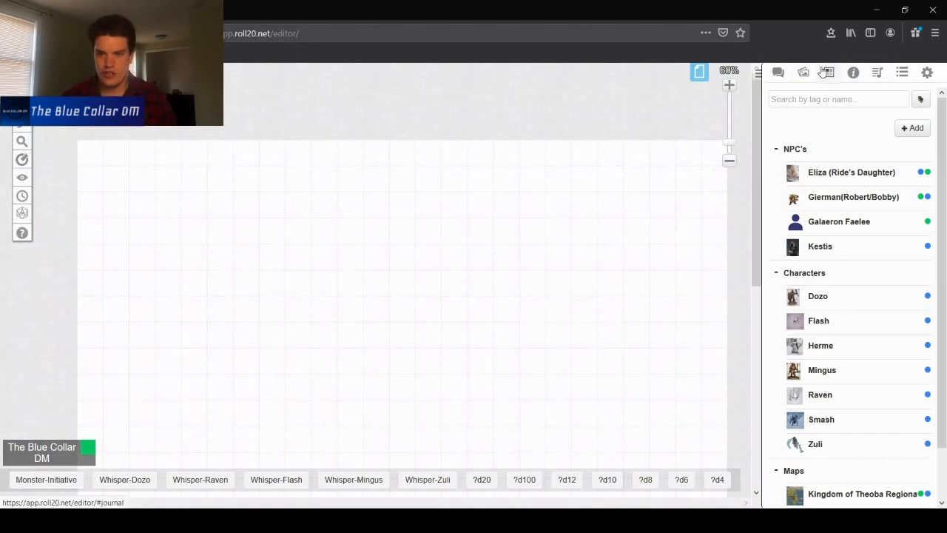
left_click(803, 76)
left_click(829, 75)
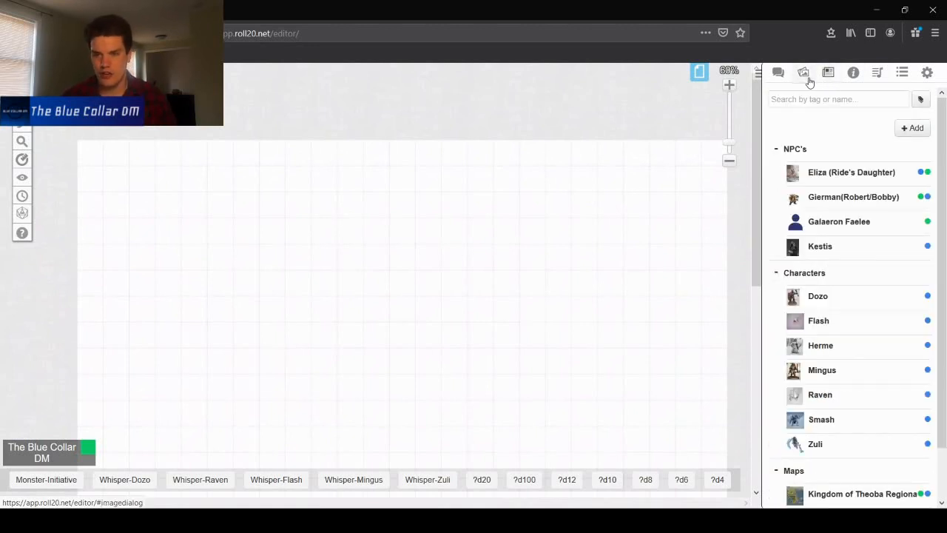
left_click(803, 76)
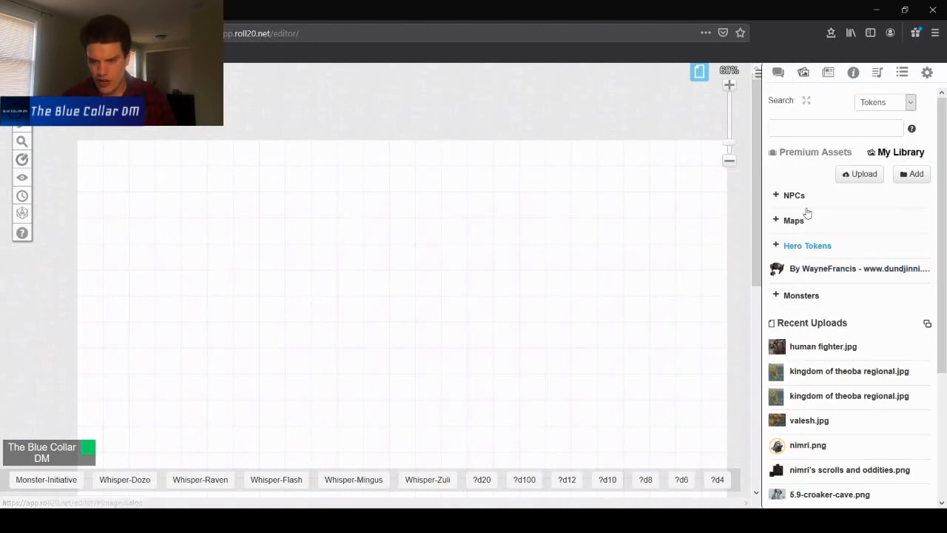
left_click(828, 75)
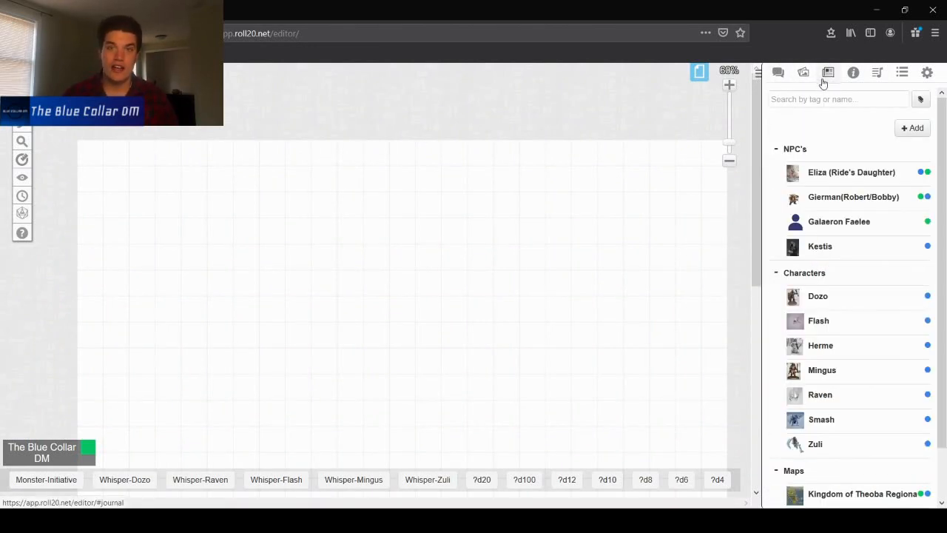
- Add a new character to the journal named Iateli Uha
mouse_move(912, 128)
left_click(893, 151)
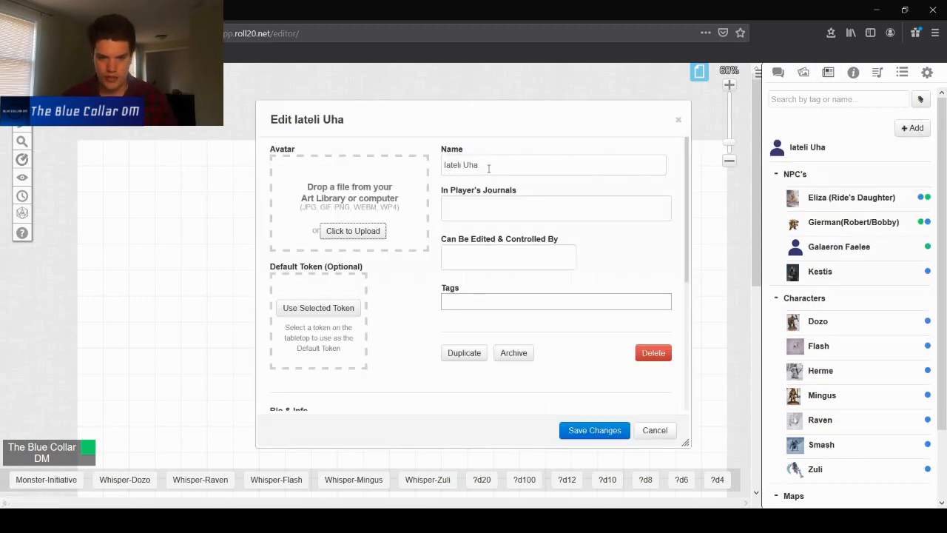
left_click_drag(489, 169, 370, 154)
left_click(553, 166)
left_click_drag(497, 166, 436, 173)
left_click_drag(481, 129, 481, 128)
scroll(495, 203, "down", 2)
scroll(497, 199, "up", 2)
- Give the GM account journal access and edit control for the character, and save the changes
left_click(497, 210)
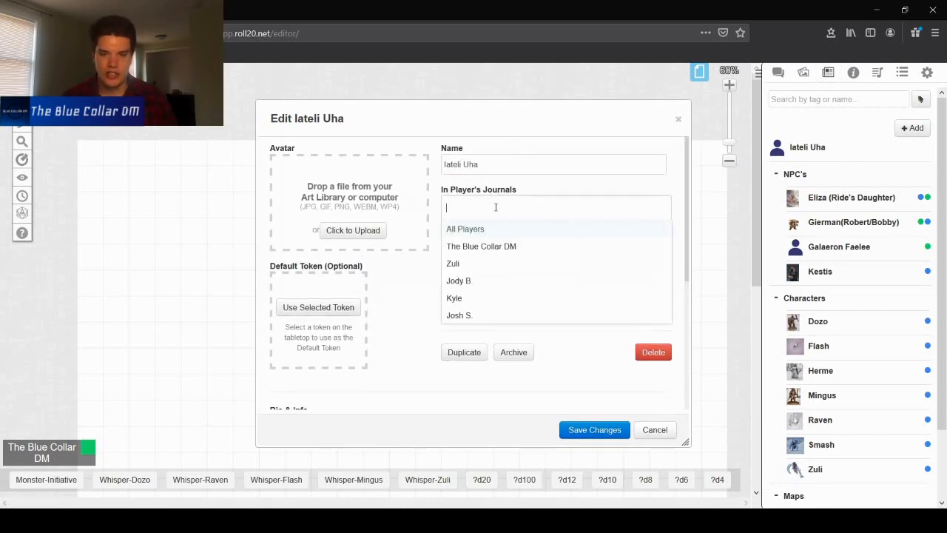
left_click(471, 247)
left_click(407, 289)
left_click(481, 252)
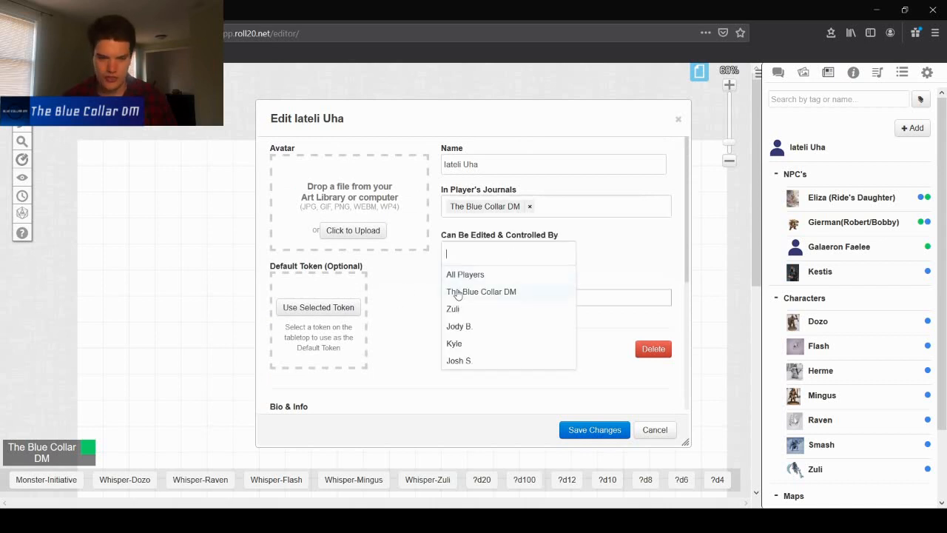
left_click(453, 291)
left_click(406, 296)
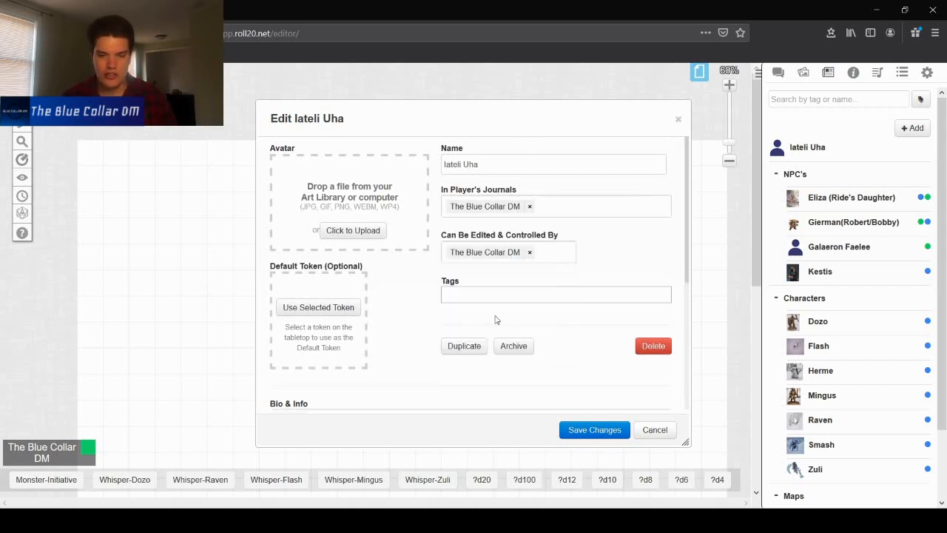
left_click(596, 430)
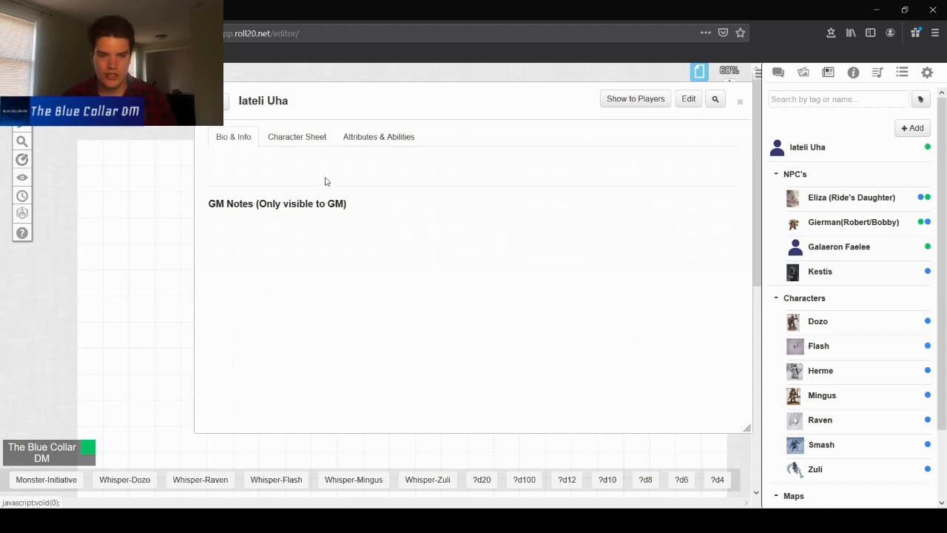
- Reopen the character's edit dialog, review its fields, and save it again
left_click(688, 98)
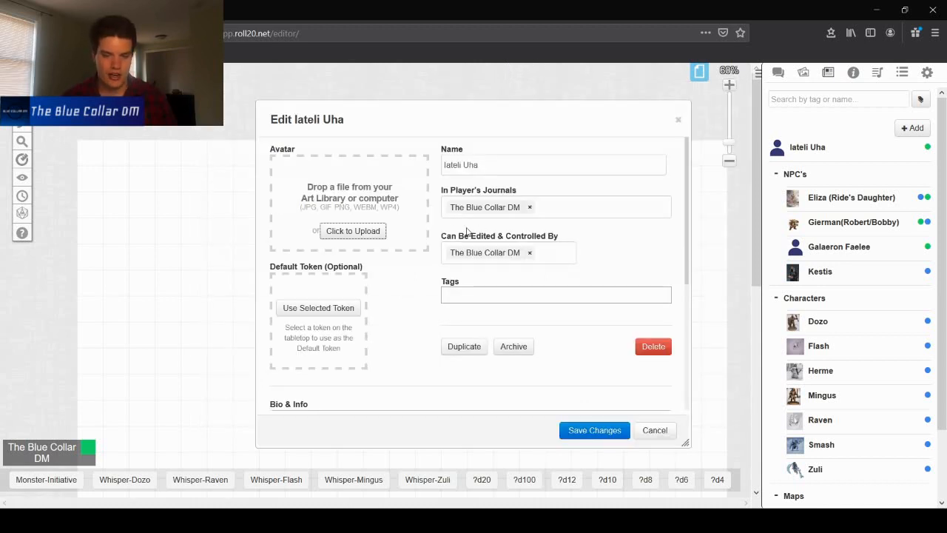
scroll(437, 236, "down", 5)
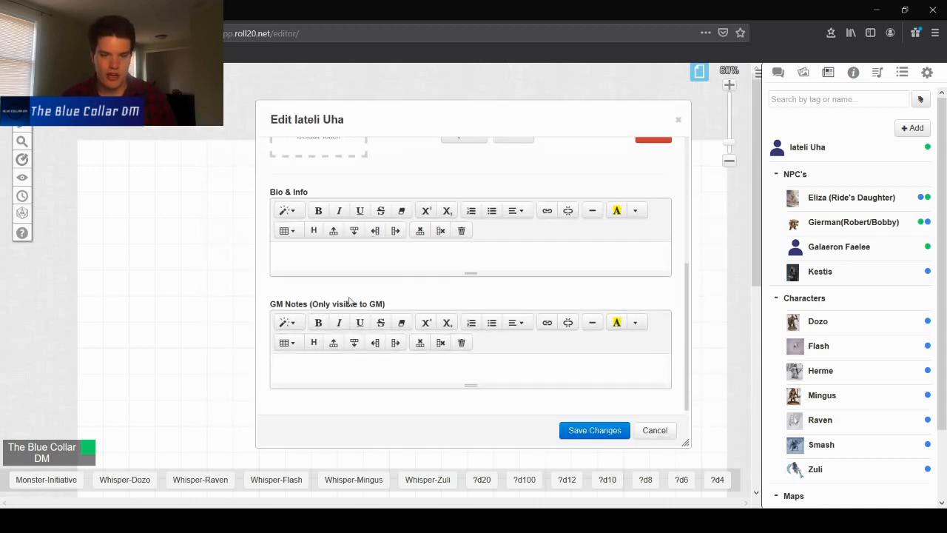
scroll(469, 294, "up", 5)
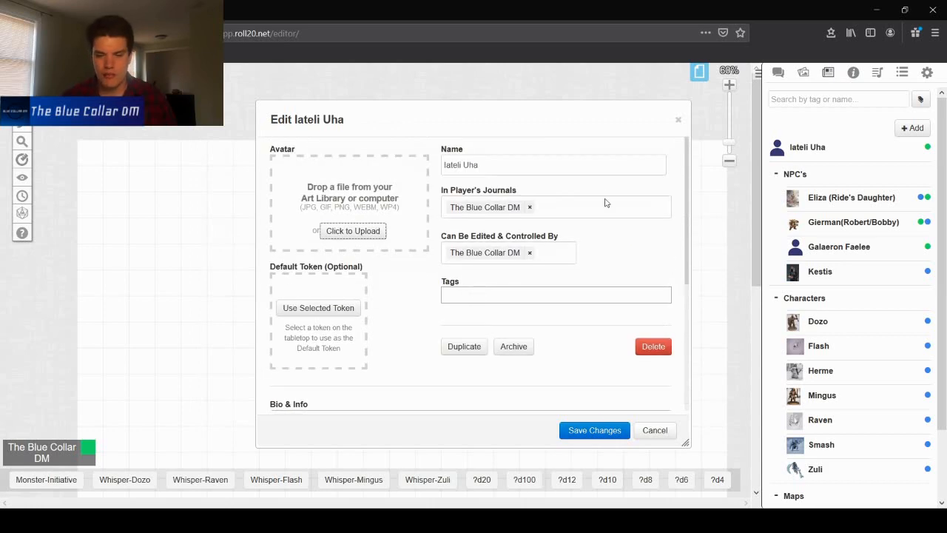
left_click(612, 432)
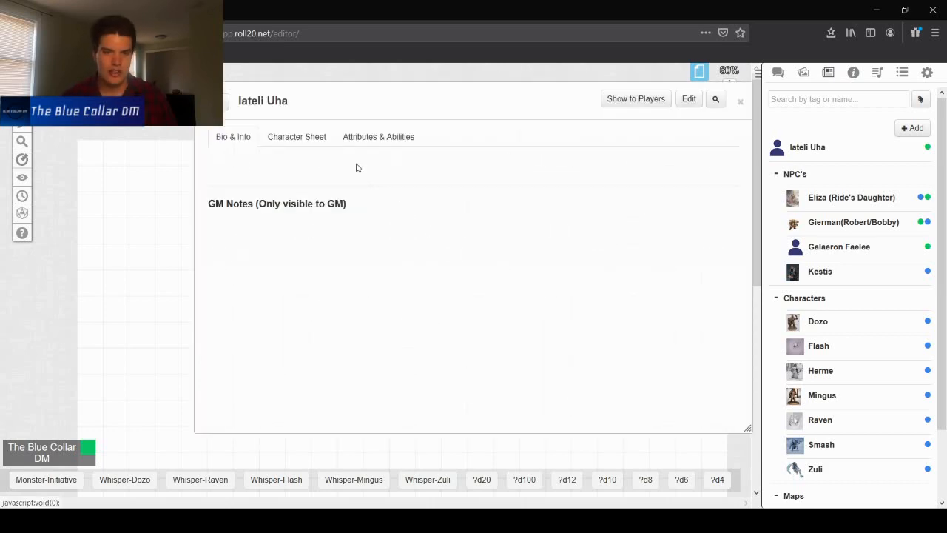
- Open the character sheet, choose to edit the sheet directly, and reposition the sheet window
left_click(291, 144)
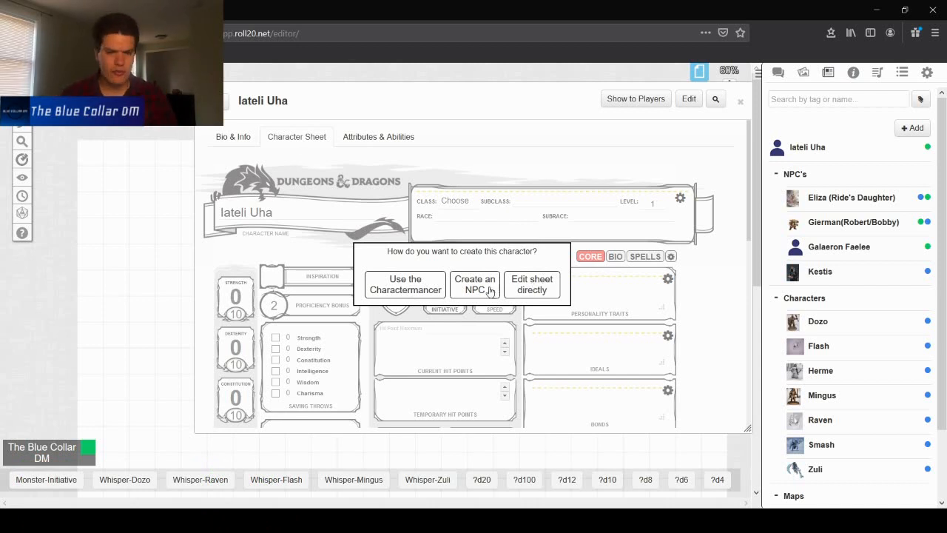
left_click(544, 287)
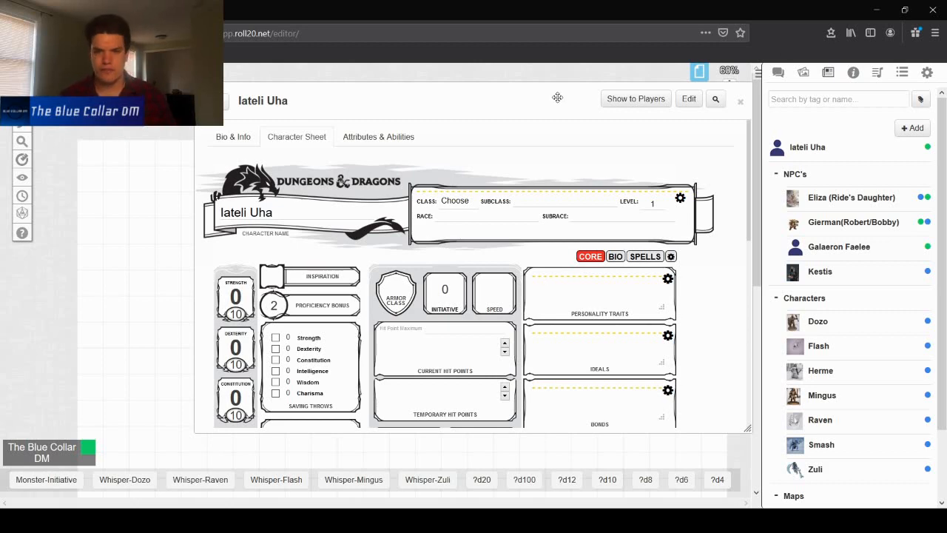
left_click_drag(508, 106, 382, 89)
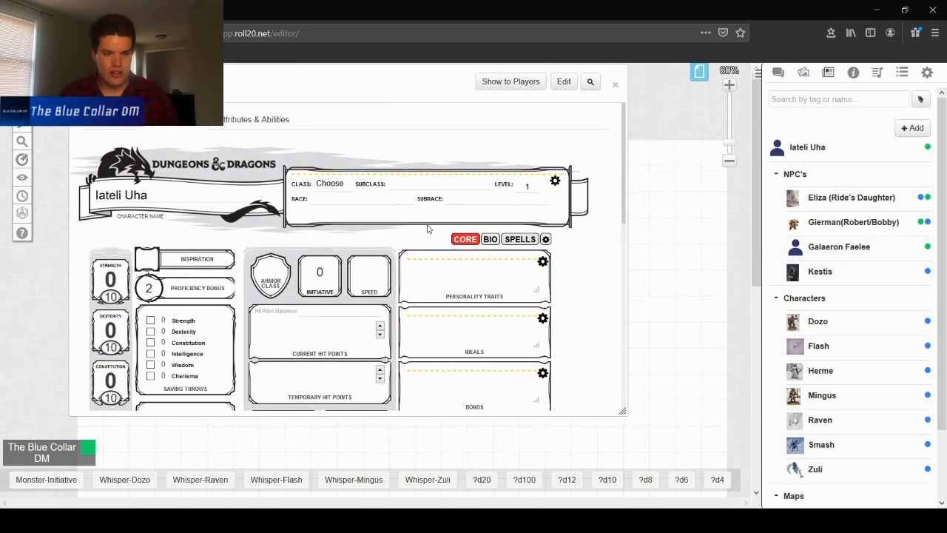
- Scroll through the sheet and browse the compendium's Classes category
scroll(436, 222, "down", 6)
scroll(296, 222, "up", 7)
scroll(175, 176, "down", 1)
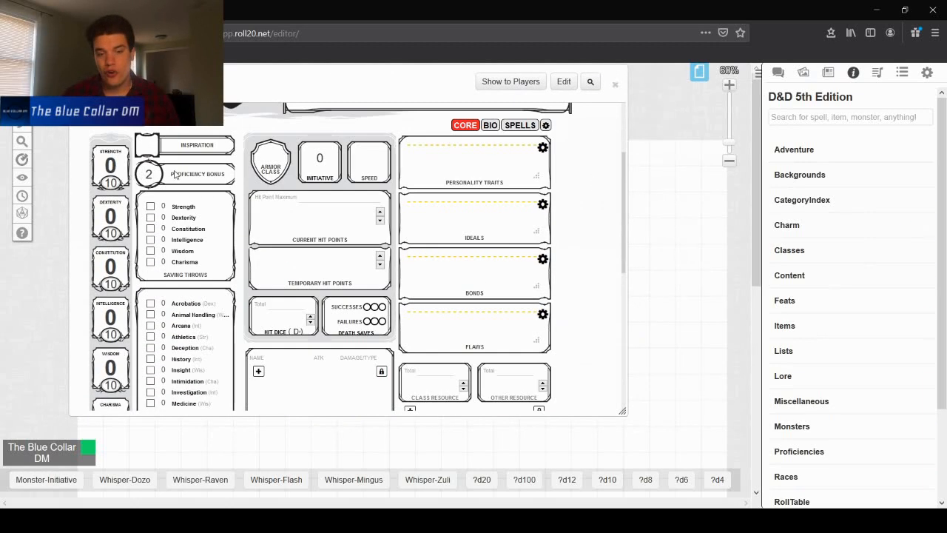
left_click(796, 250)
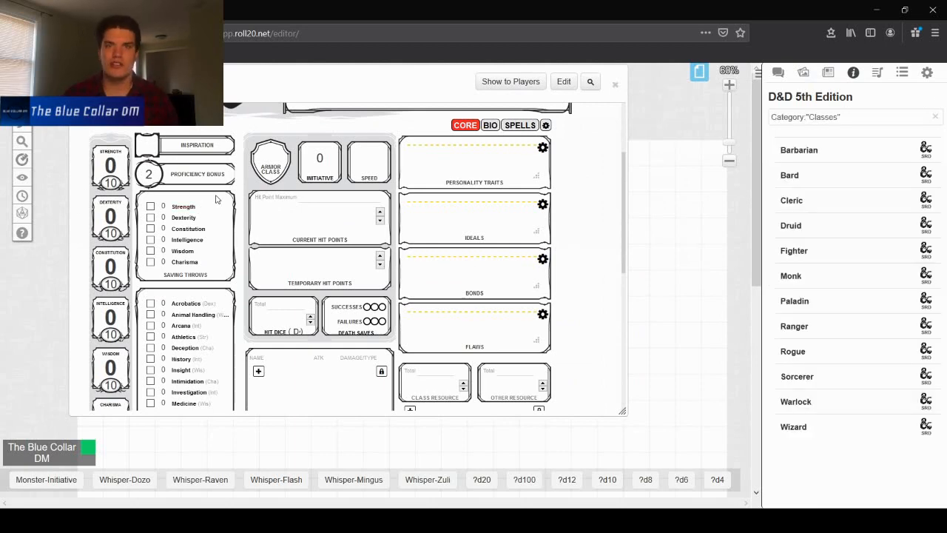
scroll(217, 199, "up", 3)
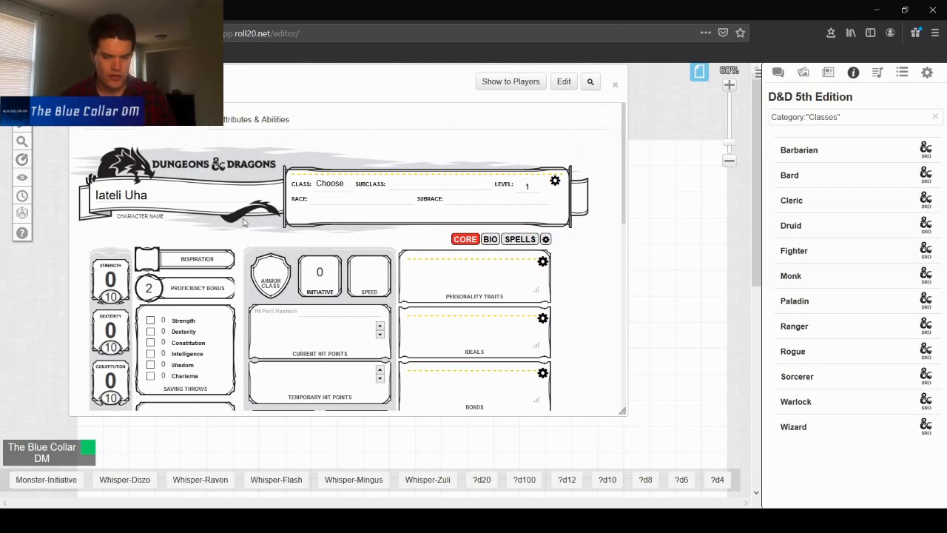
scroll(247, 226, "down", 4)
scroll(248, 230, "up", 1)
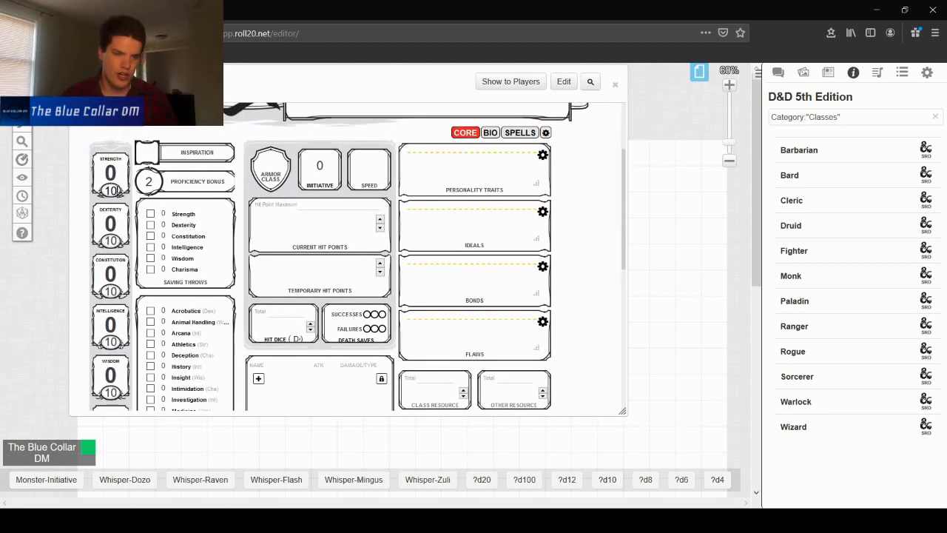
- Set the ability scores to Strength 15, Dexterity 14, Constitution 13 and Intelligence 12
double_click(109, 190)
type("15")
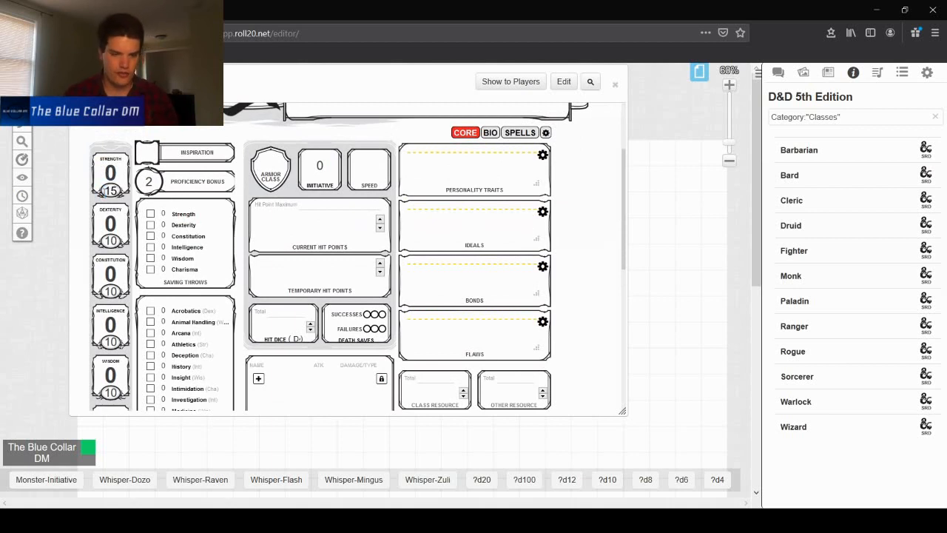
double_click(110, 240)
type("14")
double_click(98, 291)
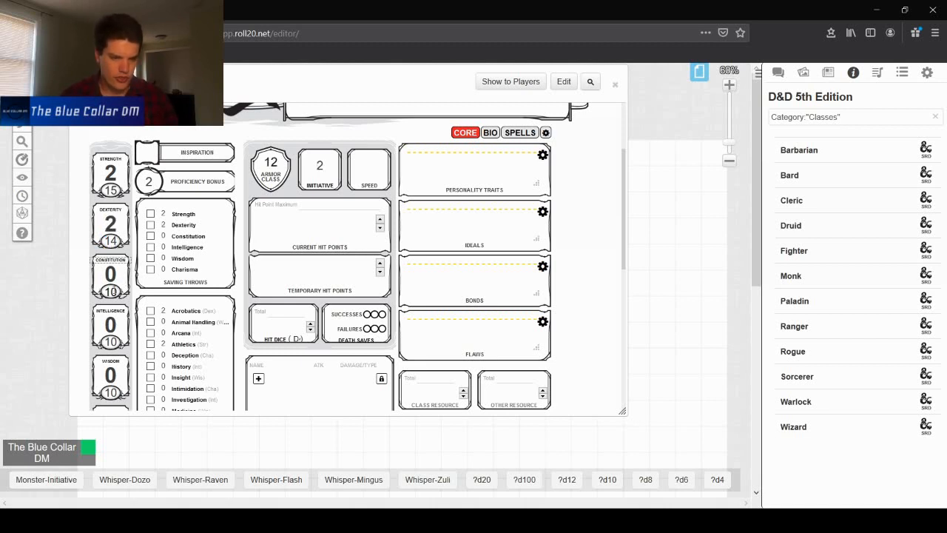
type("13")
left_click(109, 342)
double_click(110, 342)
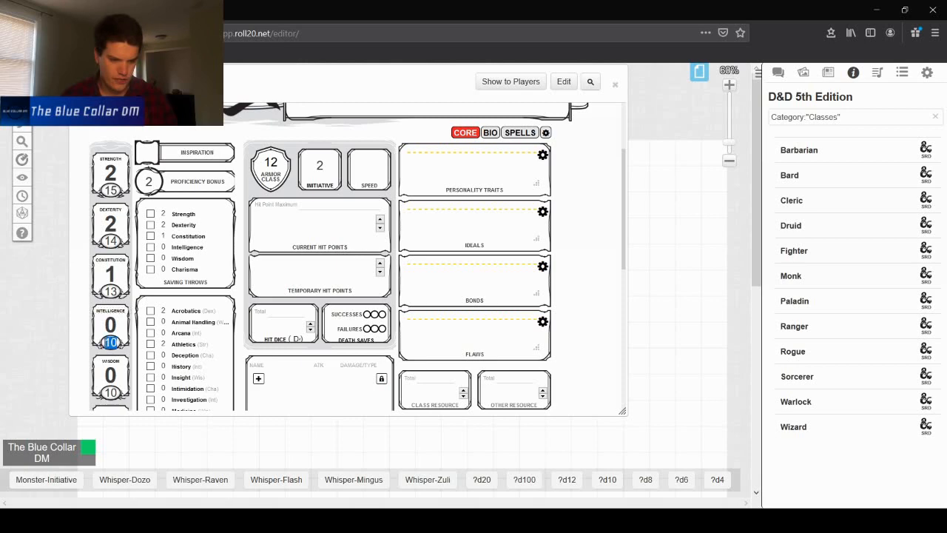
type("12")
key("Tab")
scroll(119, 374, "down", 1)
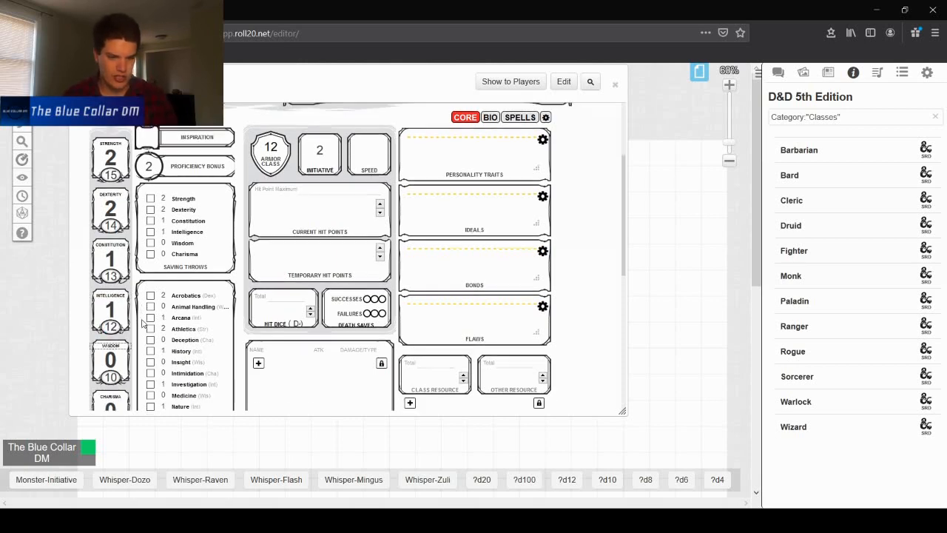
- Set the Charisma score to 8
double_click(104, 390)
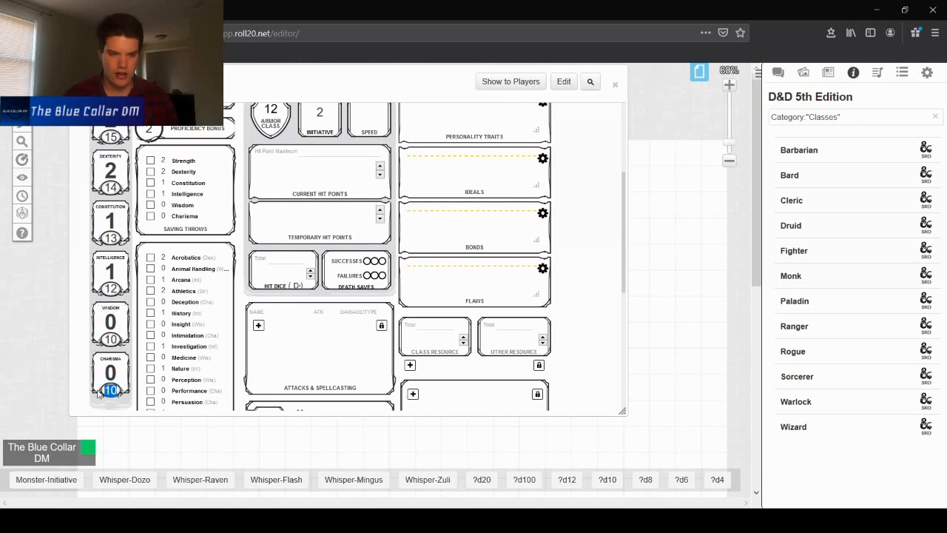
type("8")
scroll(100, 392, "up", 1)
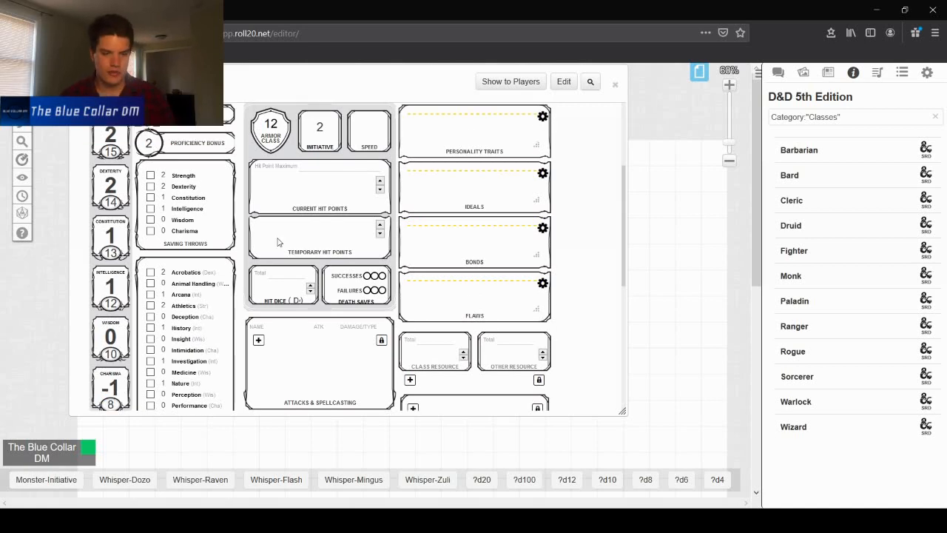
scroll(275, 255, "up", 3)
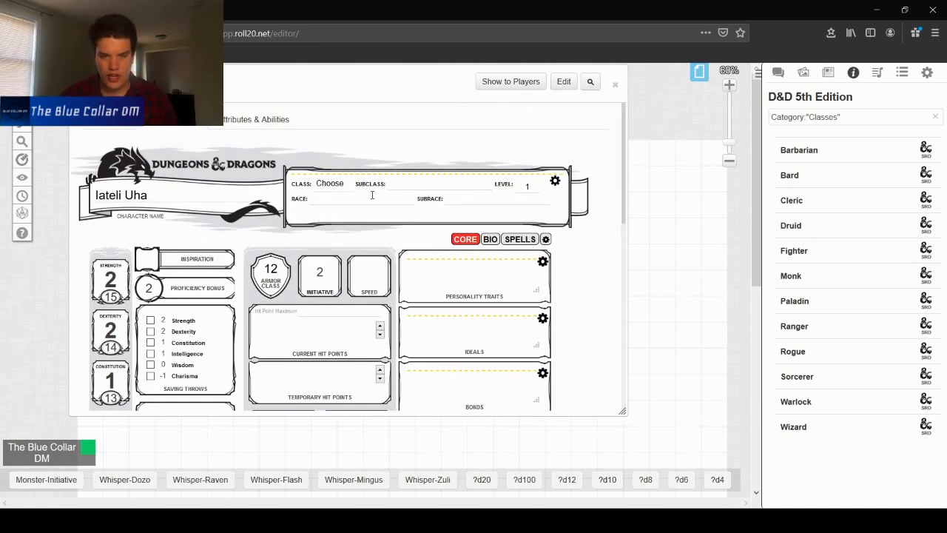
- Open the Fighter class entry from the compendium and read through its hit points, proficiencies and level table
left_click(794, 251)
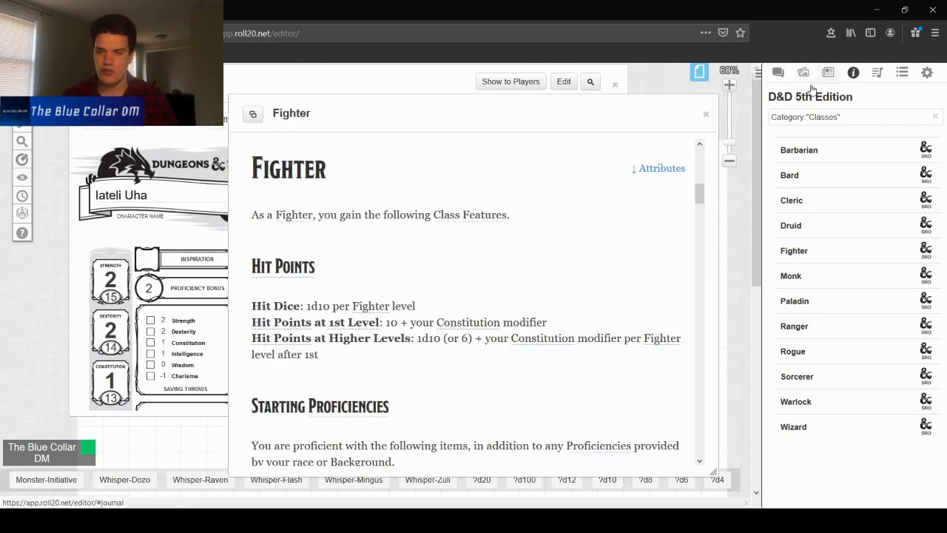
double_click(303, 113)
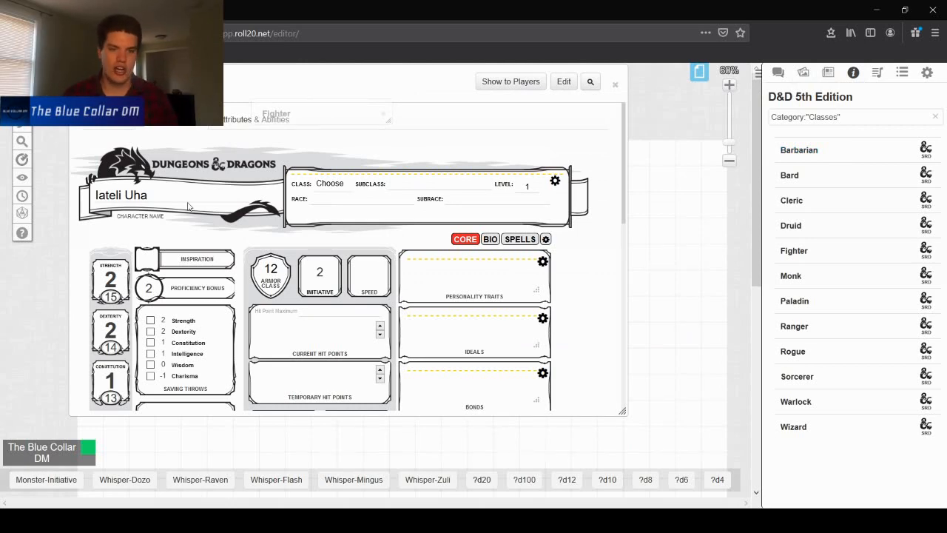
double_click(336, 117)
left_click_drag(353, 115, 518, 129)
double_click(519, 129)
mouse_move(362, 116)
left_mouse_down()
mouse_move(417, 131)
mouse_move(736, 151)
mouse_move(367, 101)
left_mouse_up()
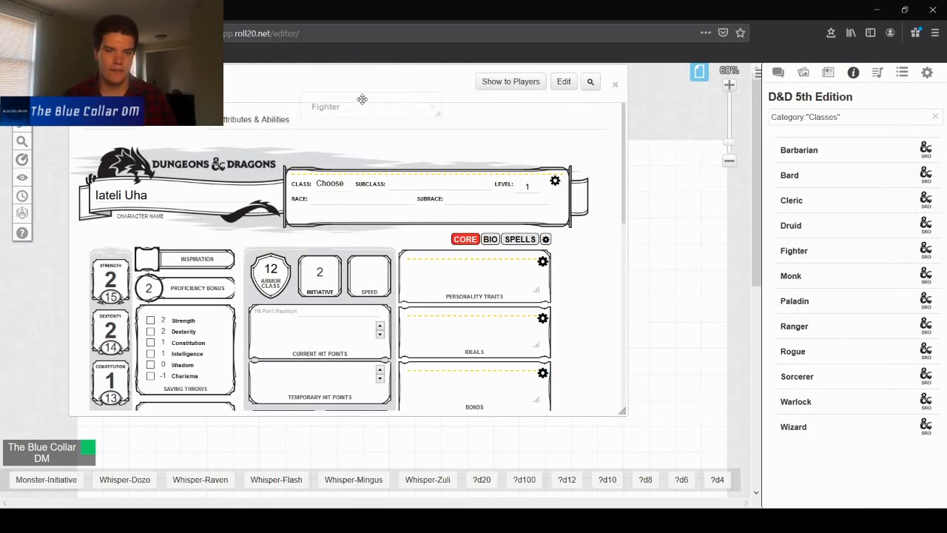
double_click(362, 100)
left_click_drag(571, 132, 510, 84)
scroll(501, 223, "down", 3)
scroll(501, 224, "down", 15)
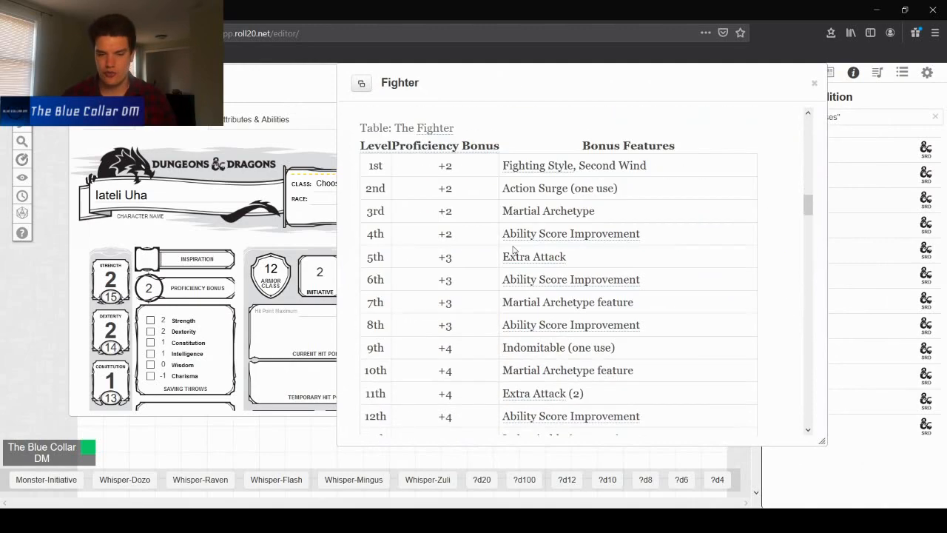
scroll(490, 219, "up", 10)
scroll(490, 219, "up", 5)
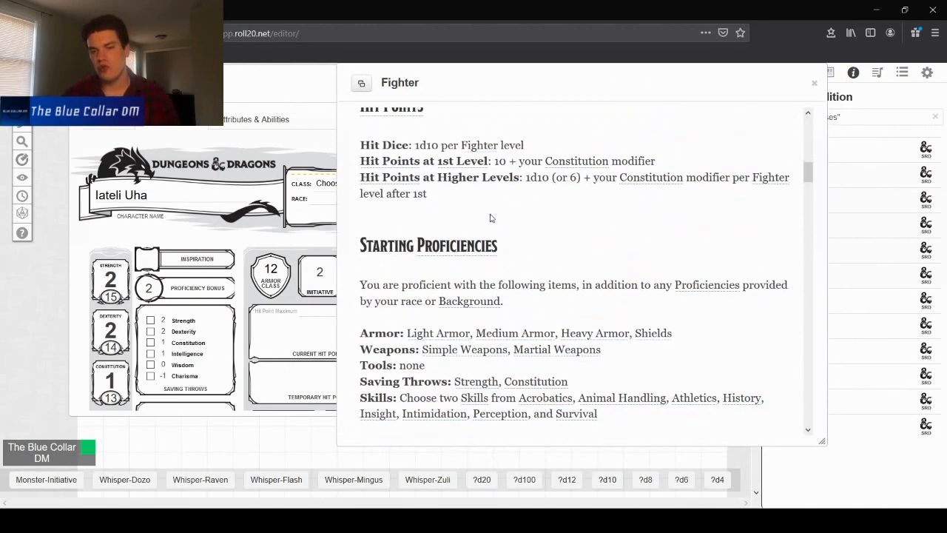
scroll(490, 219, "up", 8)
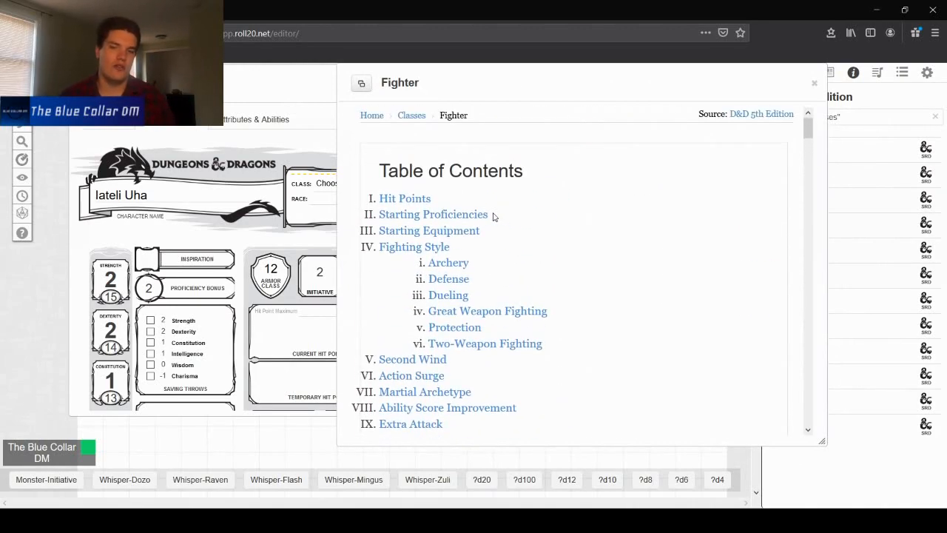
left_click_drag(389, 84, 459, 116)
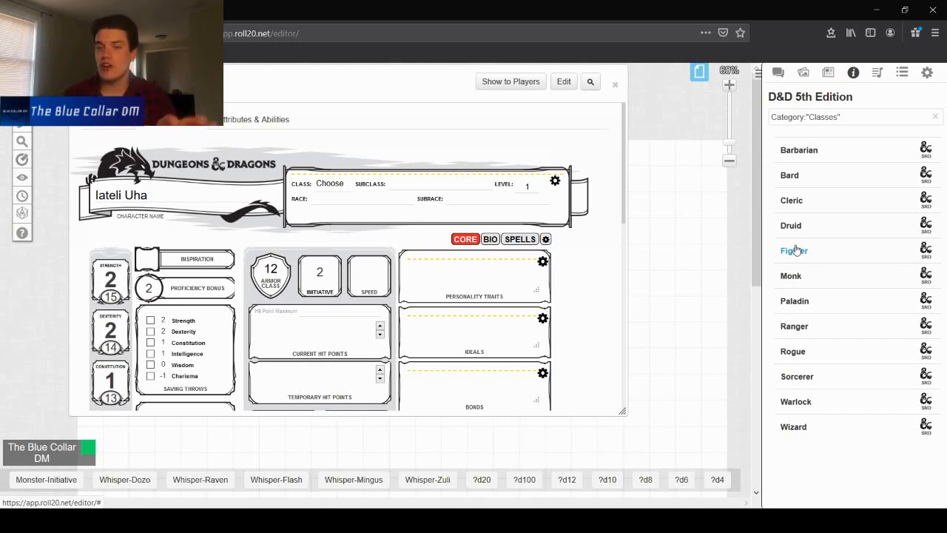
- Drag the Fighter class from the compendium onto the character sheet to set its class
left_click_drag(802, 255, 344, 201)
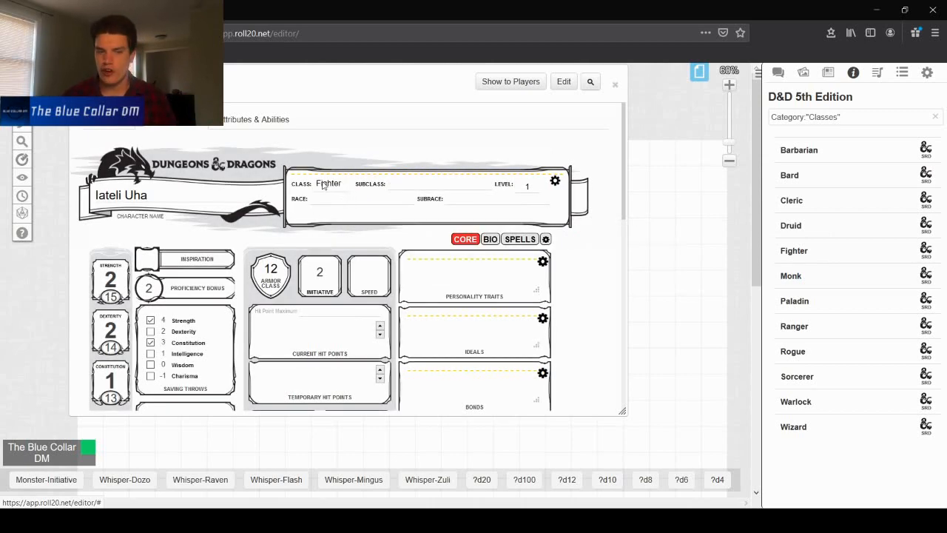
scroll(323, 184, "down", 5)
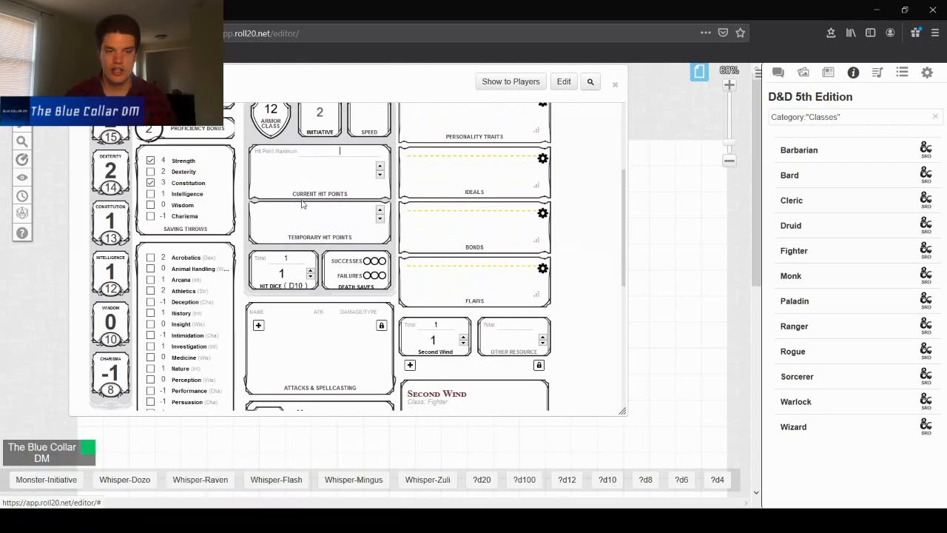
scroll(302, 205, "up", 3)
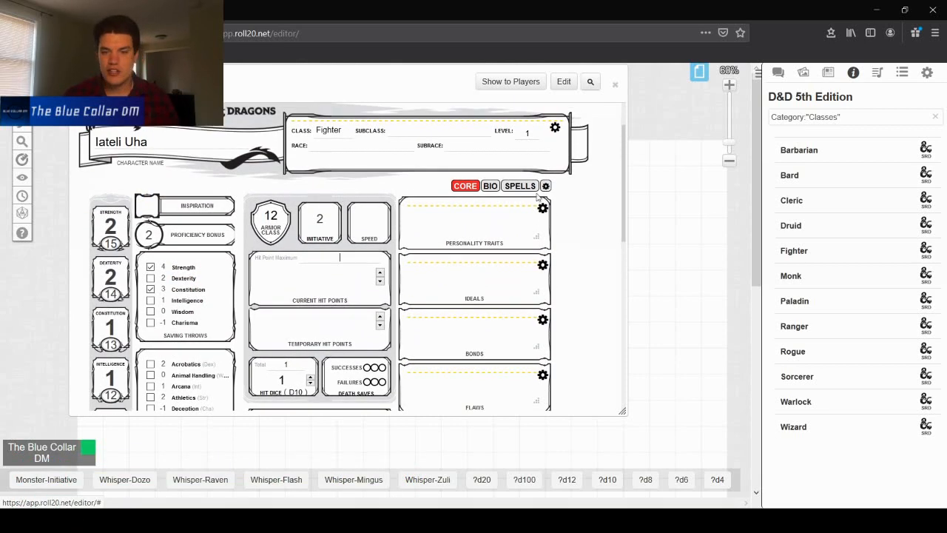
scroll(167, 241, "down", 6)
scroll(178, 291, "up", 6)
scroll(178, 290, "down", 6)
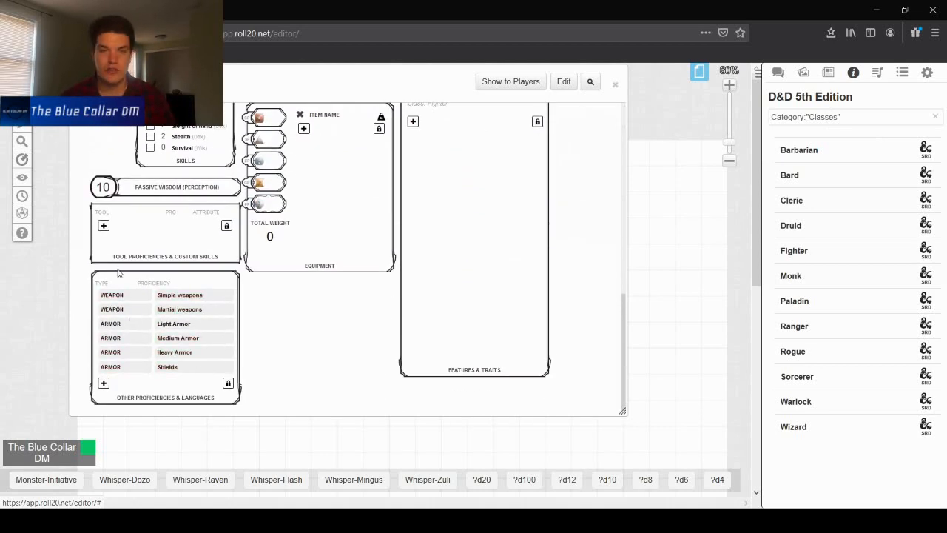
scroll(596, 222, "up", 8)
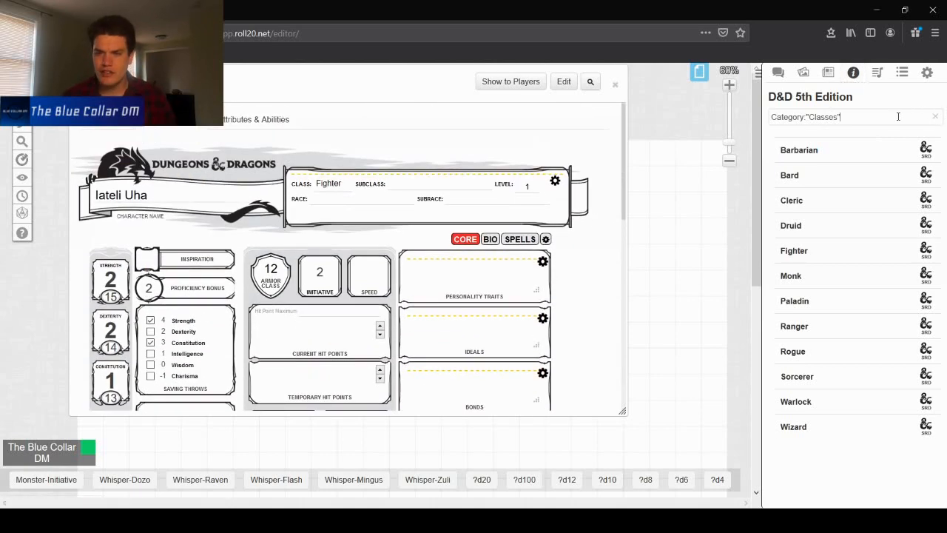
- Switch the compendium to the Races category and drag Human onto the sheet as the race
triple_click(795, 116)
key("BackSpace")
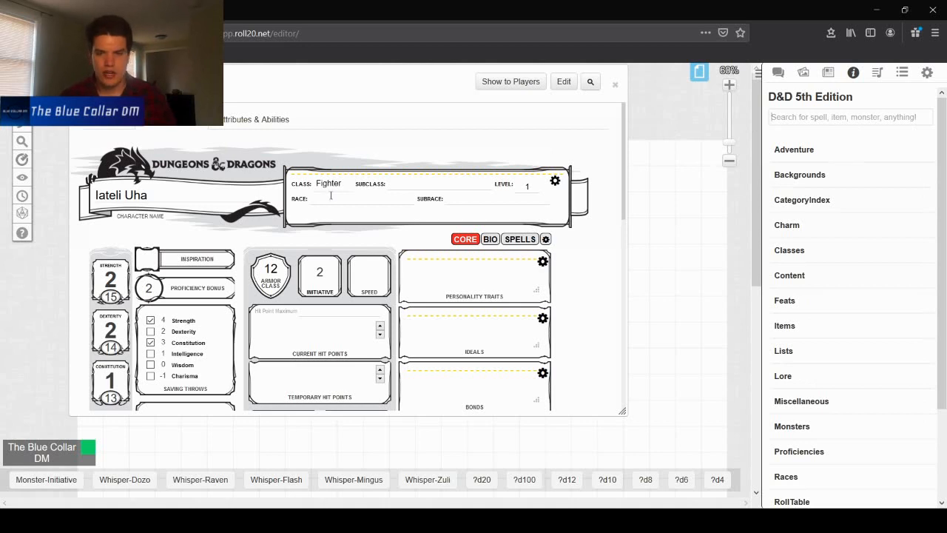
left_click(787, 478)
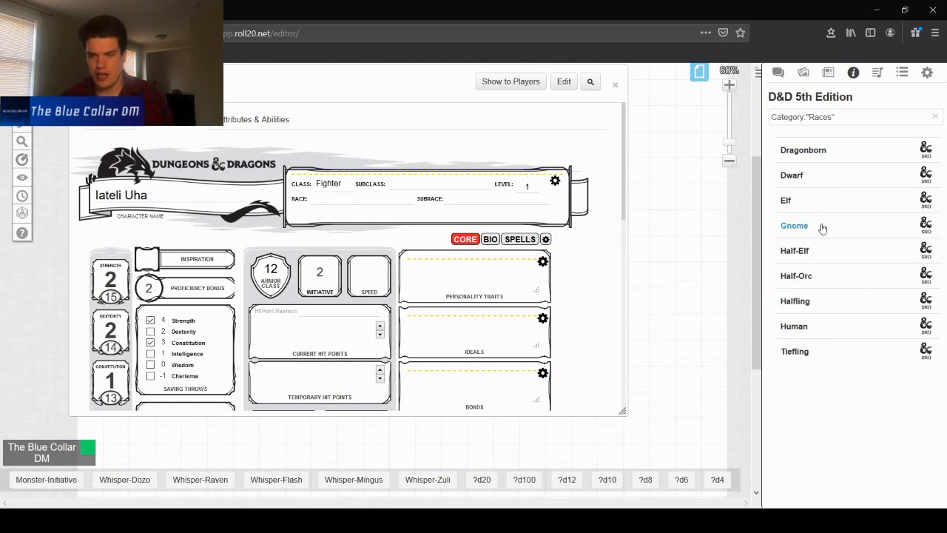
left_click_drag(792, 326, 382, 222)
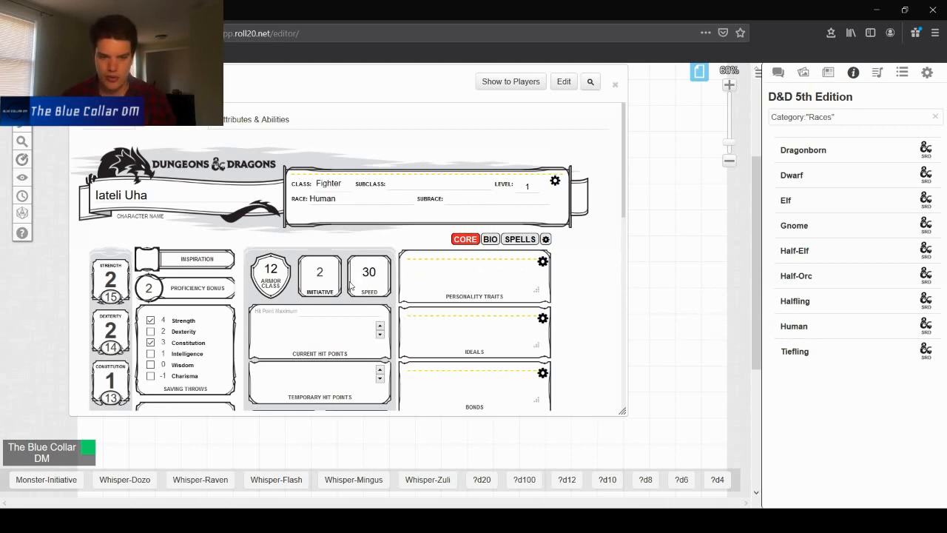
- Raise the ability scores for the Human bonus: Strength 16, Dexterity 15 and Constitution 14
scroll(364, 287, "down", 3)
left_click_drag(123, 191, 78, 187)
type("16")
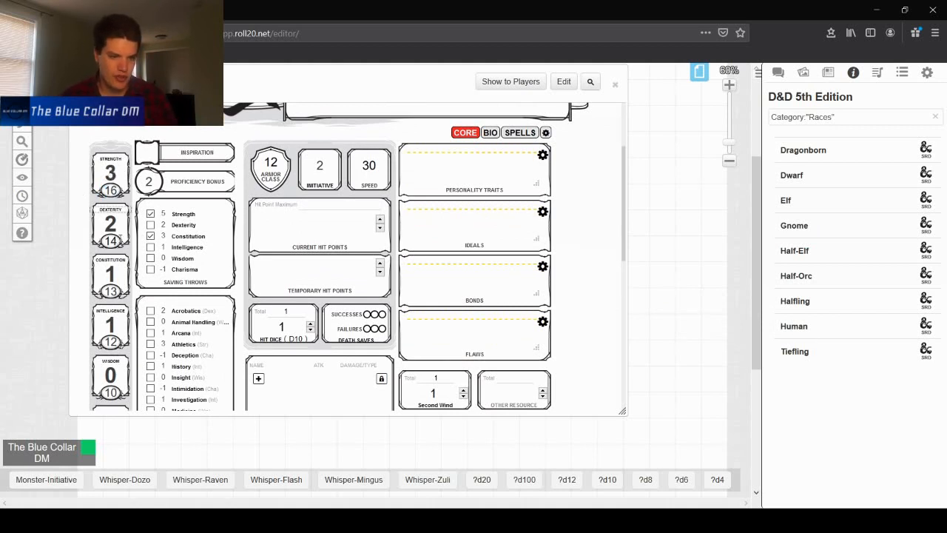
left_click_drag(119, 237, 96, 242)
type("15")
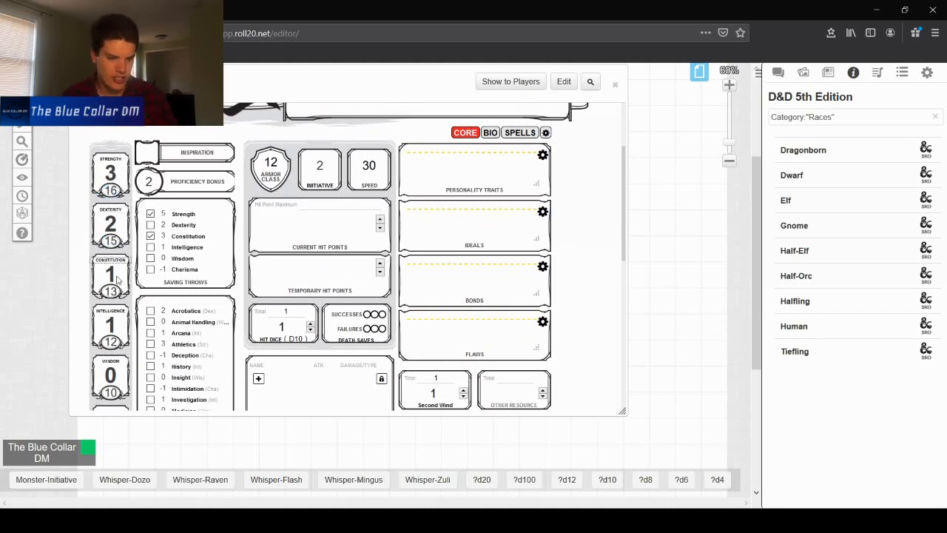
left_click_drag(118, 291, 82, 291)
type("14")
- Raise Intelligence to 13, Wisdom to 11 and Charisma to 9
left_click_drag(117, 342, 111, 343)
scroll(116, 284, "down", 3)
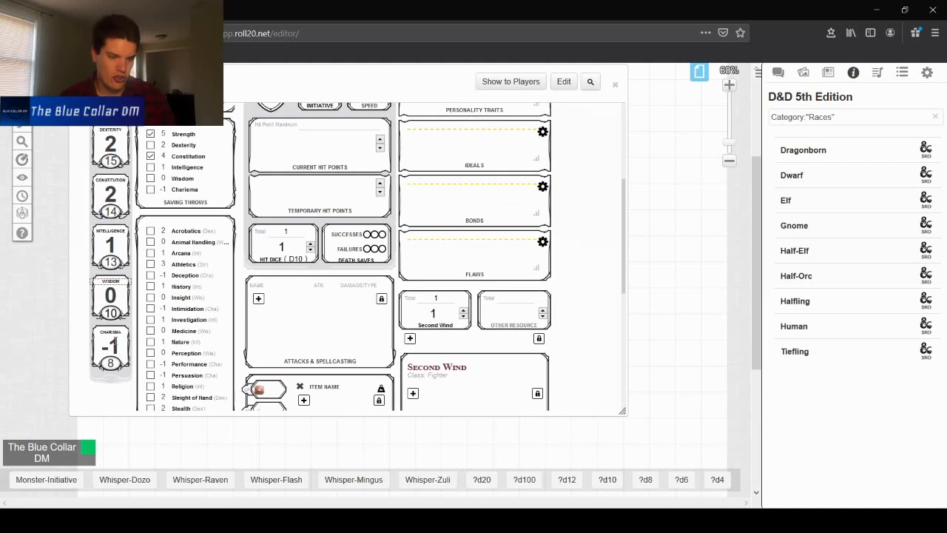
left_click_drag(119, 287, 82, 292)
type("11")
key("Tab")
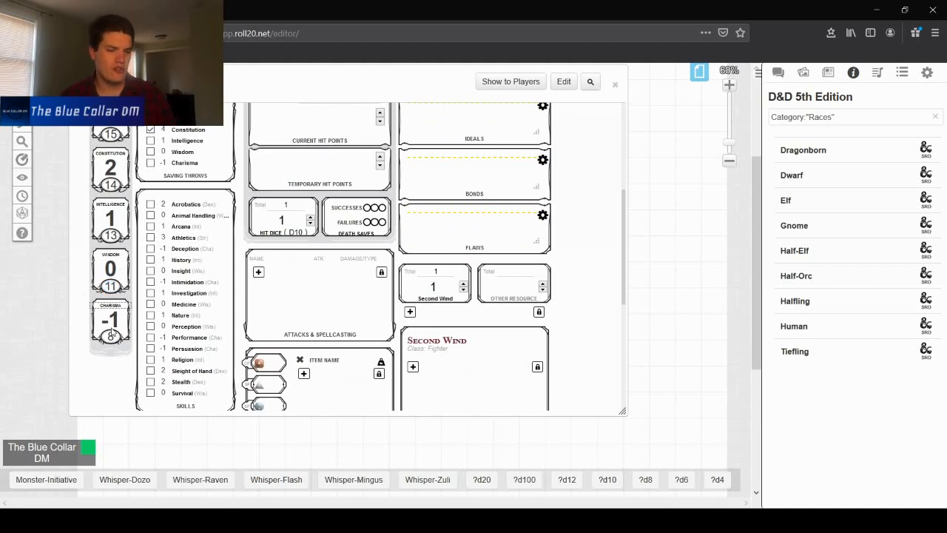
double_click(111, 337)
scroll(111, 337, "up", 2)
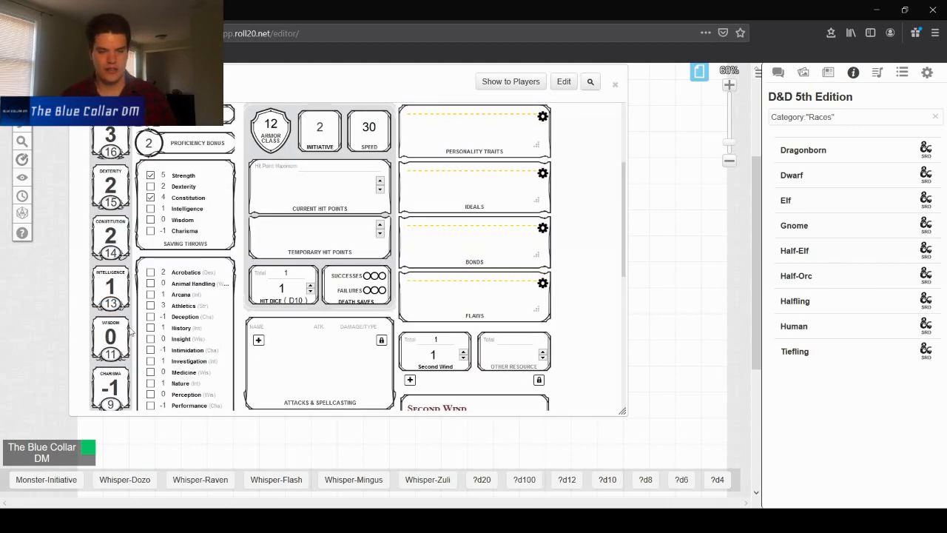
- Set the hit point maximum to 12 and the temporary hit points to -2
scroll(220, 263, "down", 8)
scroll(216, 277, "up", 10)
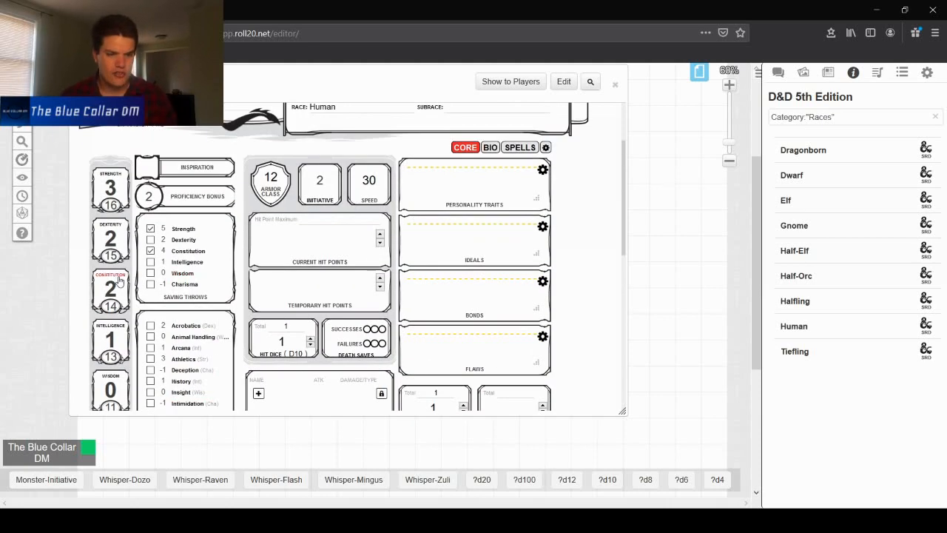
scroll(147, 293, "down", 2)
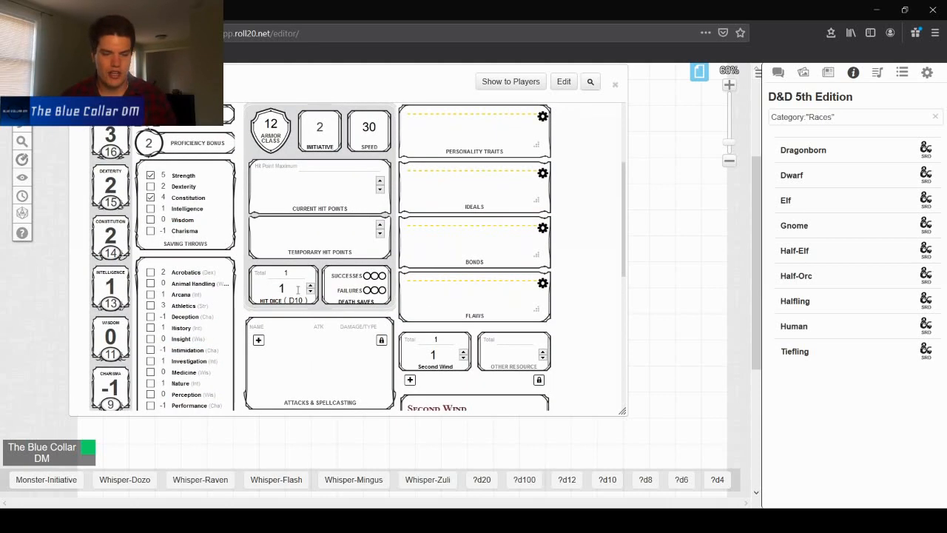
left_click(327, 163)
type("12")
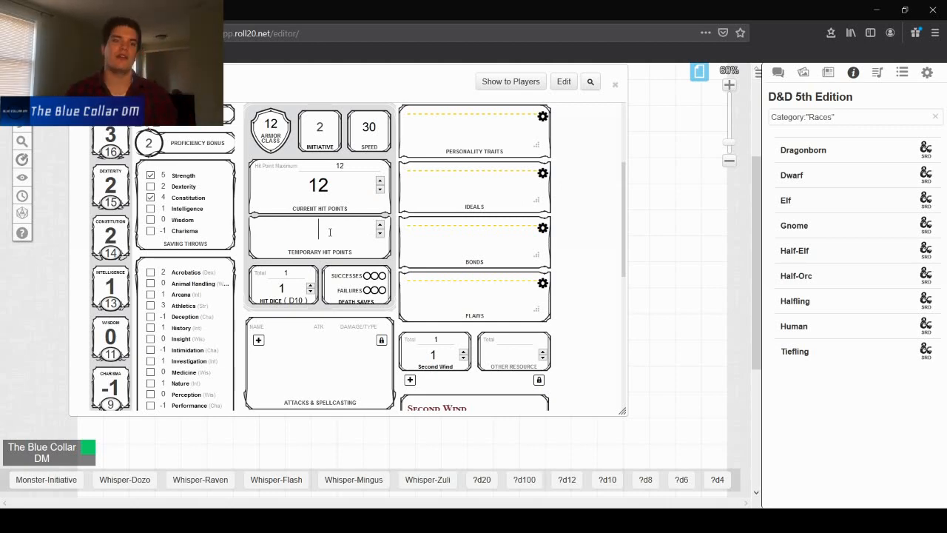
type("-2")
- Expand and collapse the Second Wind feature and scroll through the sheet's features and proficiencies
scroll(330, 232, "down", 5)
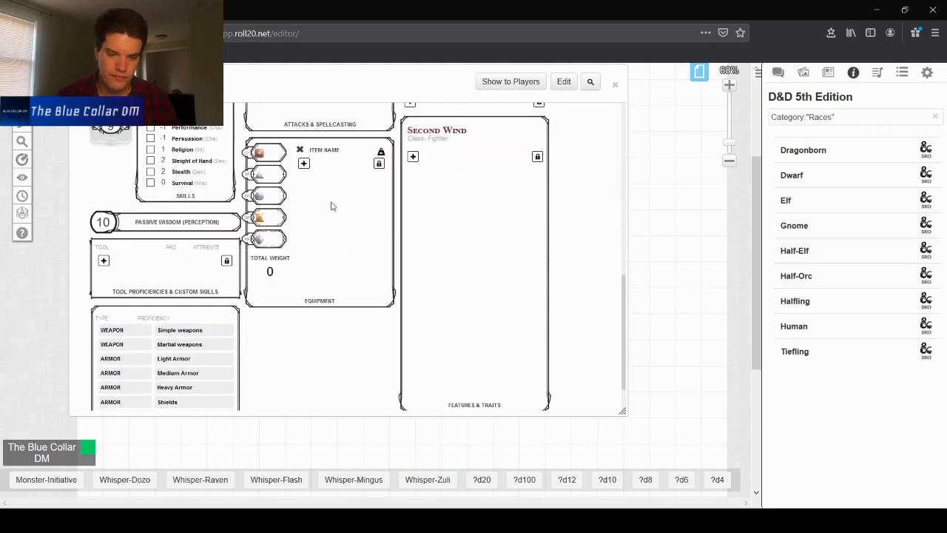
scroll(356, 216, "up", 4)
scroll(432, 299, "down", 3)
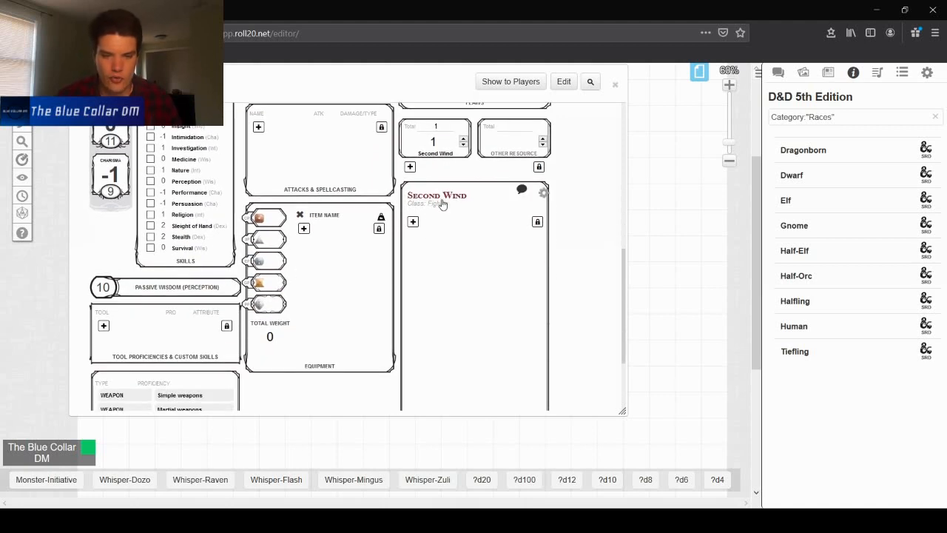
left_click(442, 201)
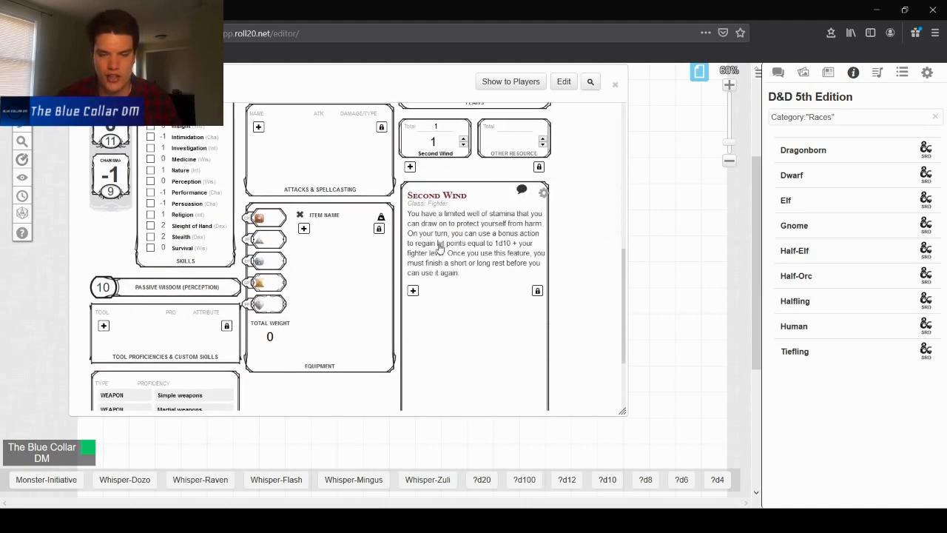
left_click(439, 200)
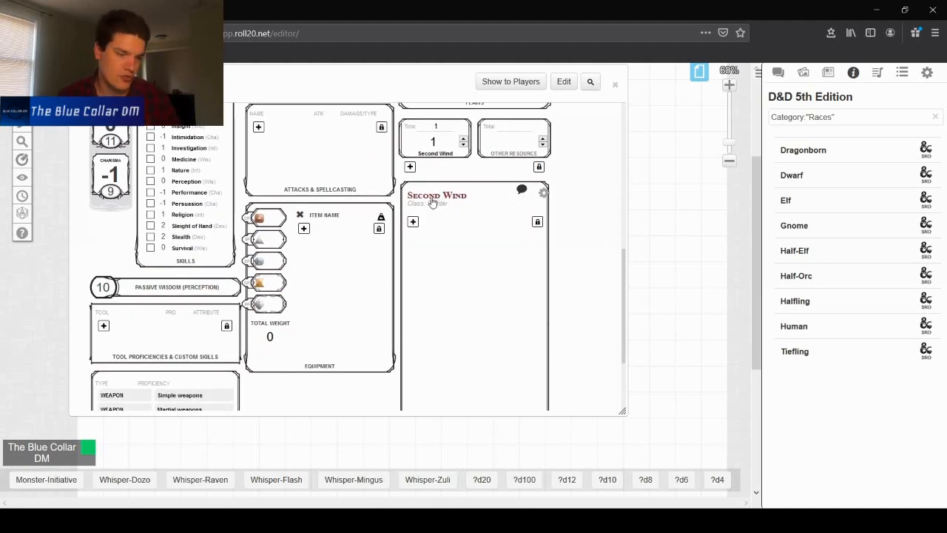
scroll(292, 294, "down", 3)
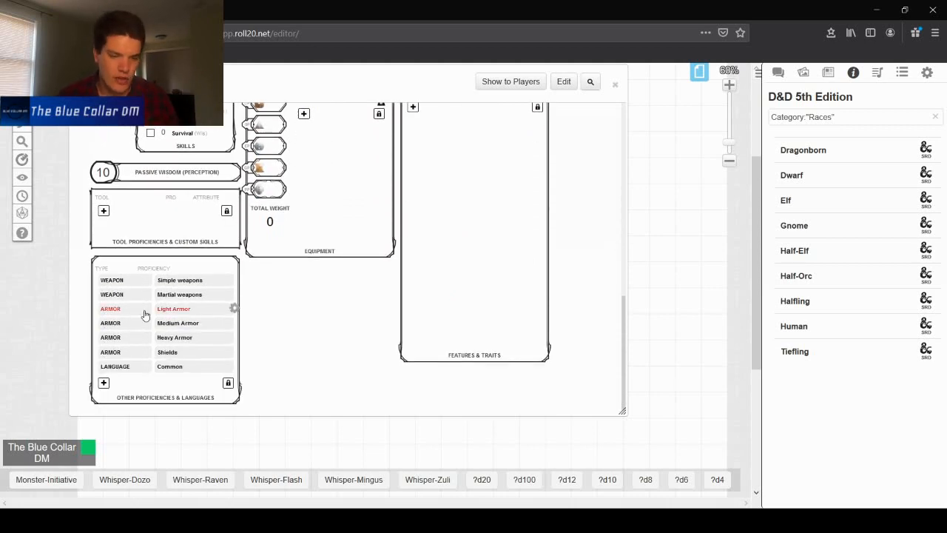
scroll(467, 277, "up", 10)
scroll(372, 268, "down", 4)
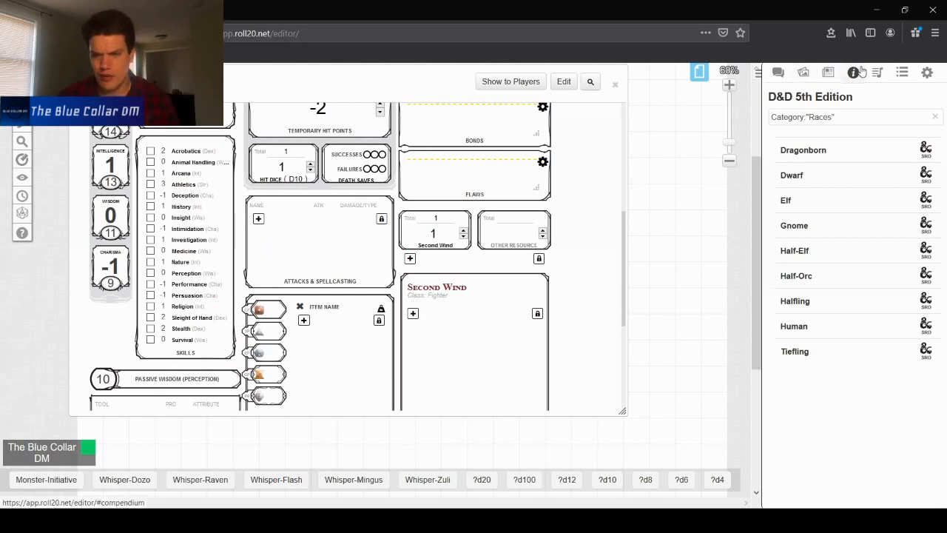
- Search the compendium for fighter and open the Fighter class entry
left_click(935, 116)
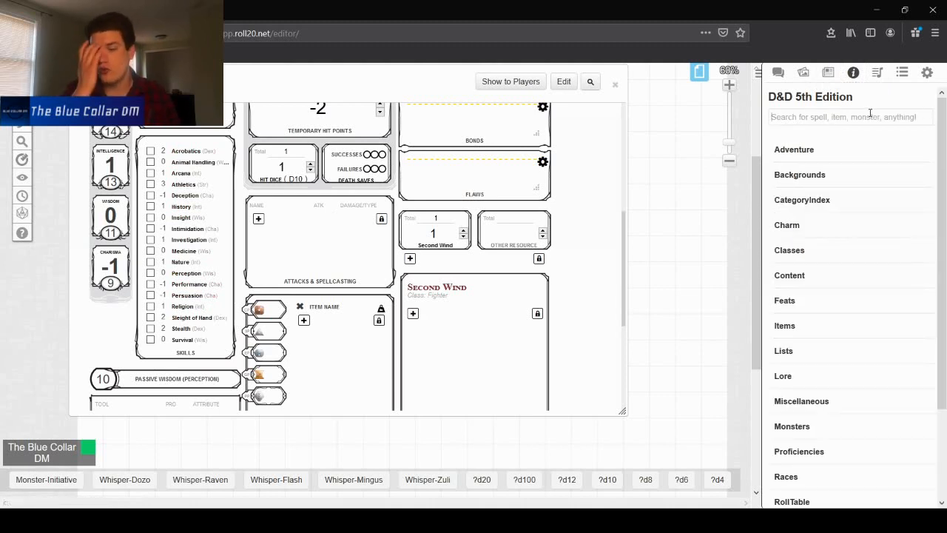
type("fighter")
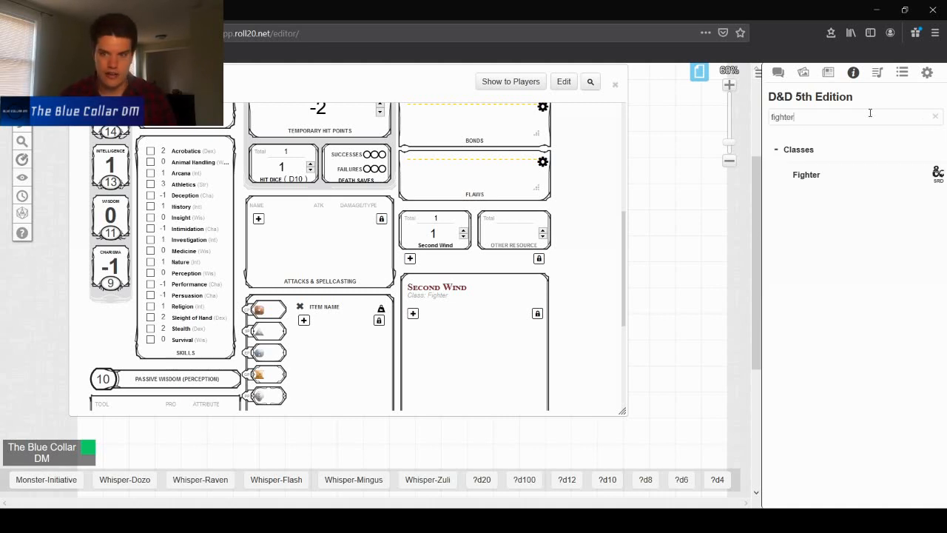
left_click(814, 179)
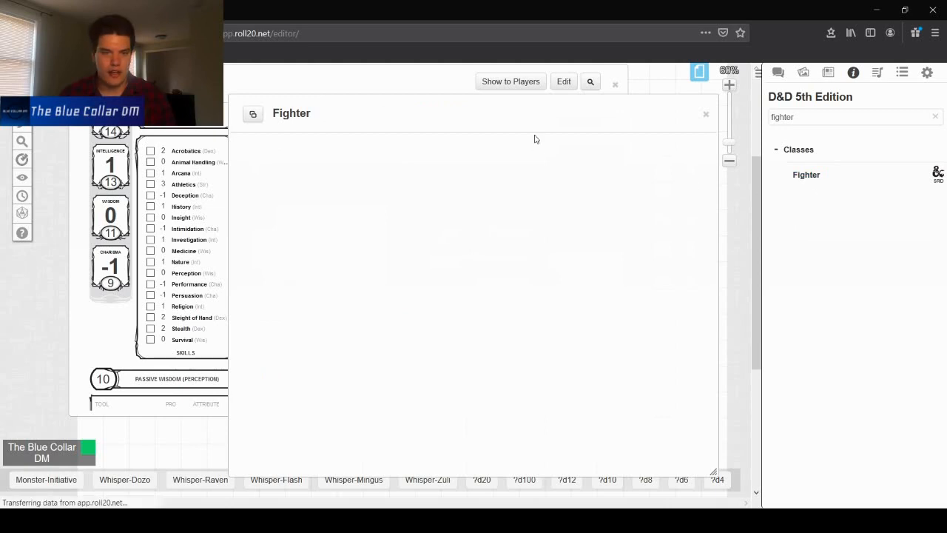
- Move the Fighter compendium entry aside and read its hit points and starting proficiencies
left_click_drag(541, 113, 667, 90)
scroll(647, 232, "down", 5)
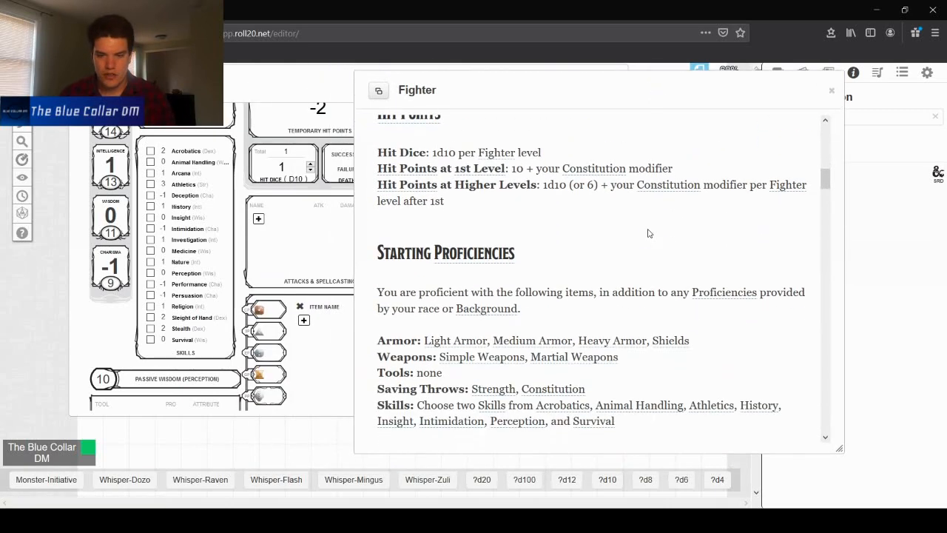
scroll(452, 188, "up", 1)
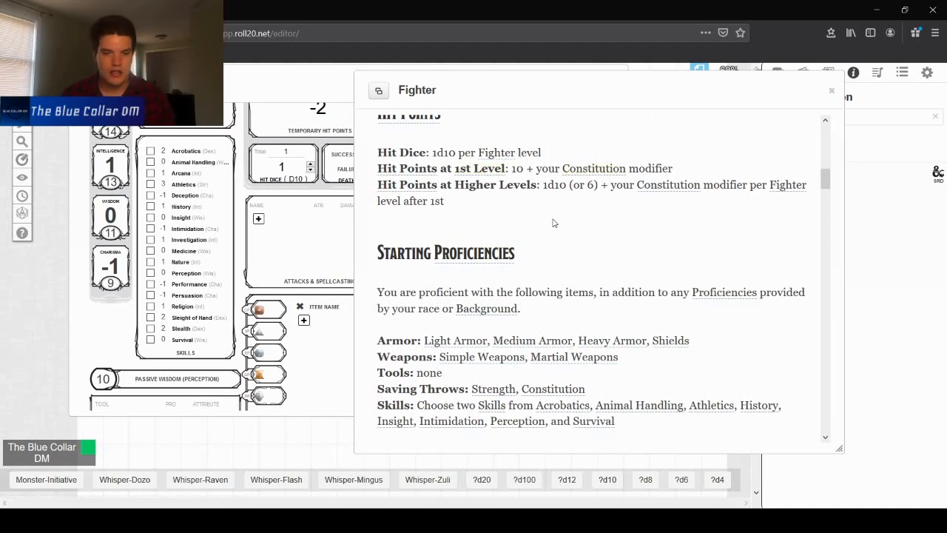
scroll(554, 225, "down", 2)
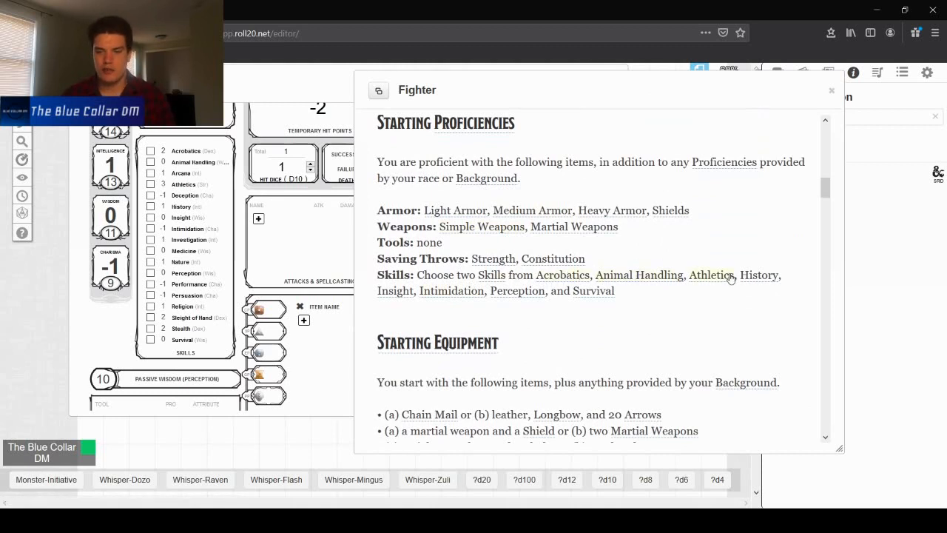
- Mark Athletics and Perception as proficient skills on the character sheet
left_click(150, 184)
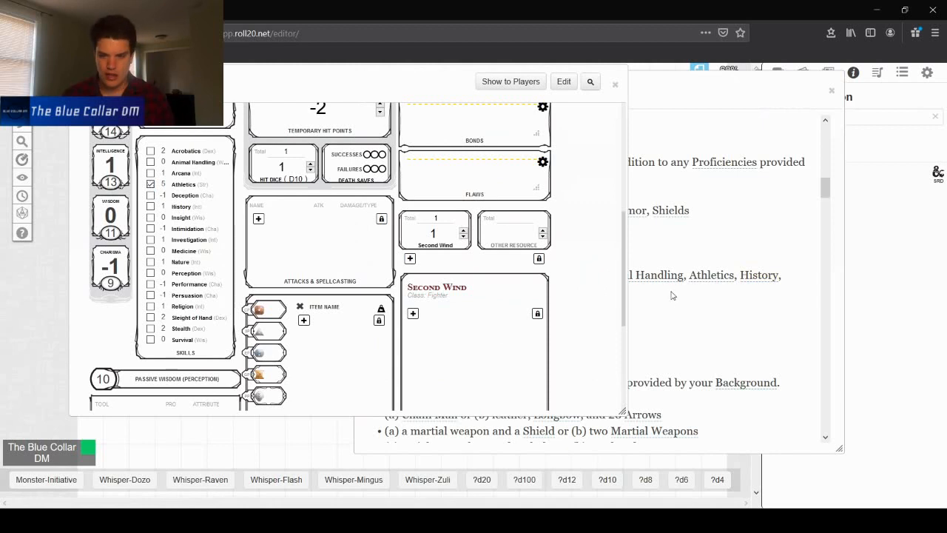
left_click(698, 88)
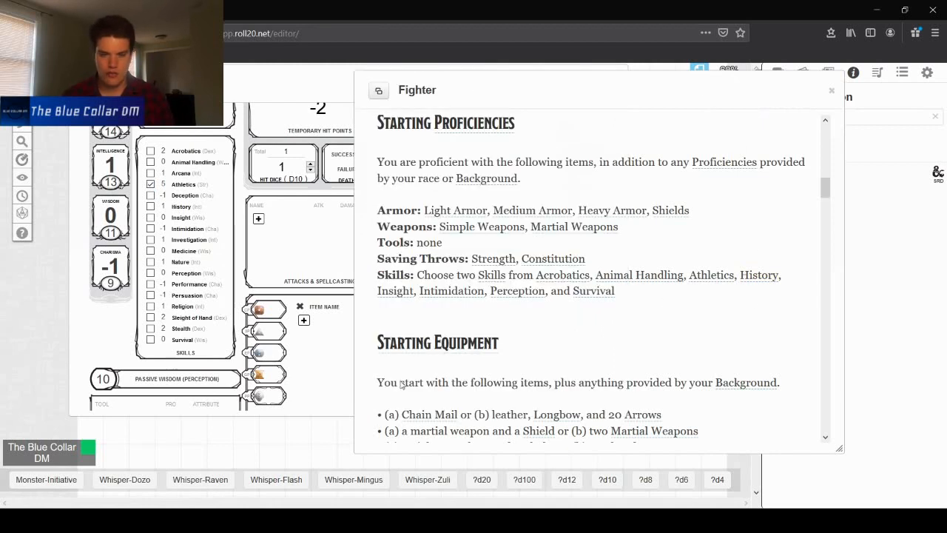
left_click(151, 275)
- Collapse the Fighter compendium entry and reposition it and the character sheet window
double_click(720, 102)
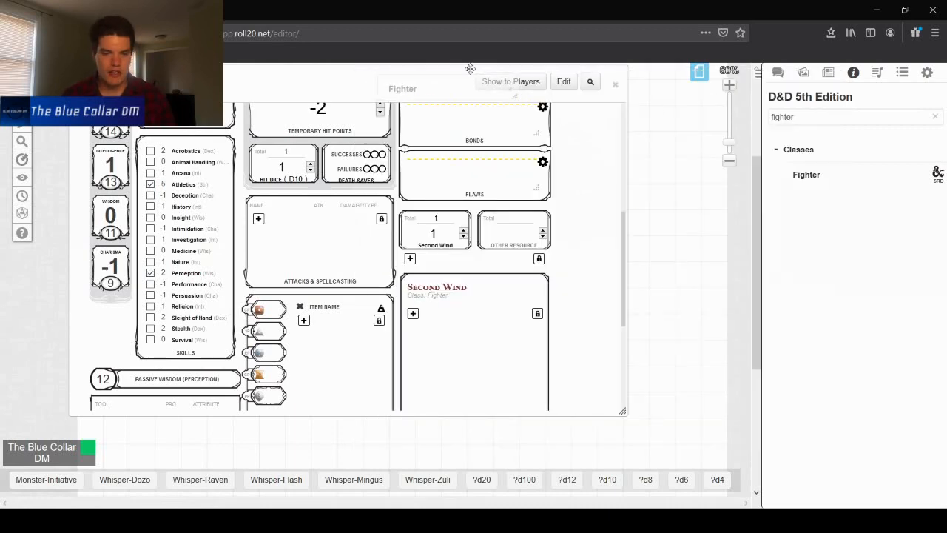
left_click_drag(457, 82, 193, 83)
left_click_drag(294, 94, 374, 140)
scroll(448, 251, "down", 3)
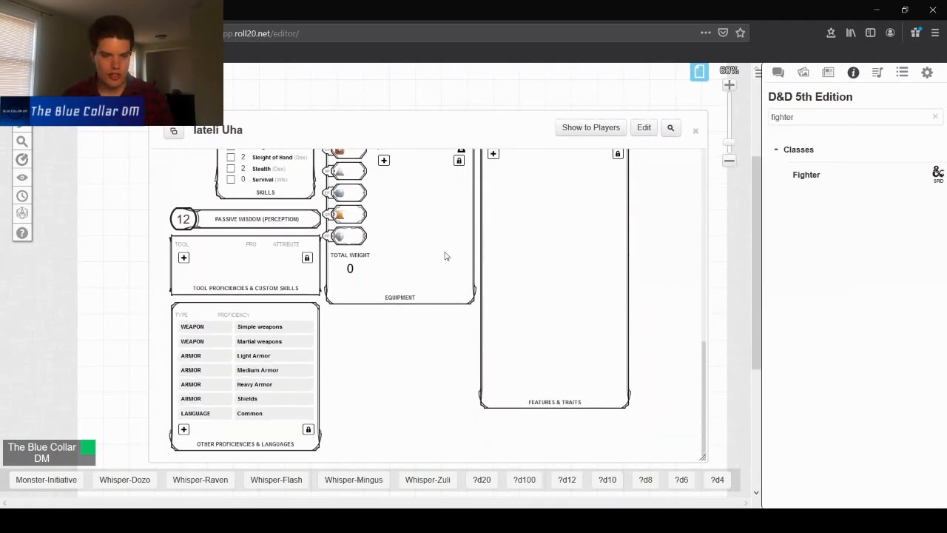
scroll(448, 262, "up", 6)
scroll(449, 267, "down", 5)
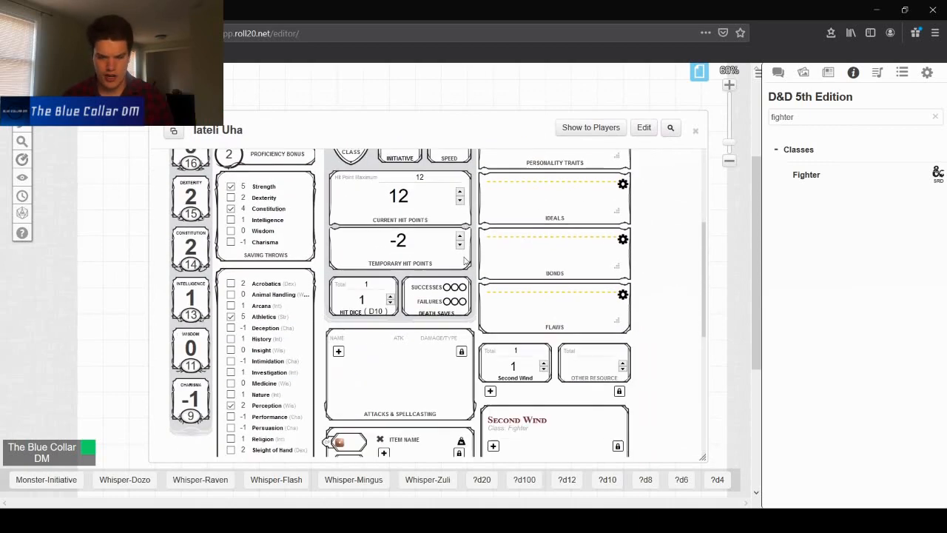
scroll(541, 328, "up", 5)
- Clear the compendium search, browse the Backgrounds category, and read the Acolyte background entry
left_click_drag(836, 112, 654, 100)
key("BackSpace")
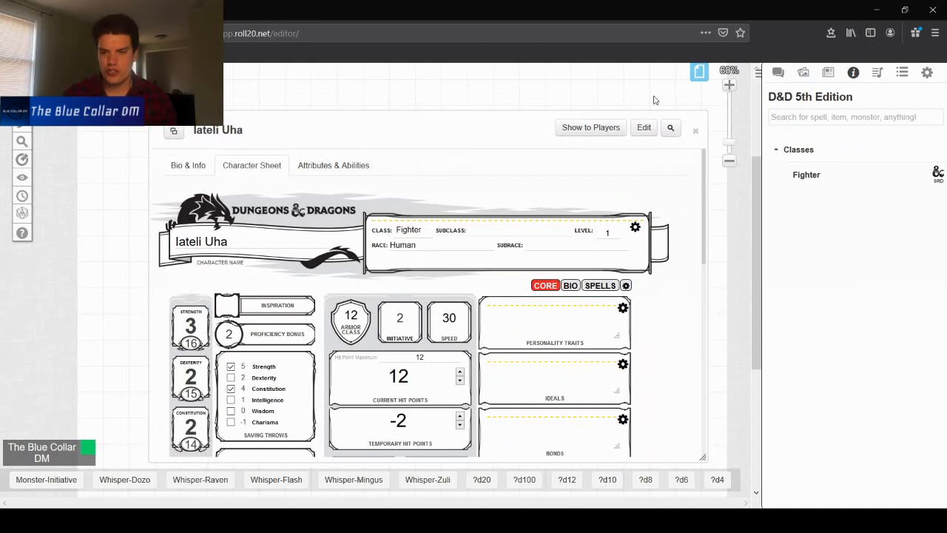
left_click(808, 177)
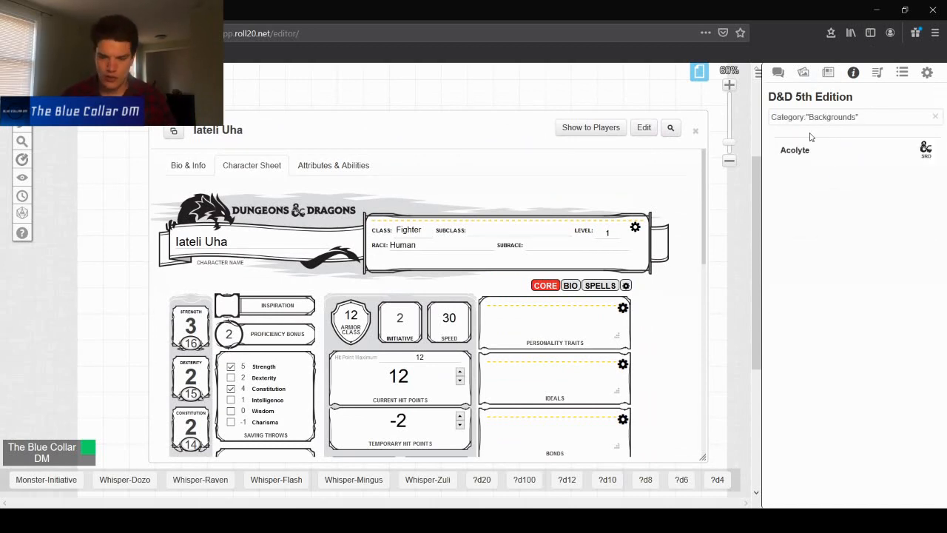
left_click(842, 150)
scroll(522, 213, "down", 10)
scroll(518, 212, "down", 15)
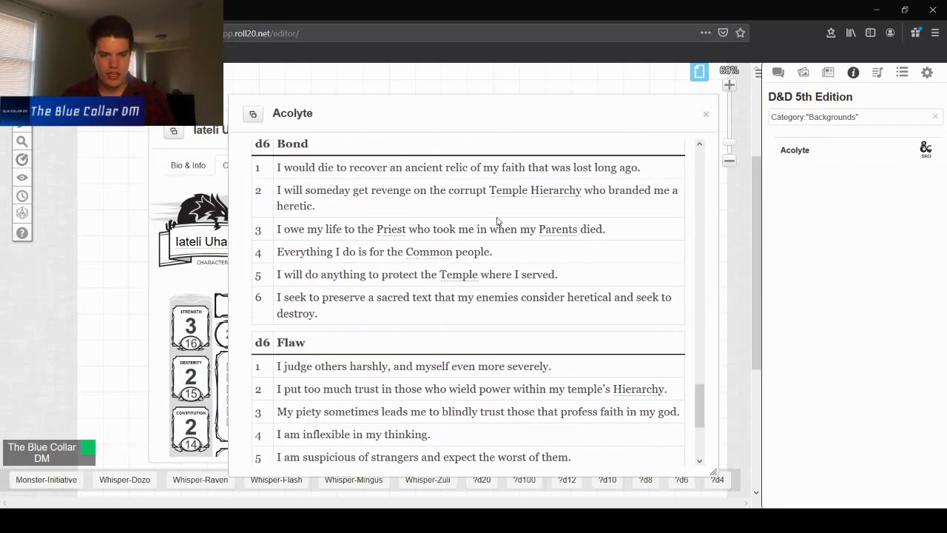
scroll(617, 370, "up", 18)
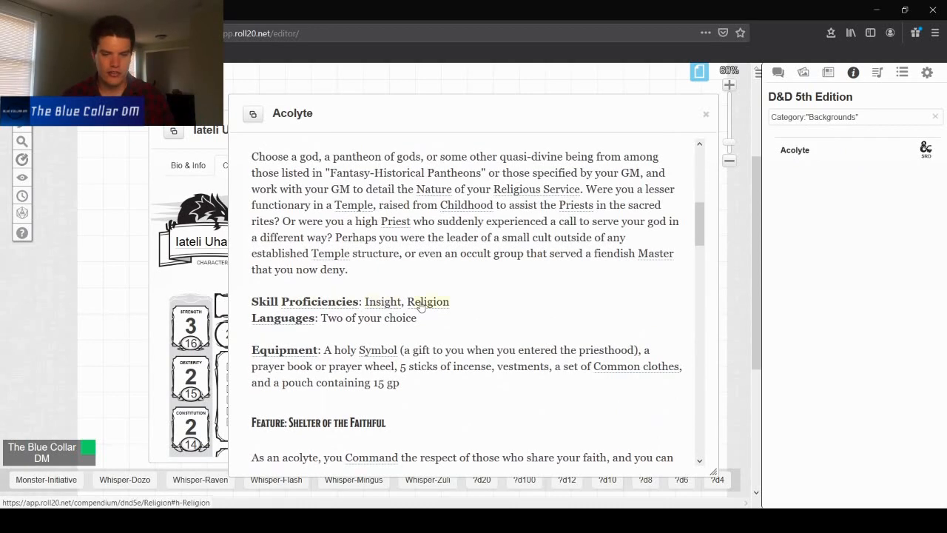
- Collapse the Acolyte entry and drag the Acolyte background from the compendium onto the character sheet
double_click(296, 110)
left_click_drag(263, 113, 233, 92)
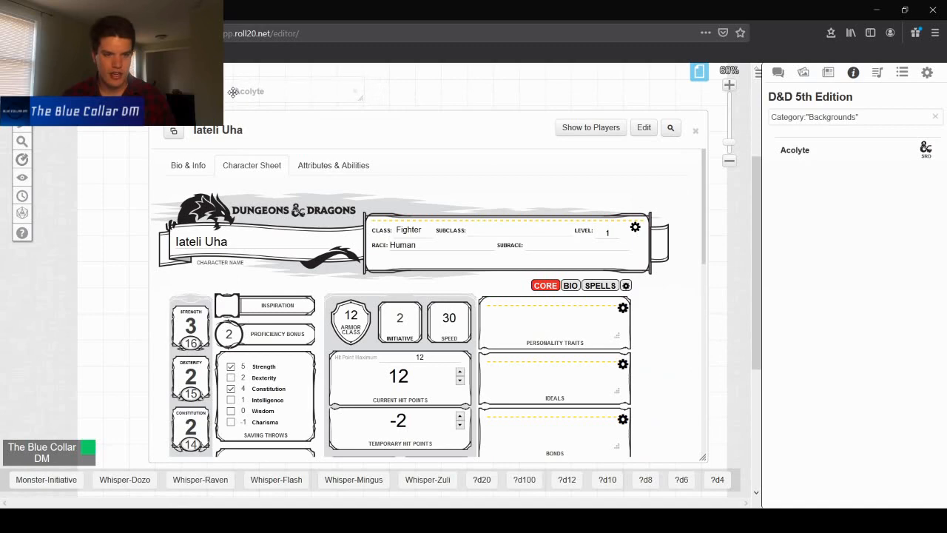
left_click_drag(837, 144, 498, 264)
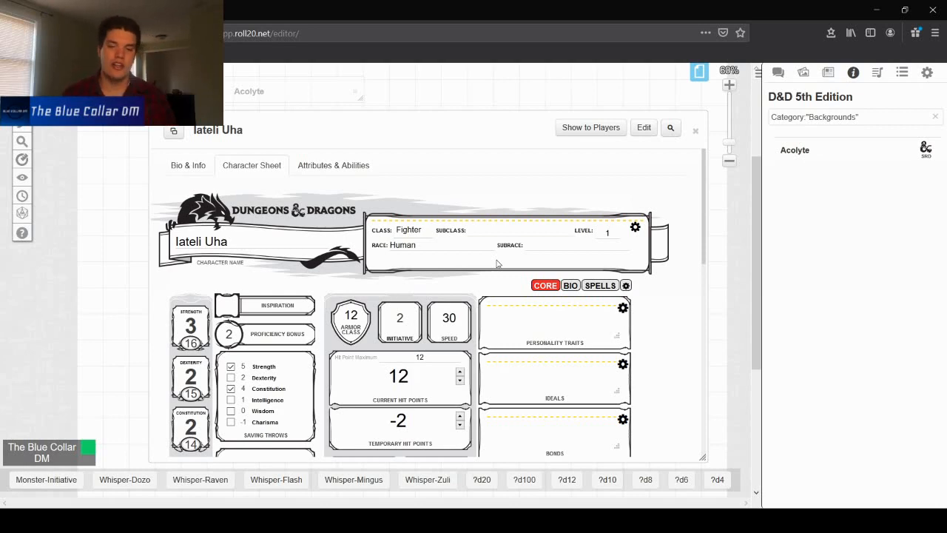
- Clear the temporary hit points value on the sheet
scroll(500, 209, "down", 3)
double_click(361, 258)
key("BackSpace")
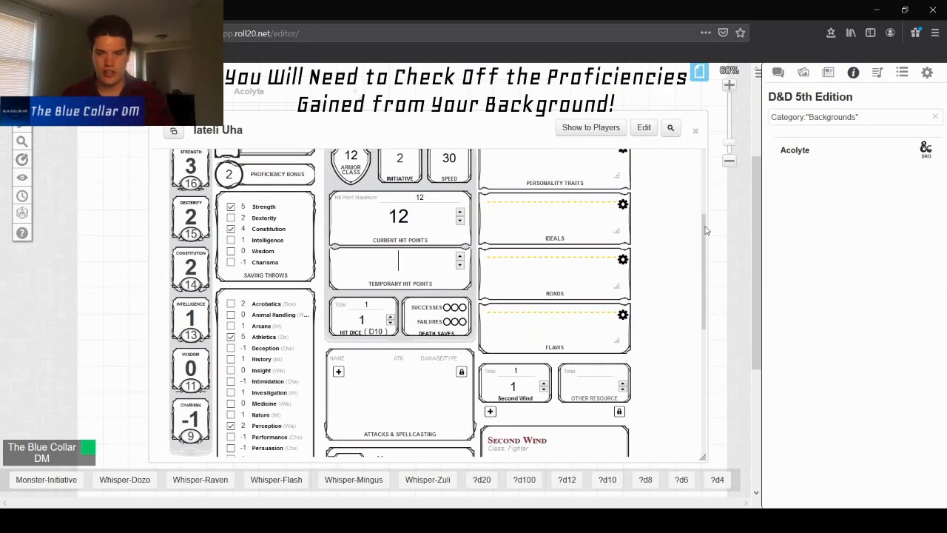
- Review the sheet's features and proficiencies against the Acolyte entry, then close that entry
scroll(655, 241, "down", 5)
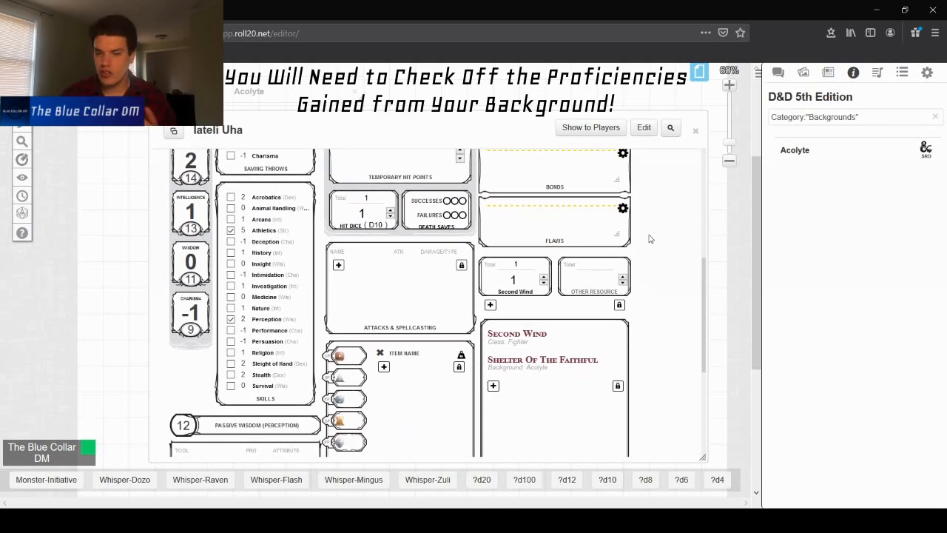
scroll(436, 271, "down", 1)
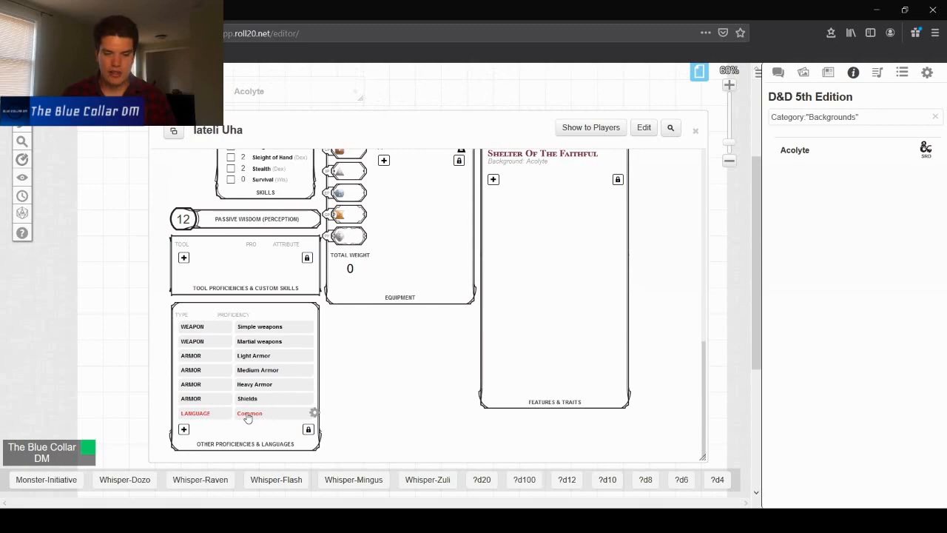
left_click(805, 149)
scroll(496, 235, "down", 7)
scroll(498, 227, "up", 3)
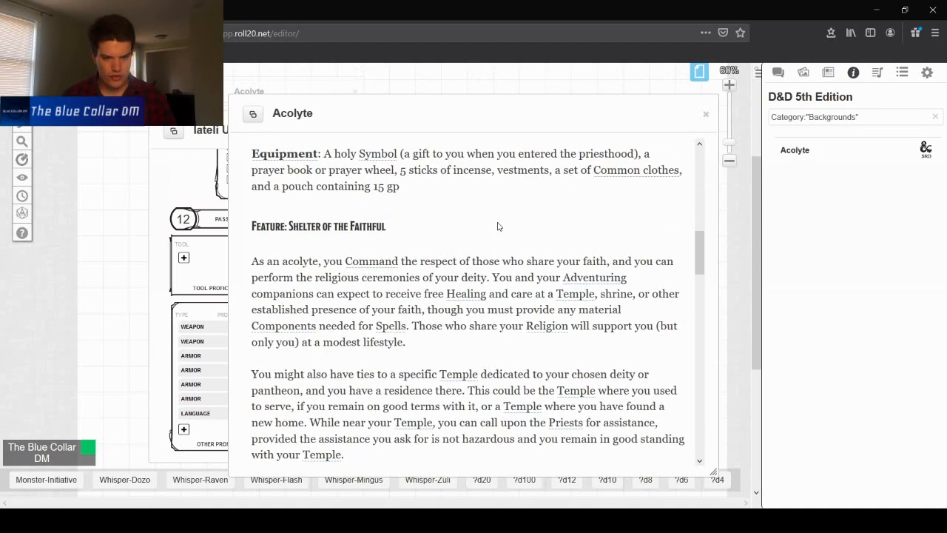
scroll(498, 226, "up", 3)
scroll(498, 224, "down", 1)
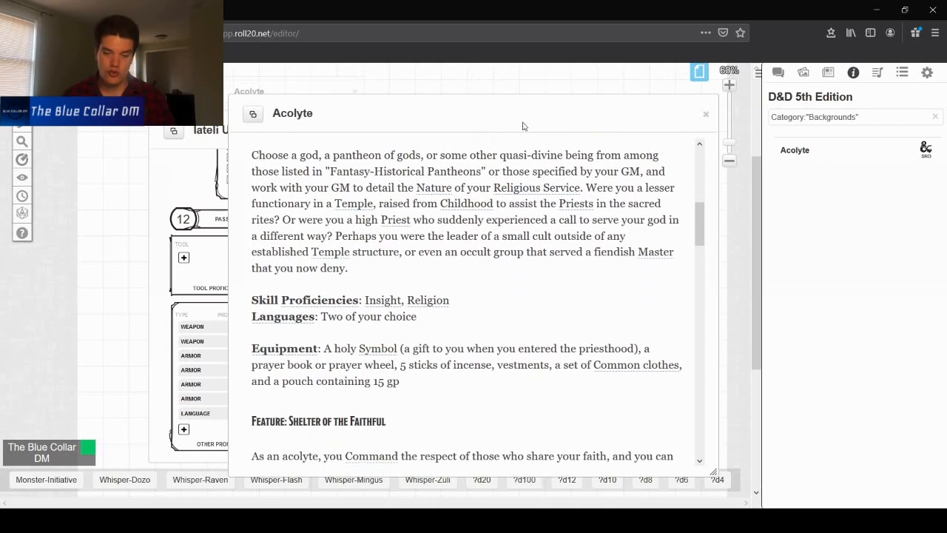
left_click_drag(442, 116, 647, 131)
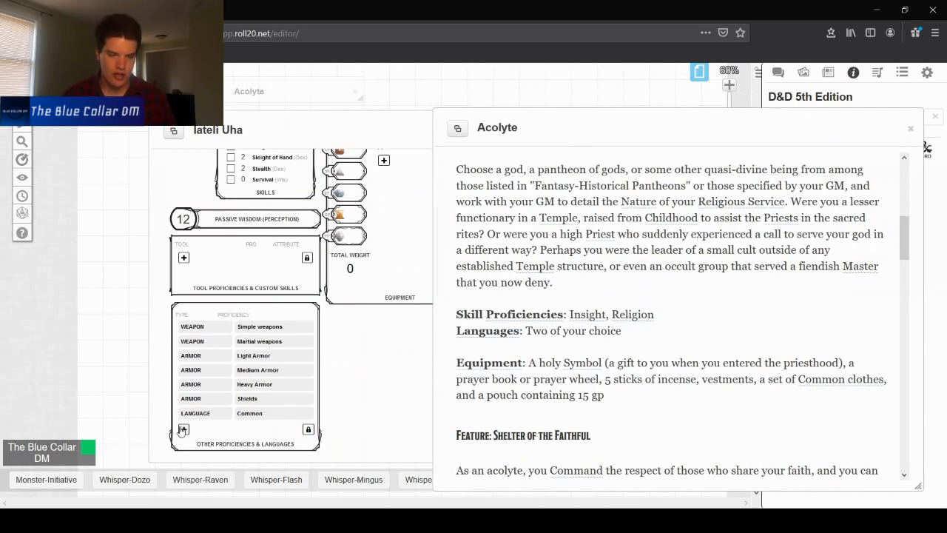
double_click(591, 136)
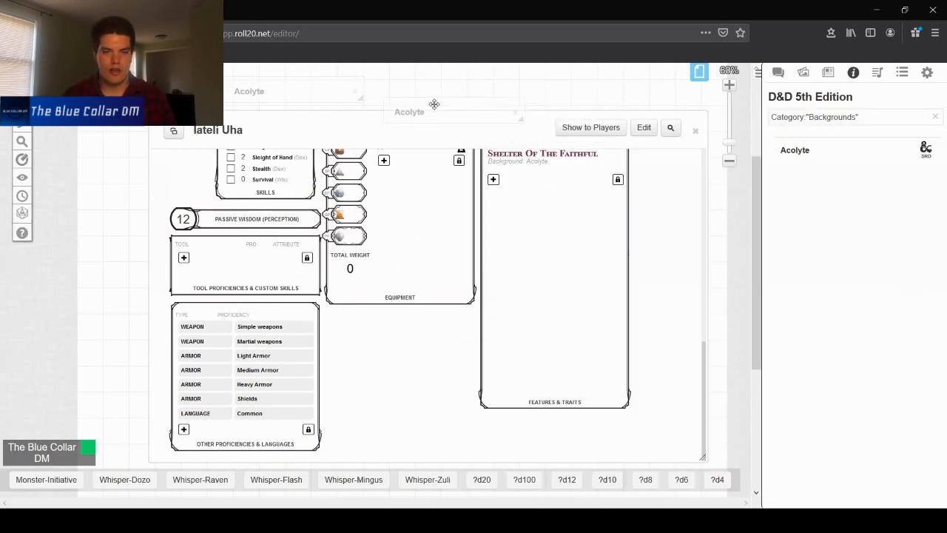
left_click(516, 96)
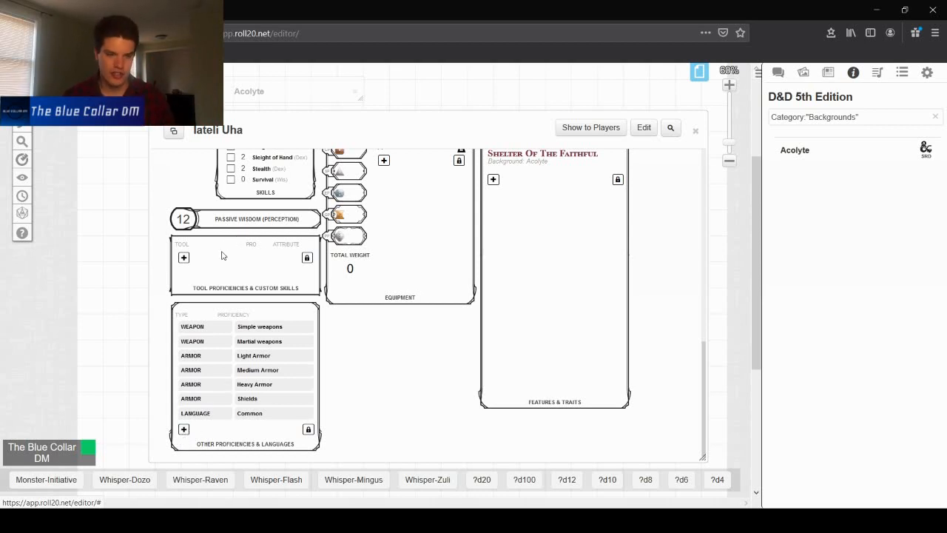
- Add a new language proficiency named Elven
left_click(184, 429)
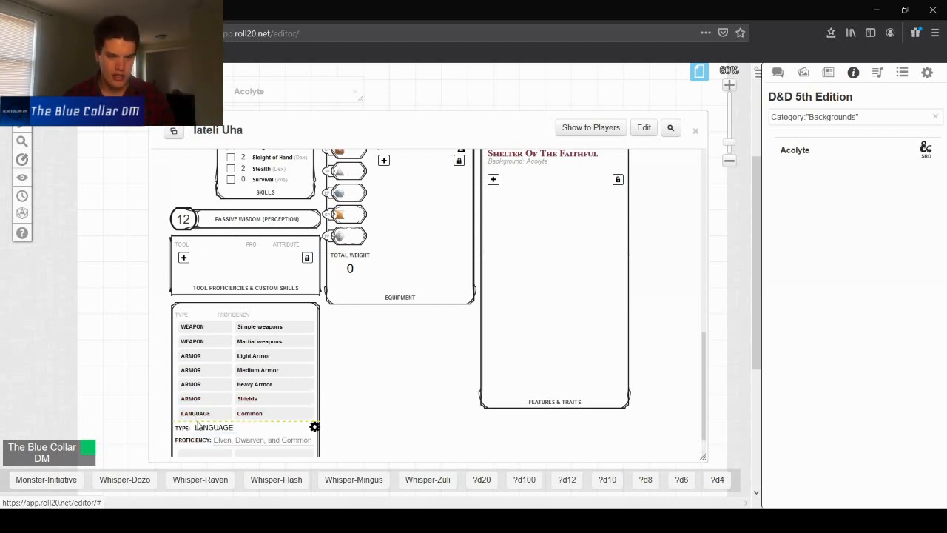
scroll(251, 363, "down", 1)
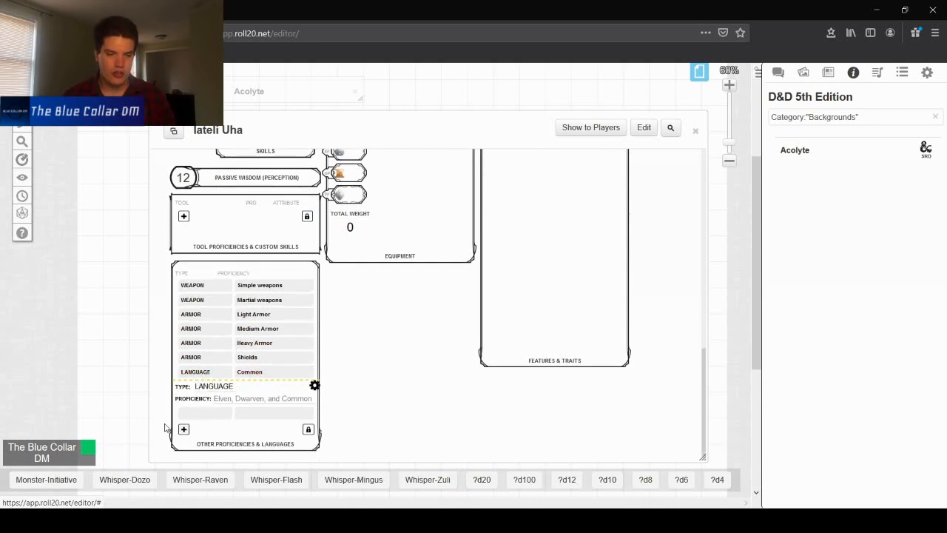
left_click(232, 402)
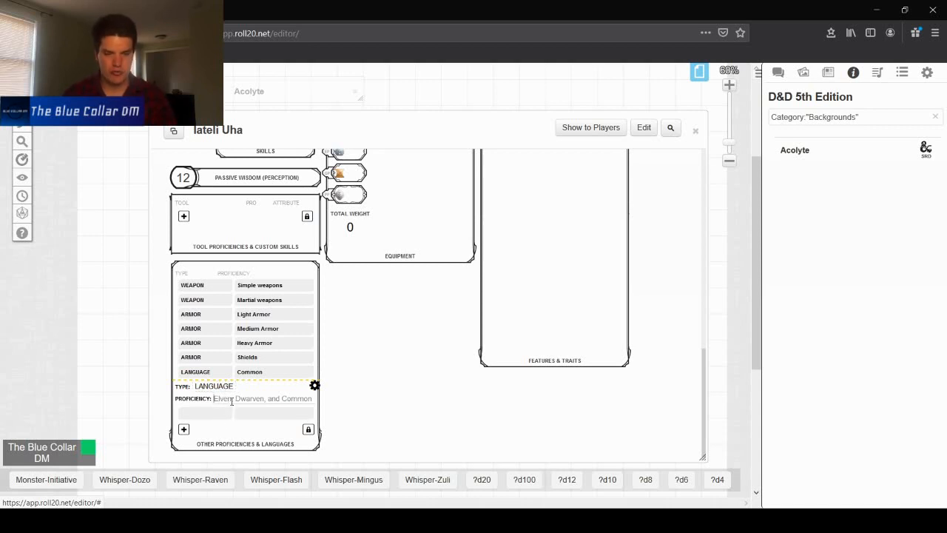
type("E")
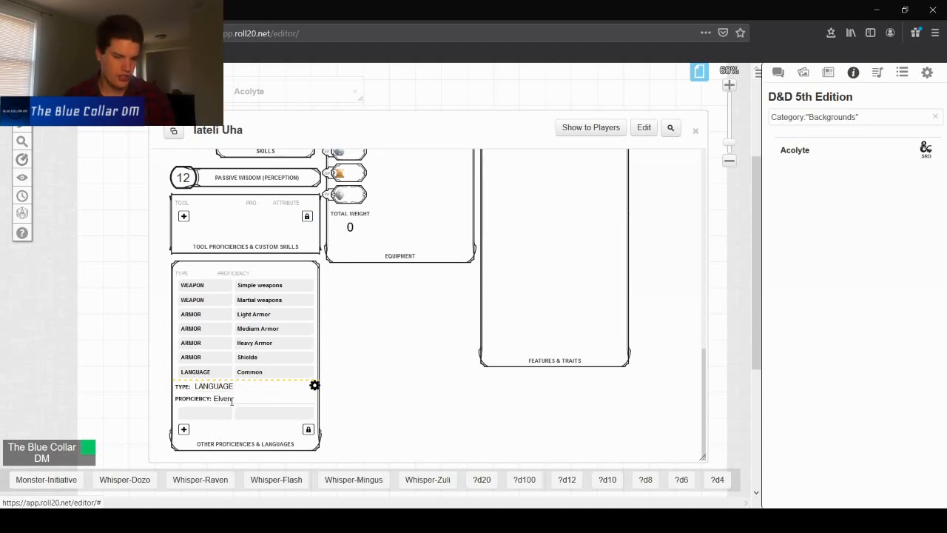
type("lven")
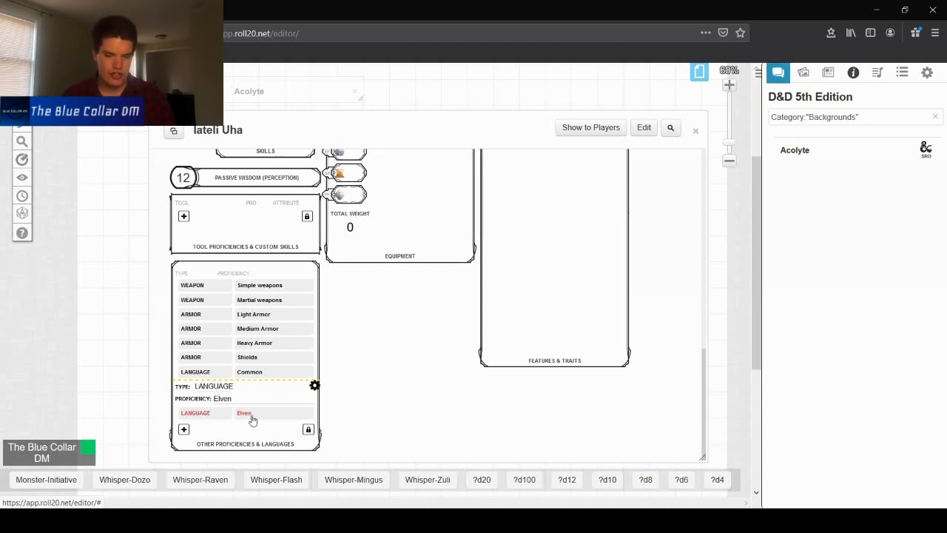
left_click(314, 386)
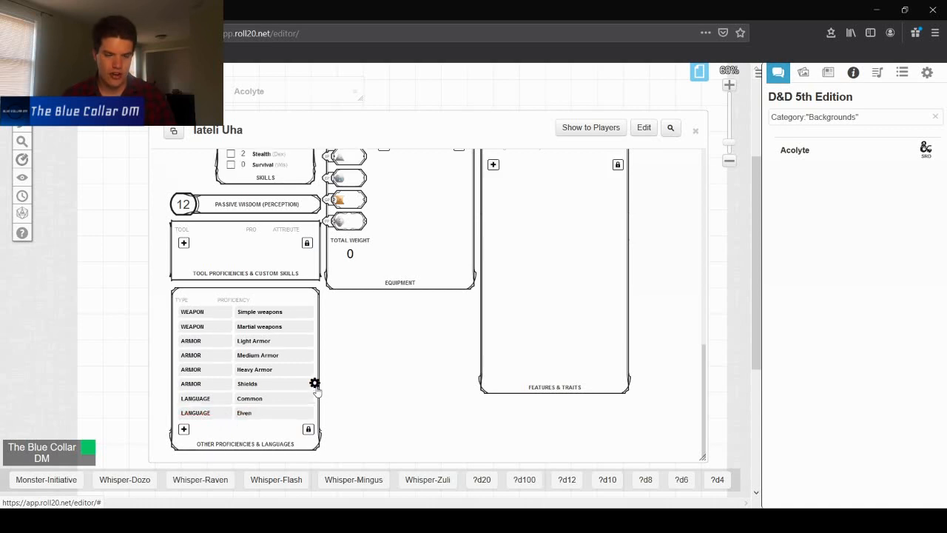
- Add another language proficiency named Dwarven
left_click(184, 429)
type("Dwarv")
scroll(299, 396, "down", 2)
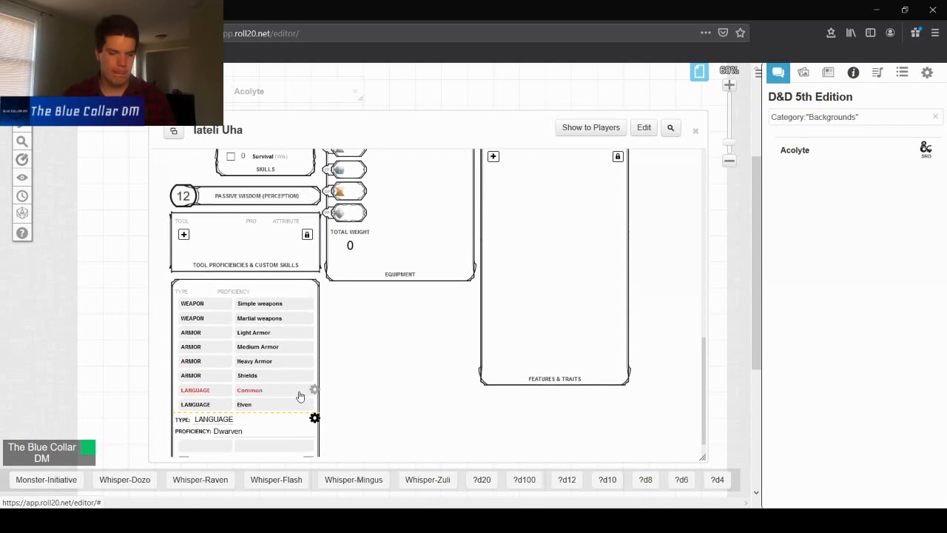
left_click(202, 419)
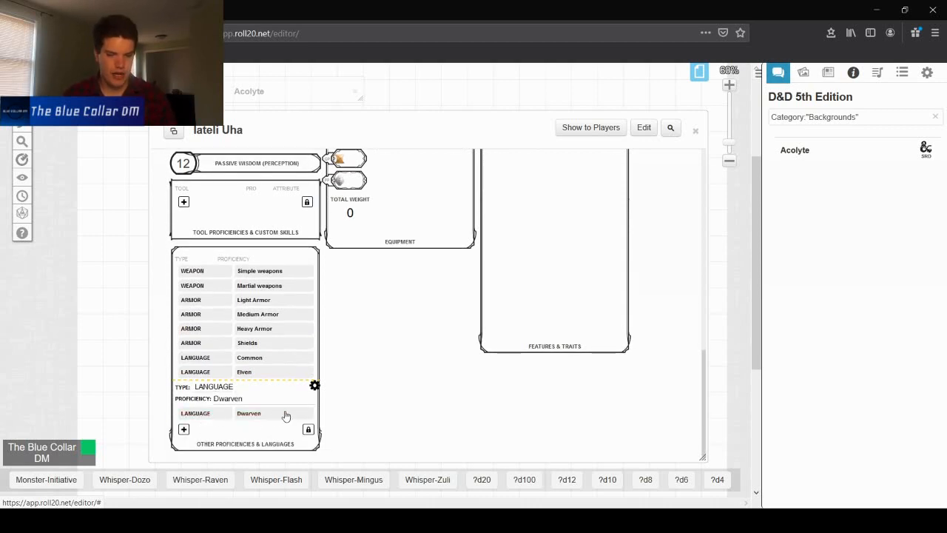
left_click(315, 386)
- Add a tool proficiency named Thieves' Tools
scroll(377, 392, "up", 5)
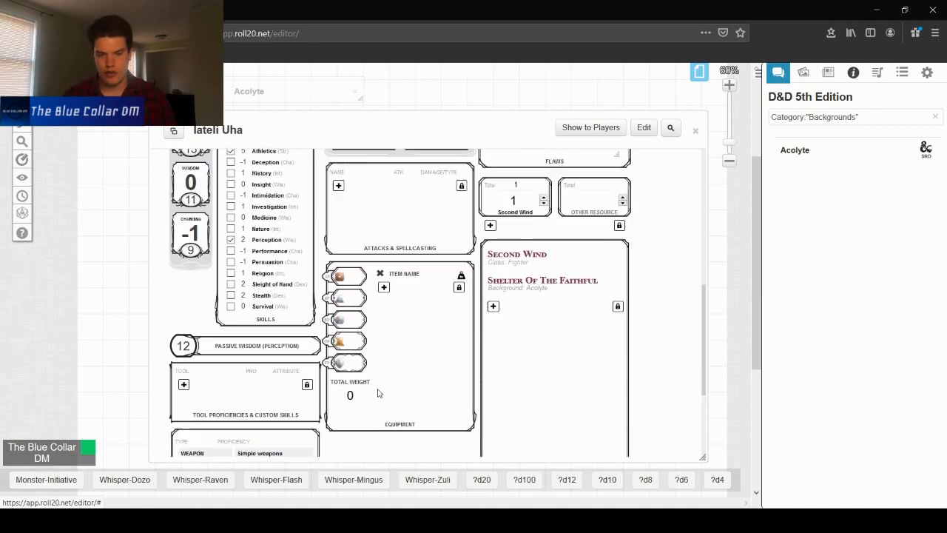
scroll(326, 357, "down", 4)
scroll(332, 351, "up", 2)
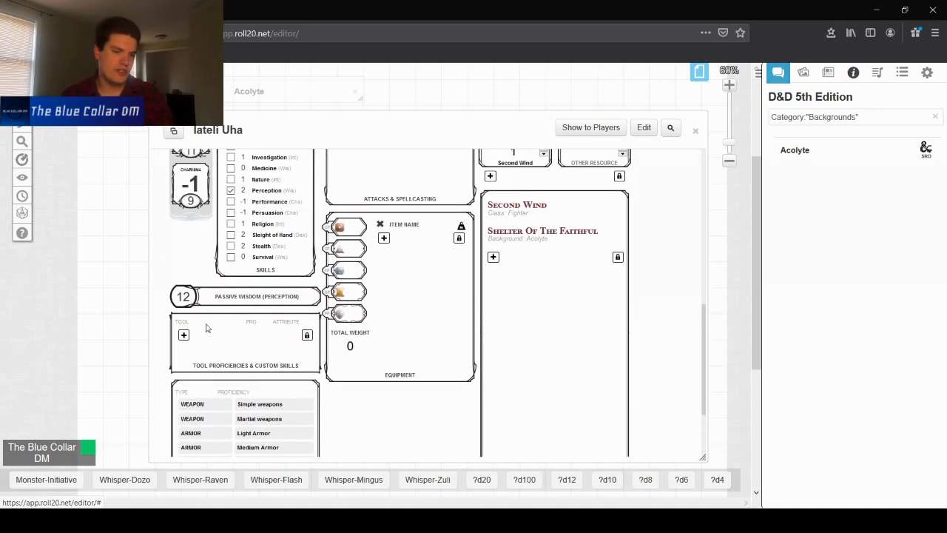
left_click(184, 335)
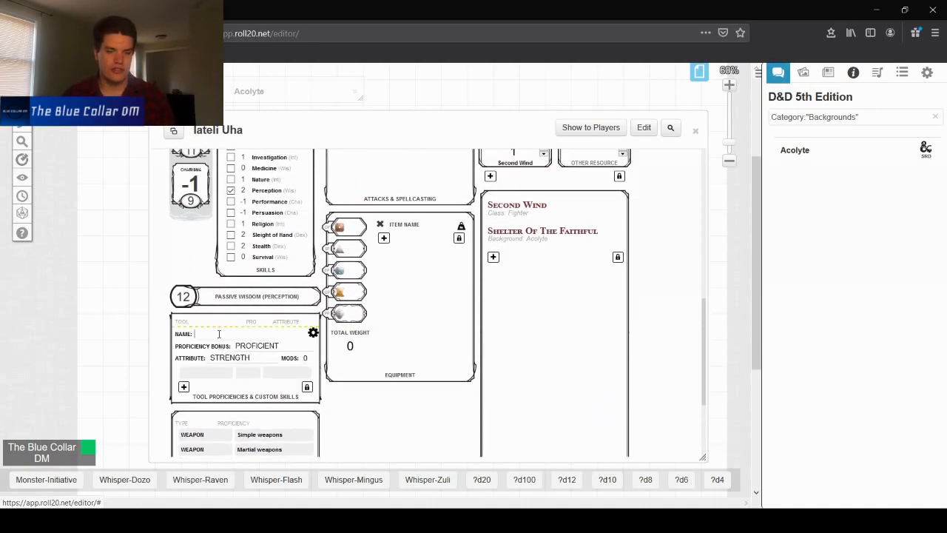
type("Thieves'")
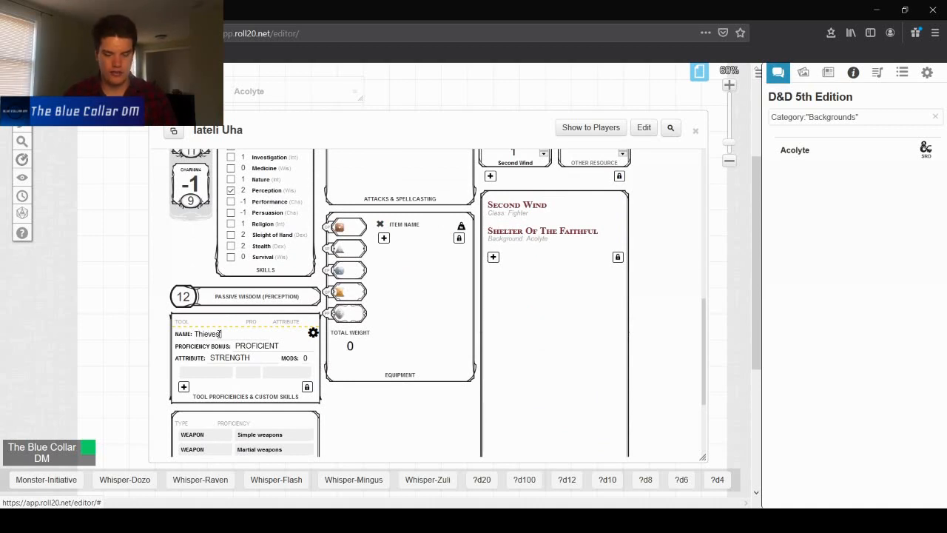
type(" Tools")
left_click(219, 334)
type("'")
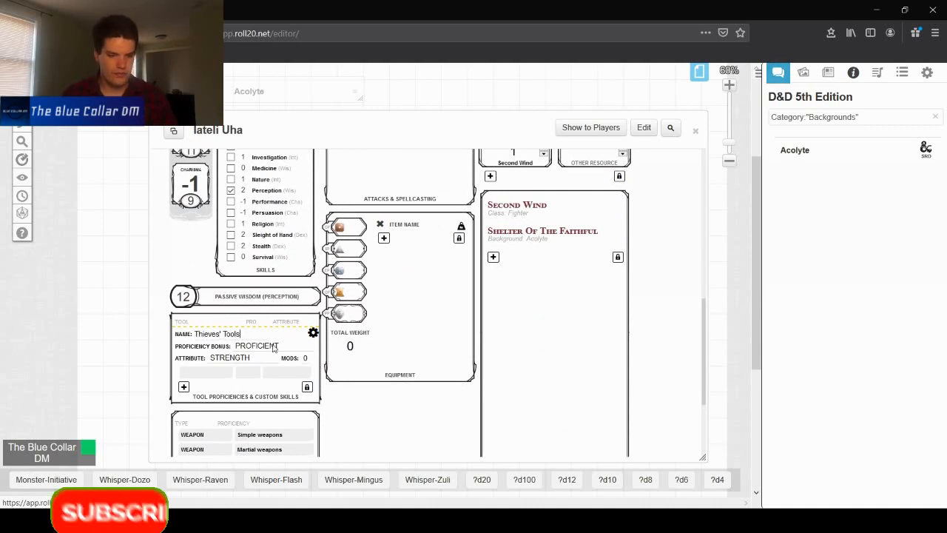
- Set the Thieves' Tools proficiency's attribute to Dexterity and close its settings
left_click(257, 345)
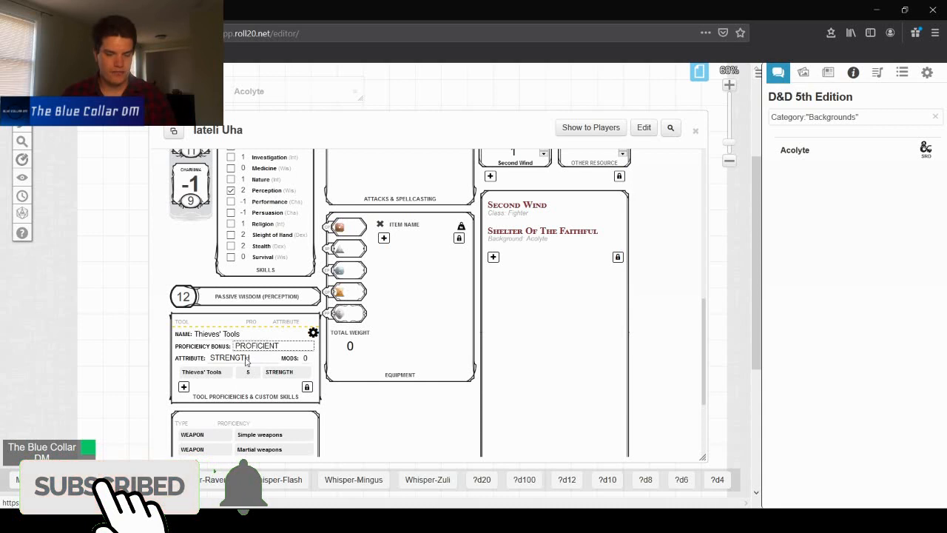
left_click(247, 359)
left_click(248, 386)
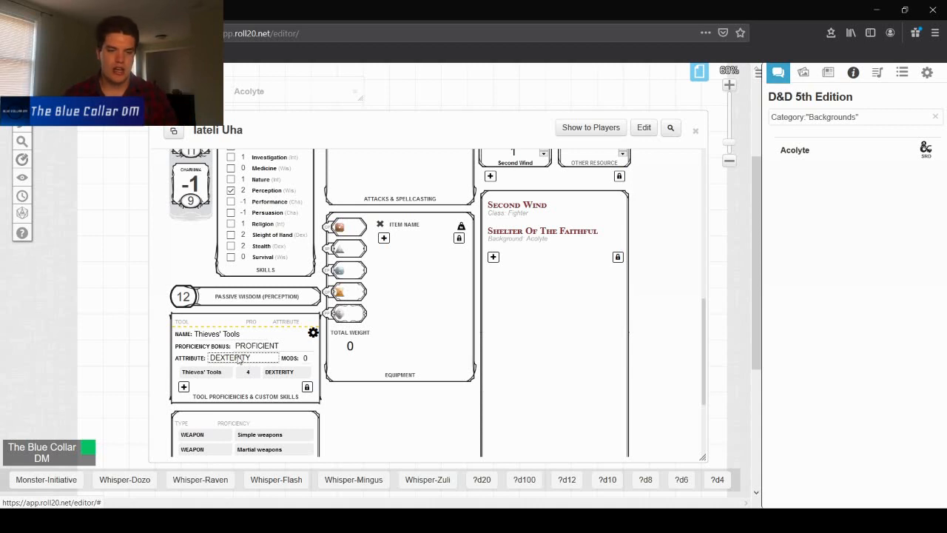
left_click(313, 333)
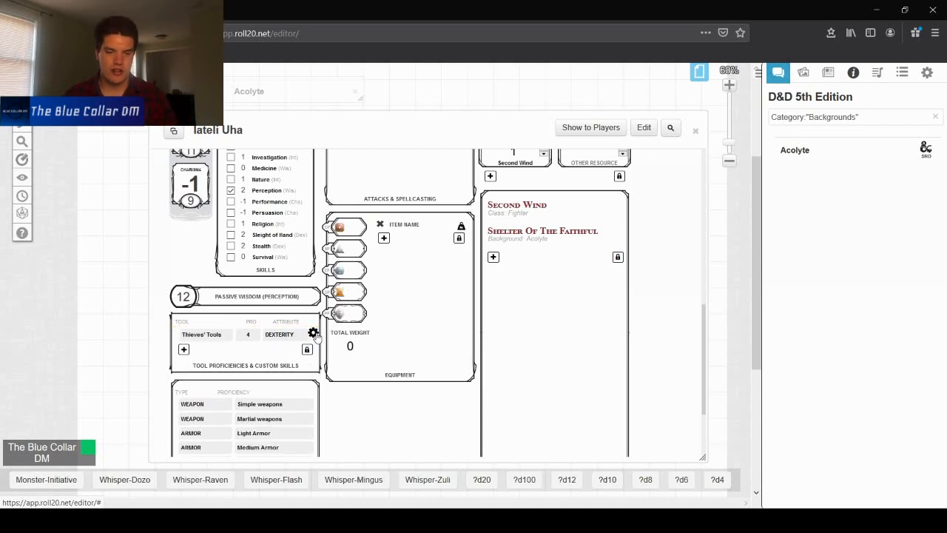
- Roll a Thieves' Tools check from the sheet and review the result in chat
left_click(232, 340)
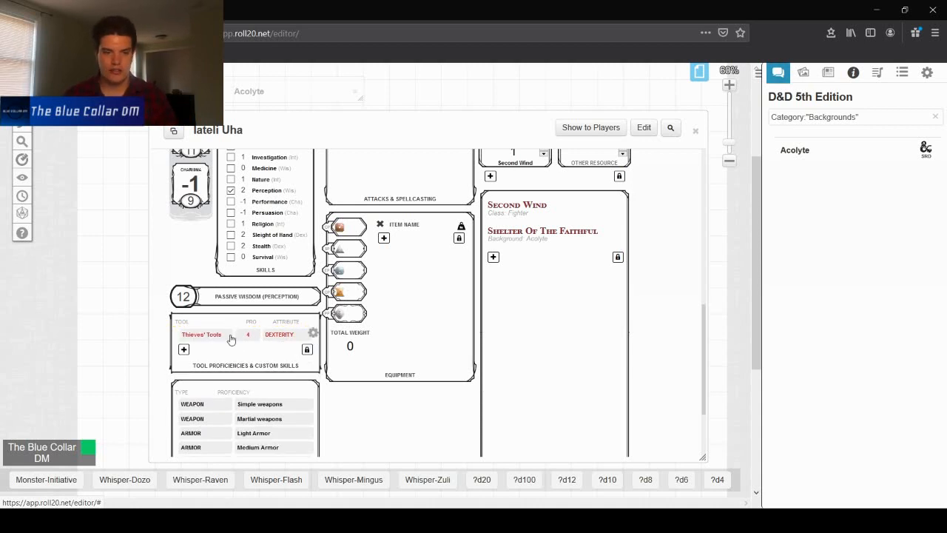
left_click(779, 73)
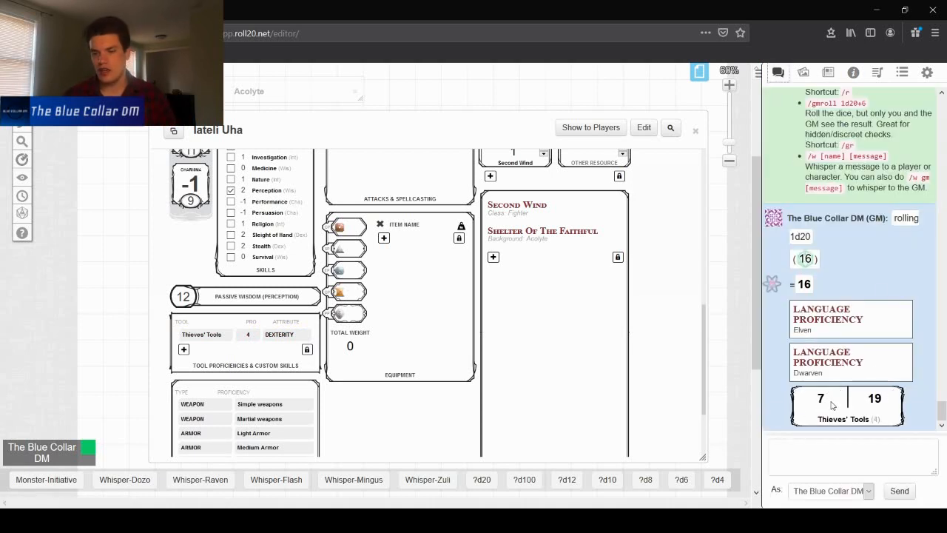
mouse_move(823, 402)
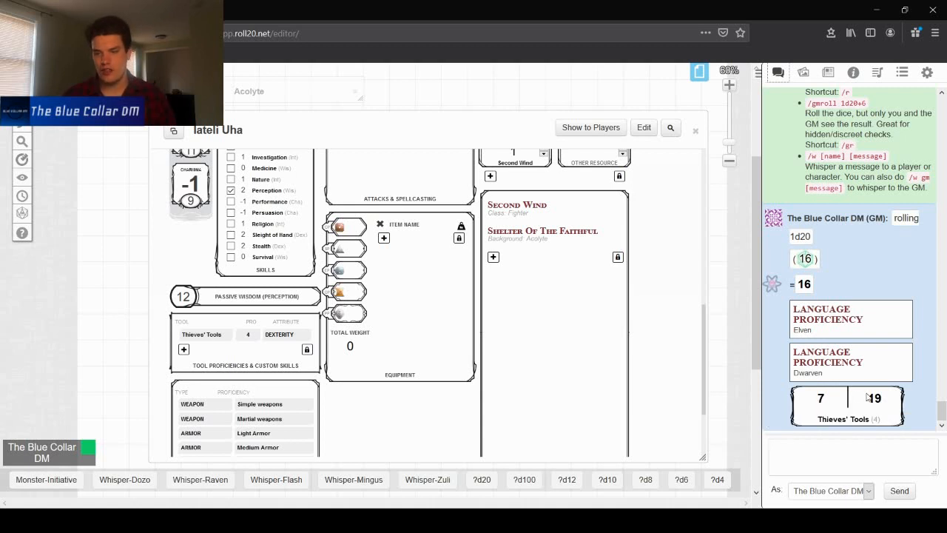
mouse_move(876, 401)
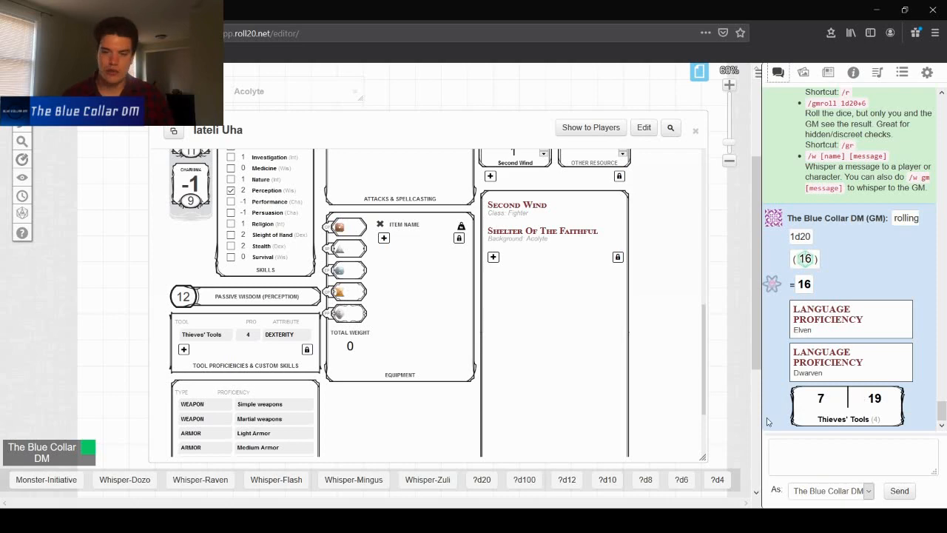
scroll(536, 356, "down", 3)
scroll(695, 292, "up", 6)
scroll(671, 308, "down", 2)
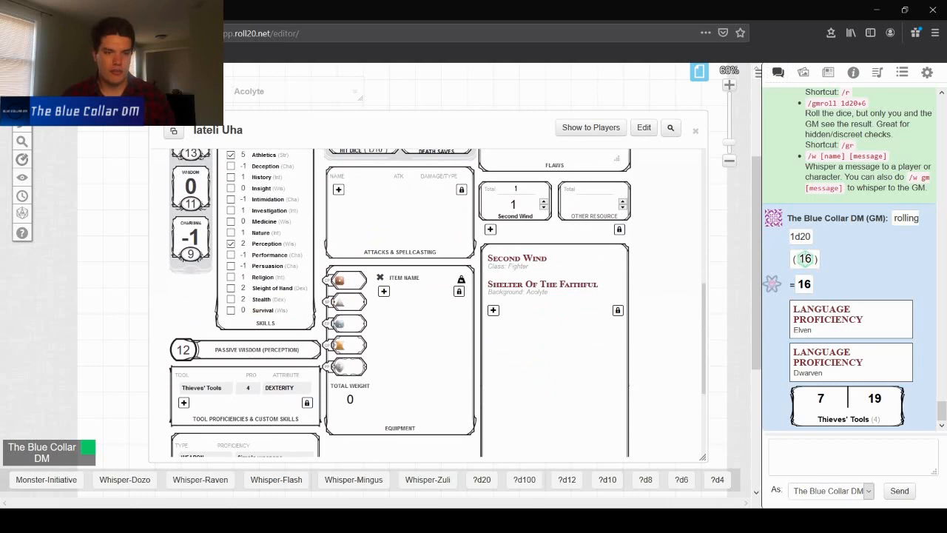
- Consult the Fighter starting equipment, search the compendium for chain mail, and add Chain Mail to the equipment
double_click(88, 91)
scroll(573, 194, "down", 4)
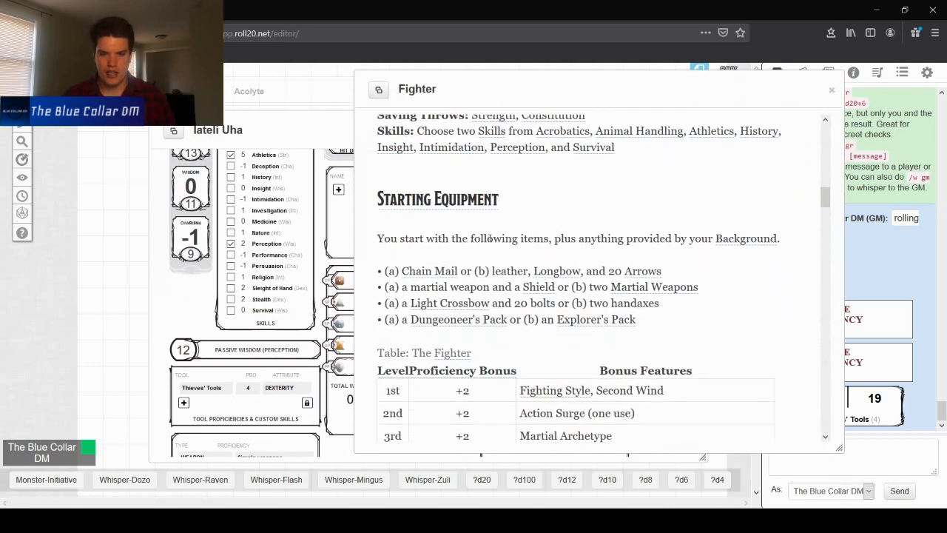
scroll(550, 227, "up", 2)
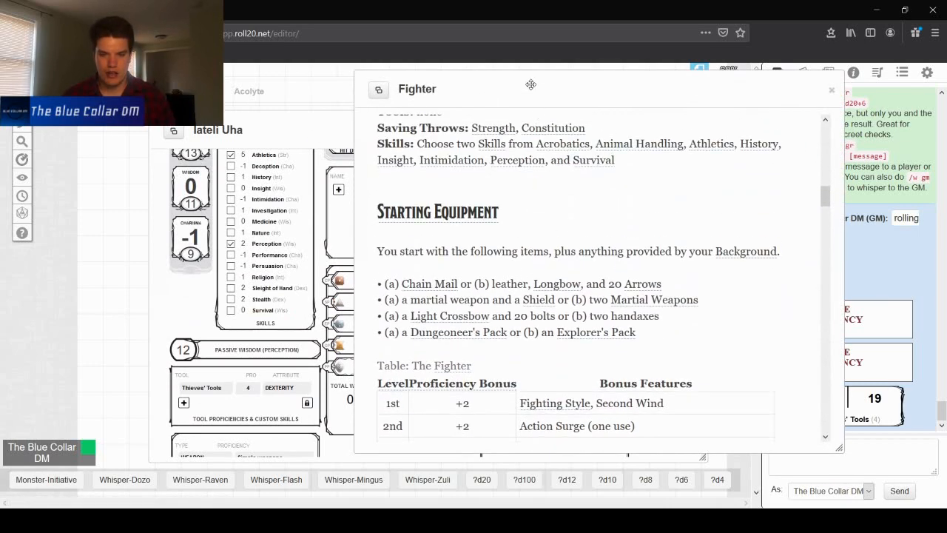
left_click_drag(538, 84, 235, 80)
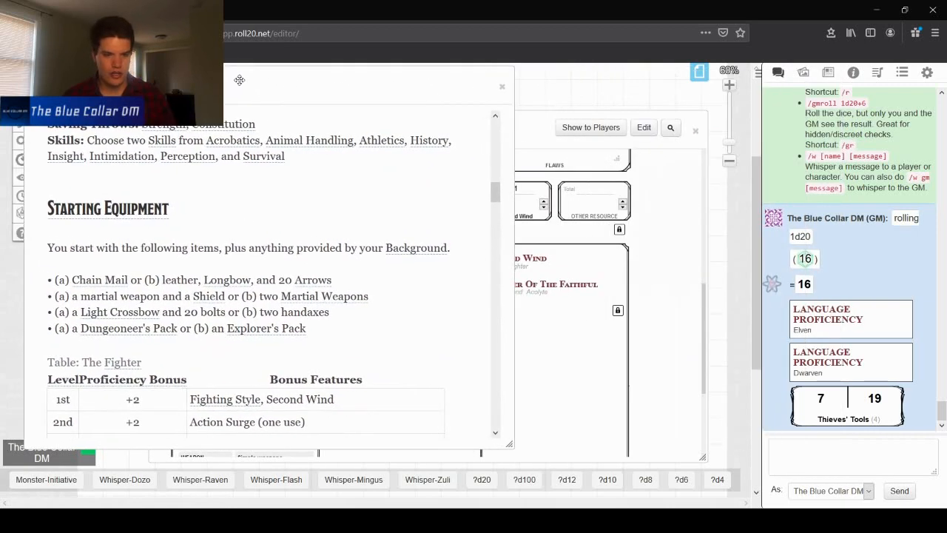
left_click(856, 77)
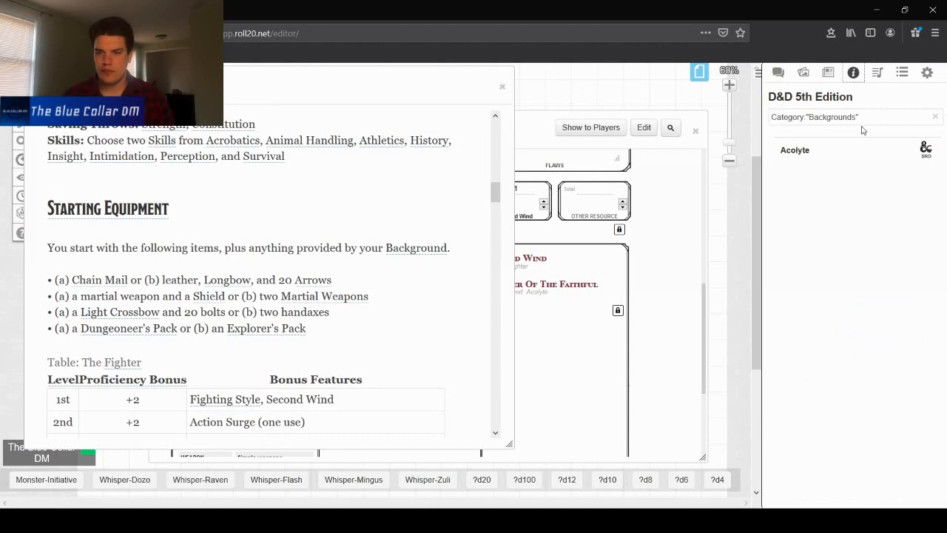
left_click_drag(862, 117, 707, 117)
type("chai")
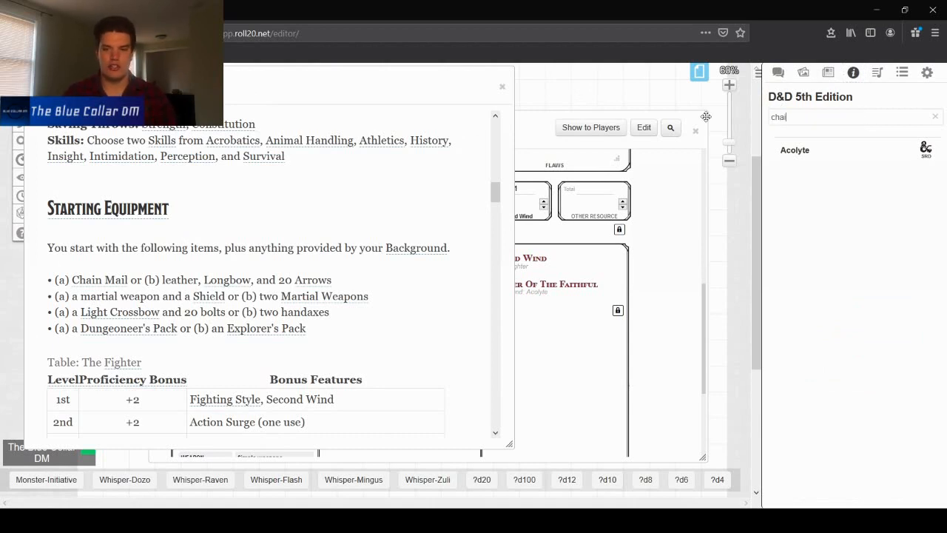
key("Return")
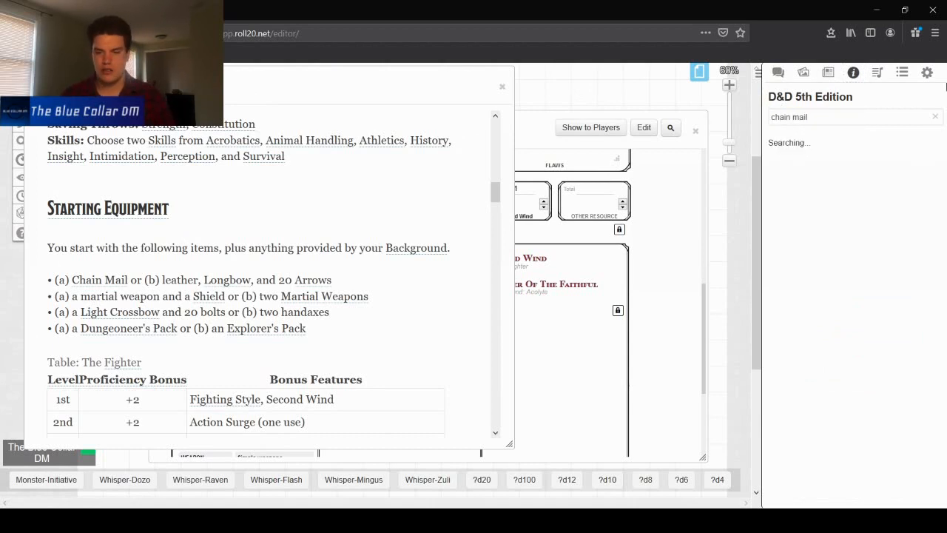
double_click(389, 87)
left_click_drag(817, 174, 435, 291)
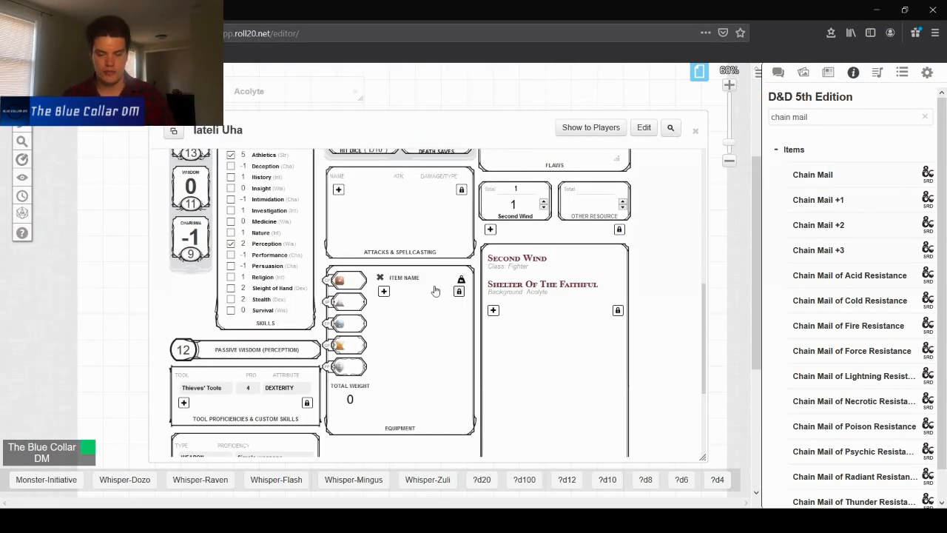
- Search the compendium for longsword and add the Longsword item to the character's equipment
scroll(388, 292, "up", 5)
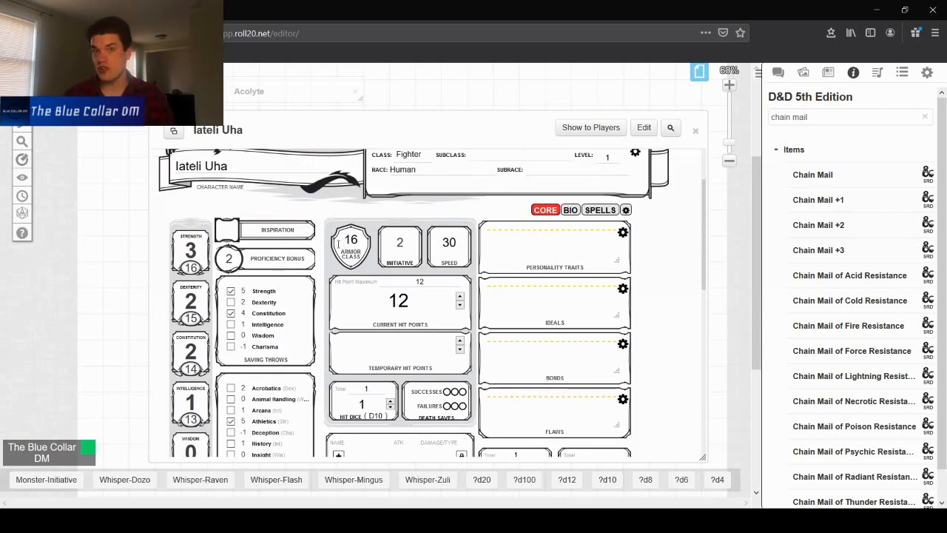
double_click(119, 88)
scroll(415, 159, "down", 3)
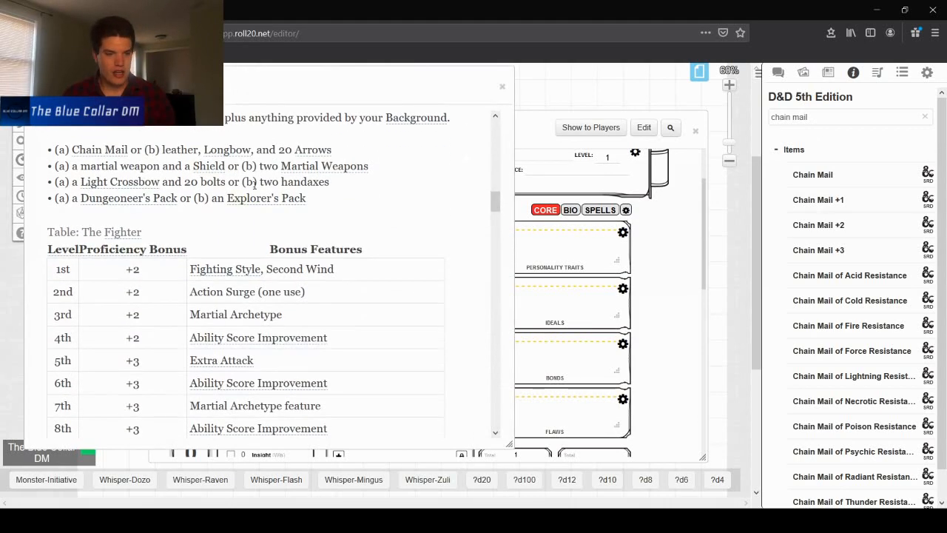
left_click_drag(905, 110, 752, 111)
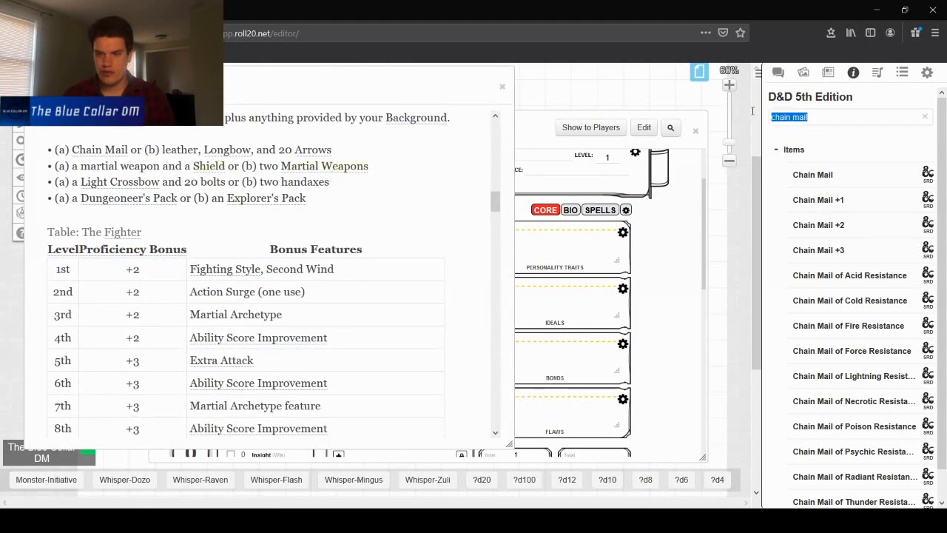
type("lon")
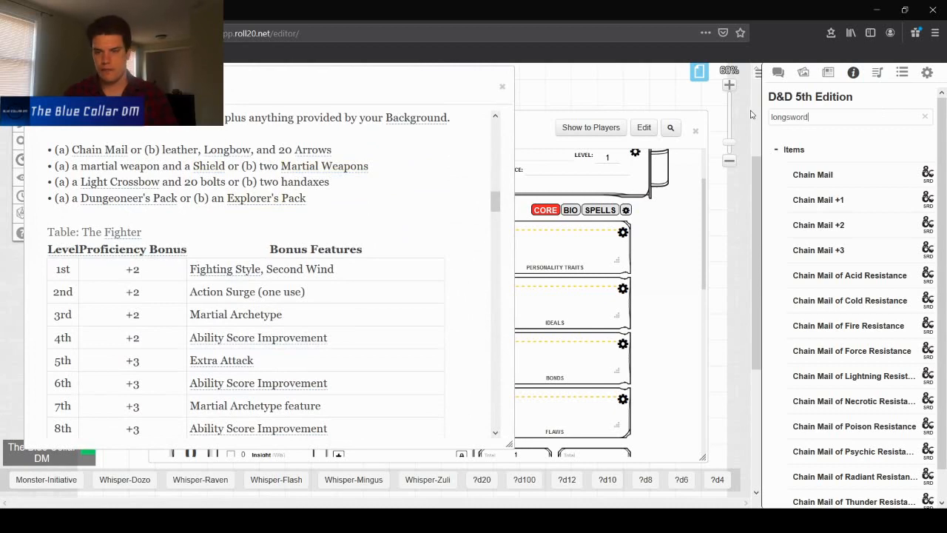
type("gsword")
key("Return")
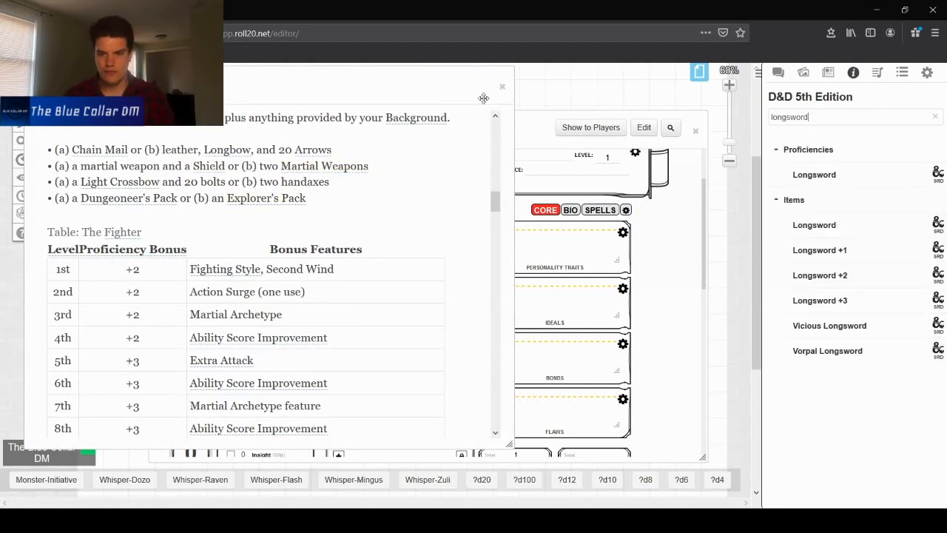
double_click(438, 88)
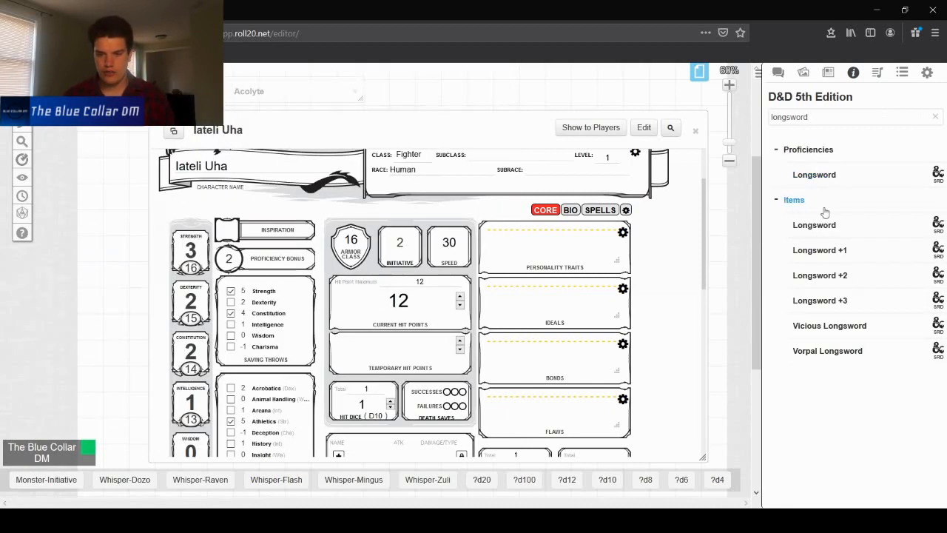
scroll(645, 217, "down", 5)
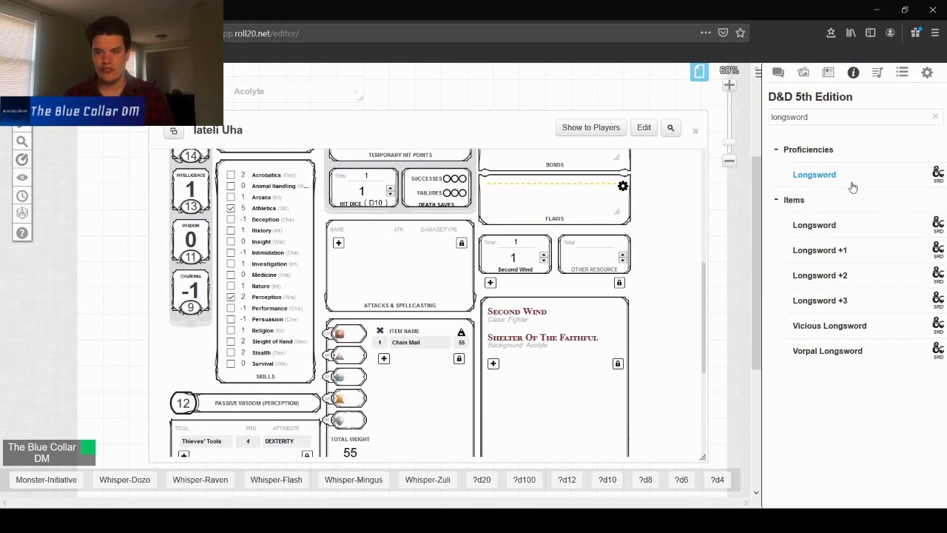
scroll(421, 222, "down", 1)
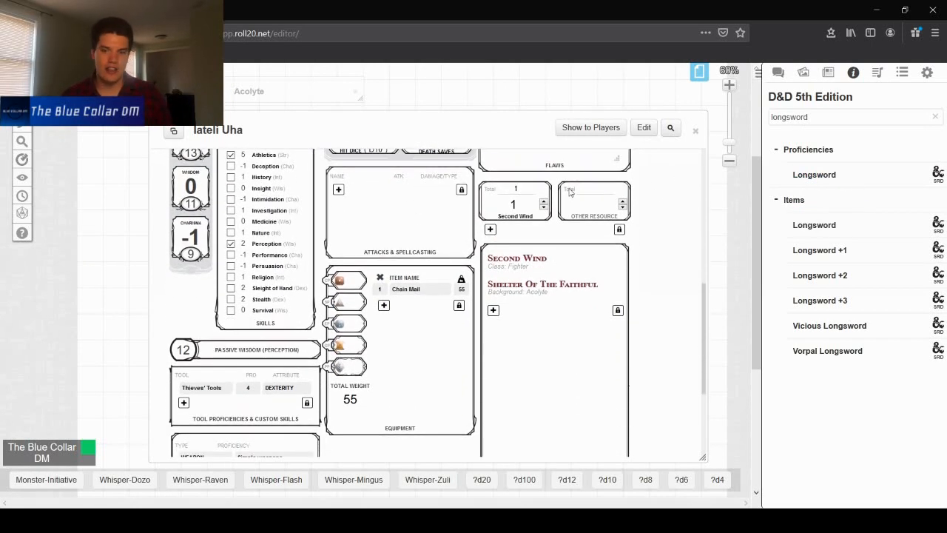
left_click_drag(807, 225, 434, 308)
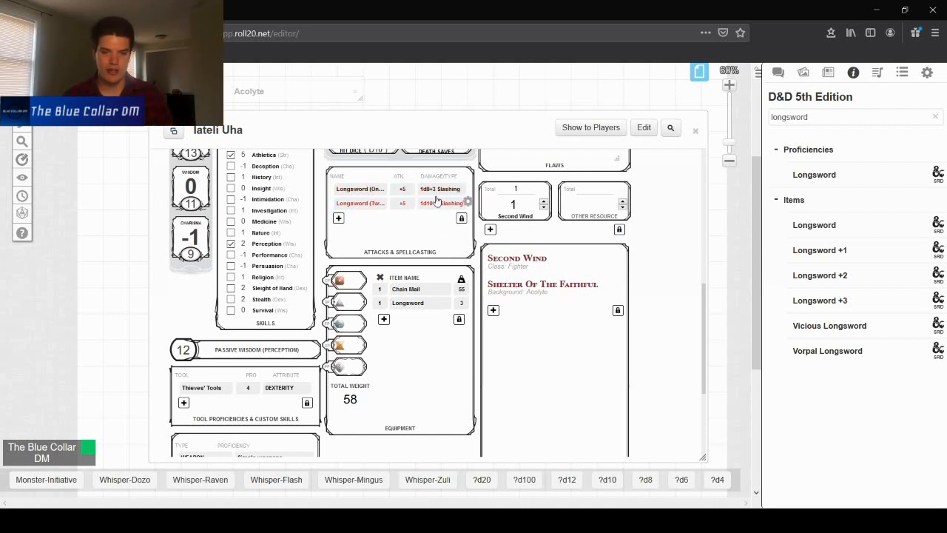
- Roll the one-handed Longsword attack's damage in chat
scroll(367, 204, "up", 2)
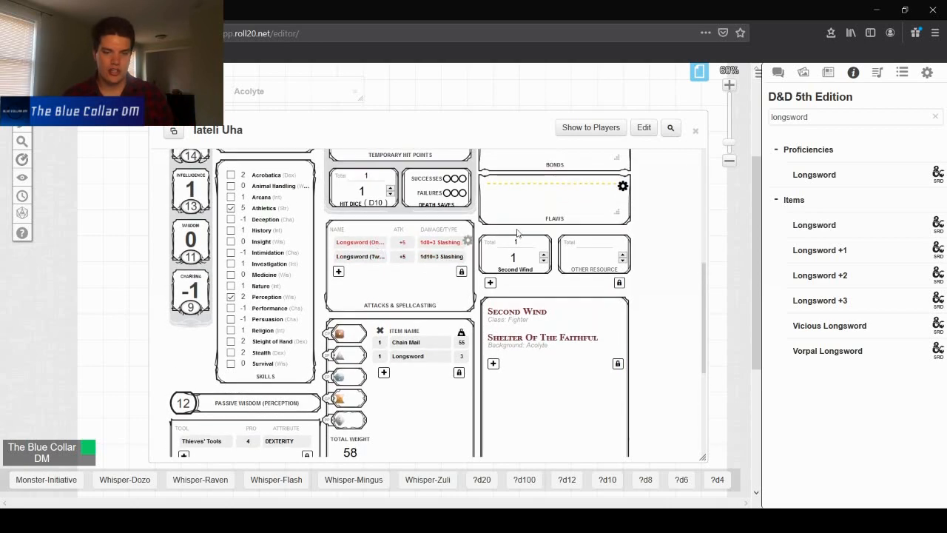
left_click(778, 73)
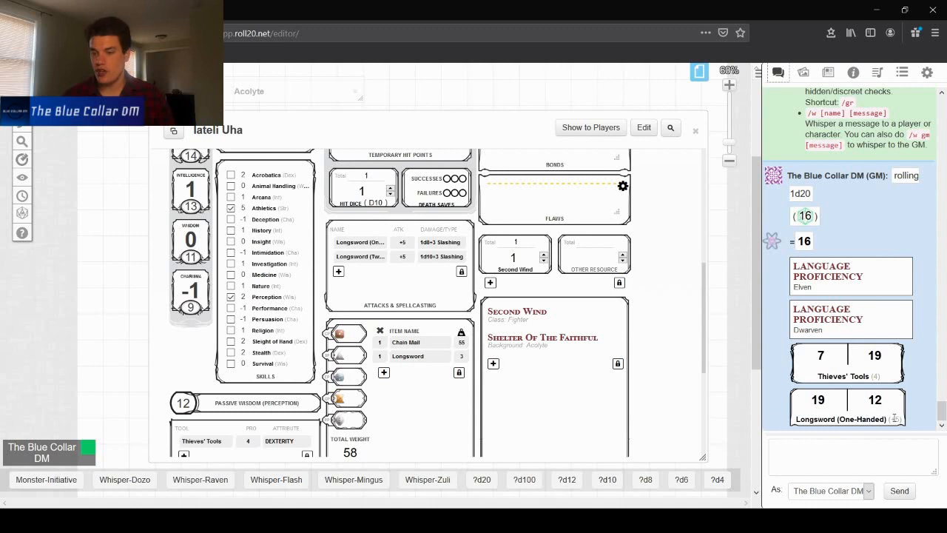
left_click(849, 420)
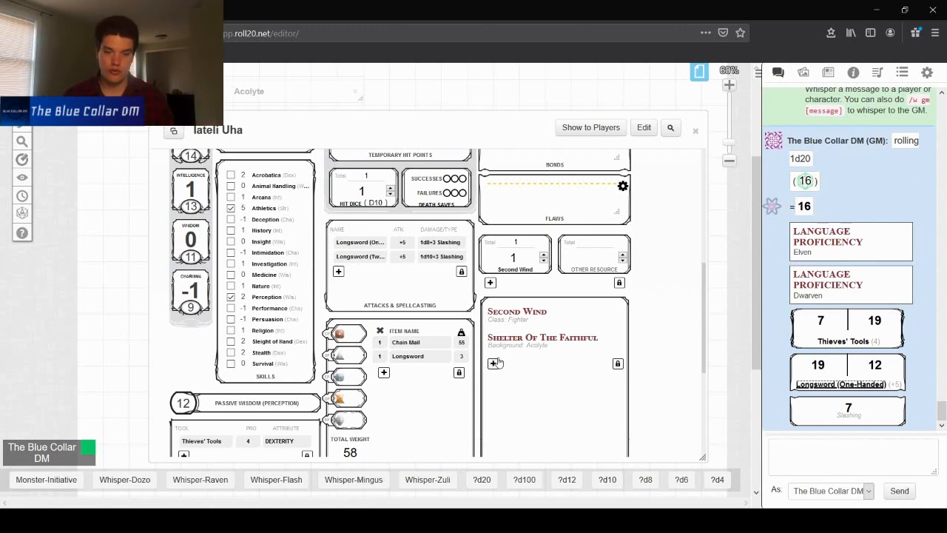
- Search the compendium for shield and add the Shield item to the character's equipment
double_click(103, 85)
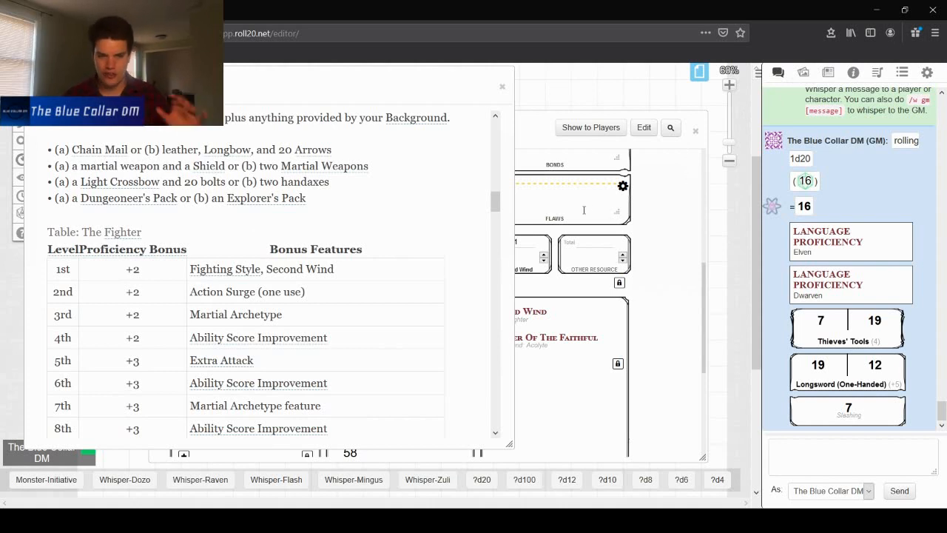
left_click(803, 73)
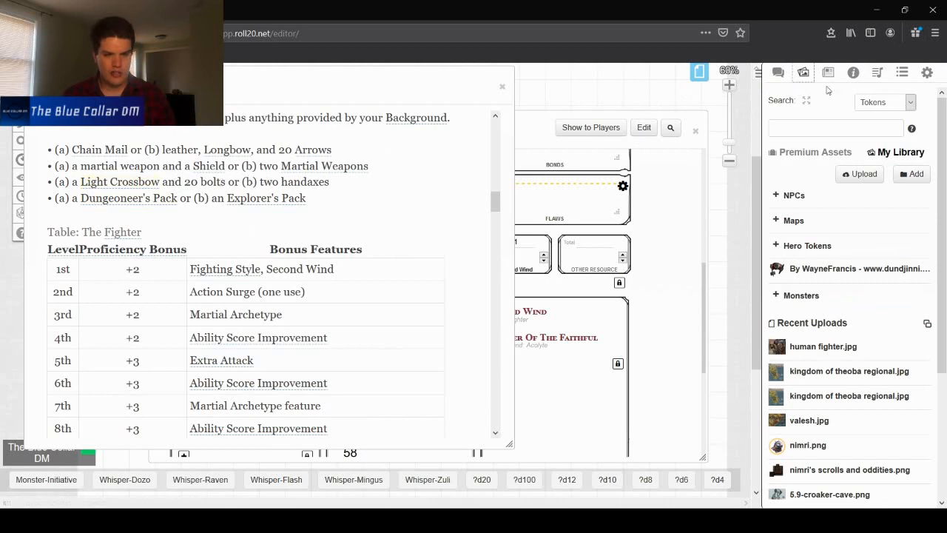
left_click(853, 73)
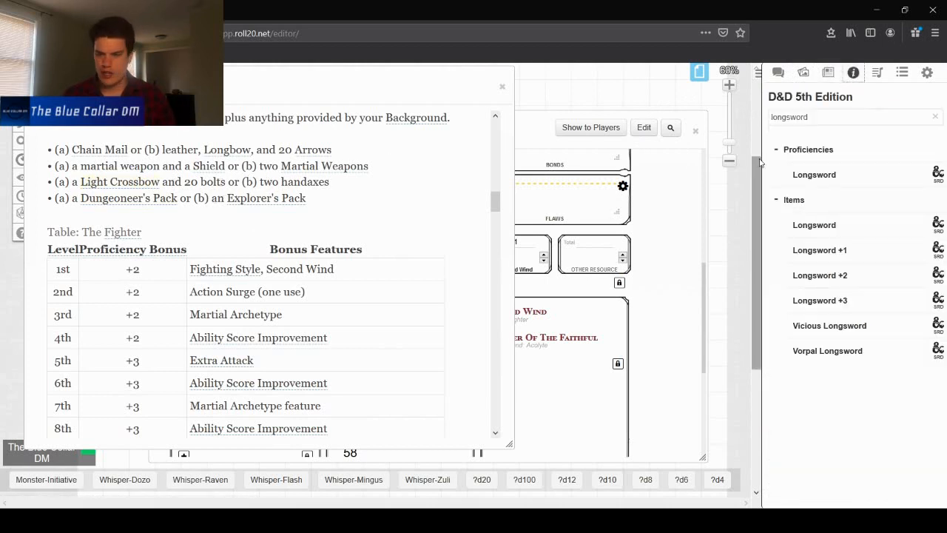
left_click_drag(818, 118, 760, 115)
type("shield")
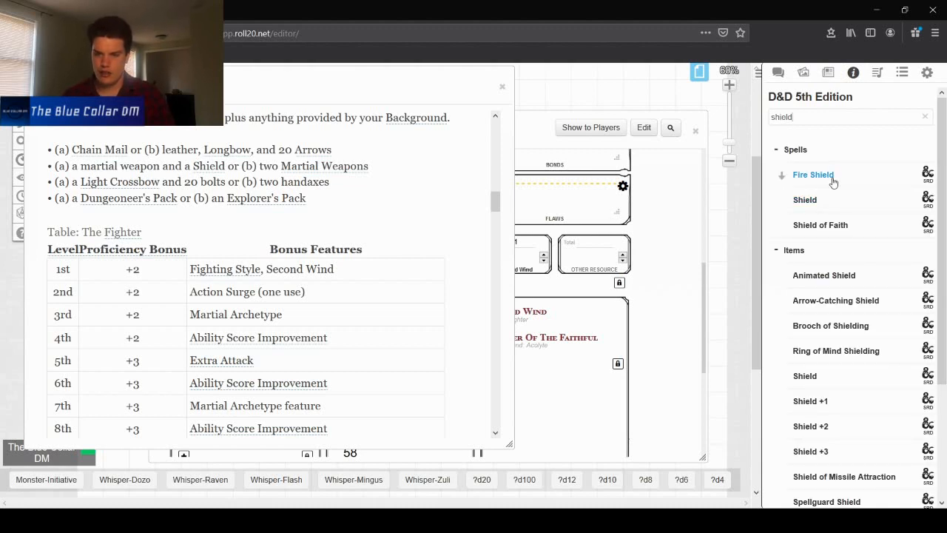
scroll(814, 266, "down", 3)
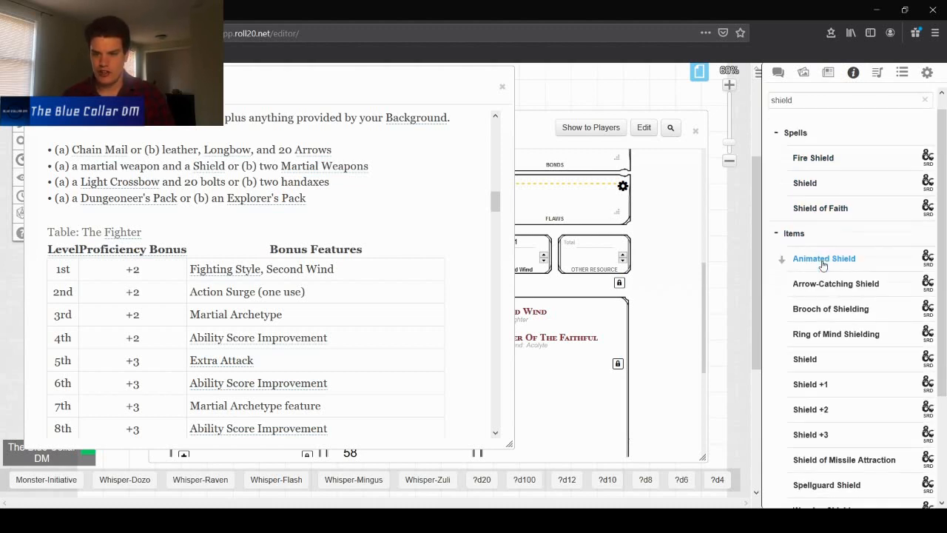
left_click_drag(826, 294, 562, 392)
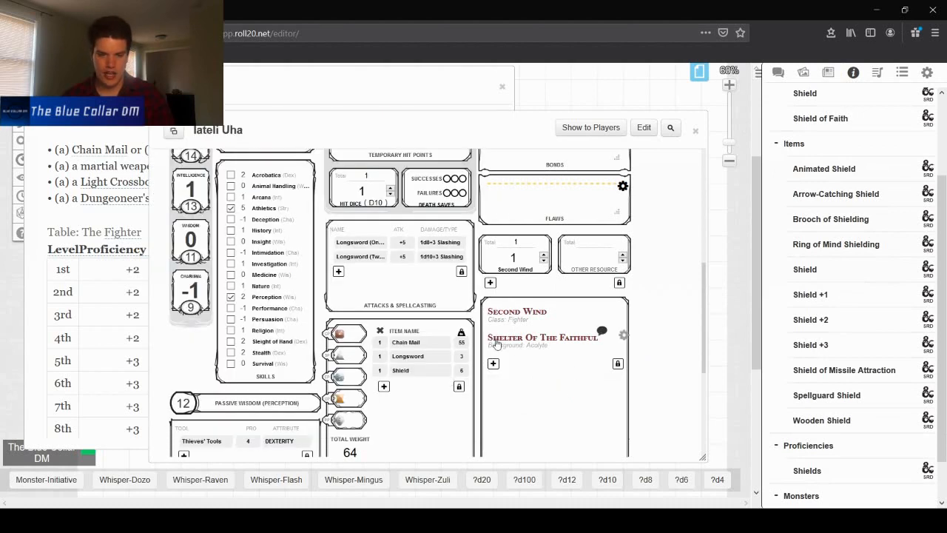
scroll(344, 335, "down", 5)
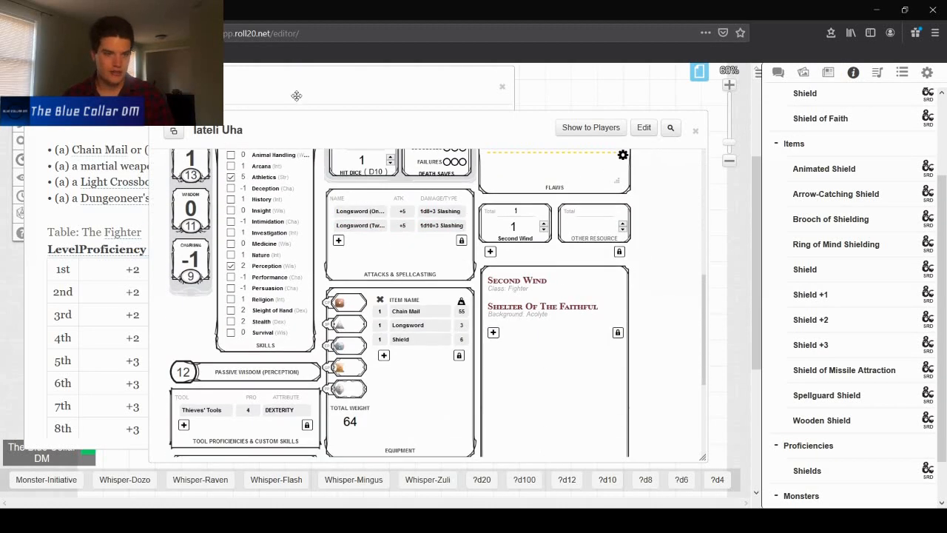
left_click(298, 95)
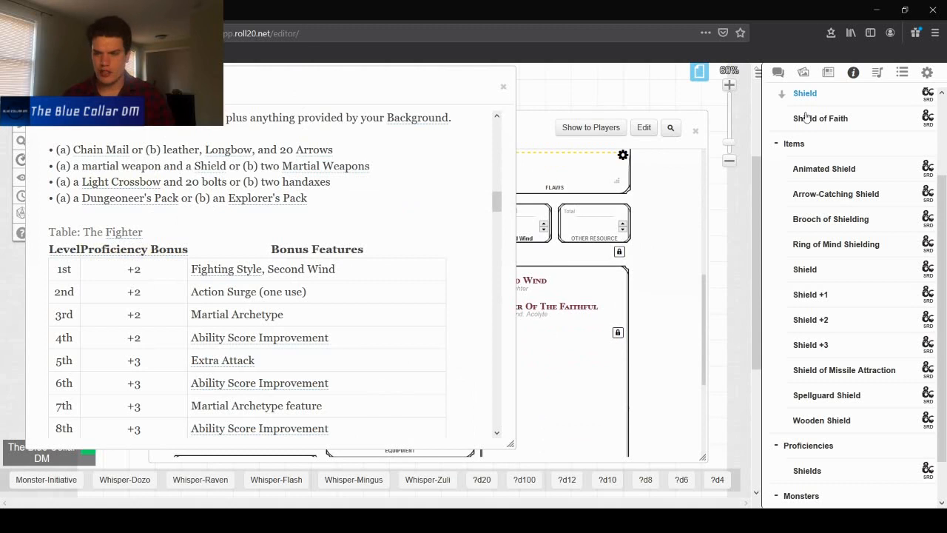
- Search the compendium for light crossbow and add the Light Crossbow item to the character's equipment
scroll(828, 164, "up", 3)
left_click_drag(843, 116, 724, 111)
type("light crossbow")
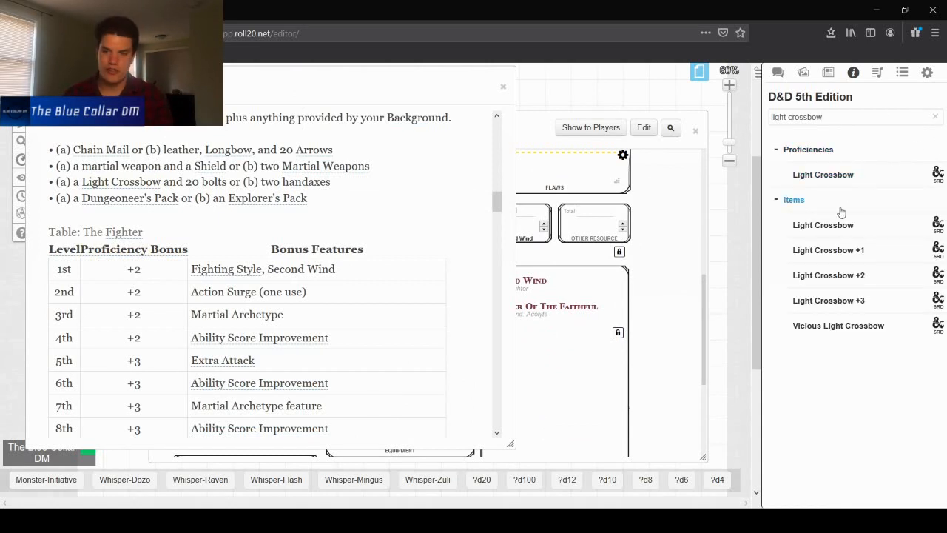
left_click_drag(840, 227, 599, 340)
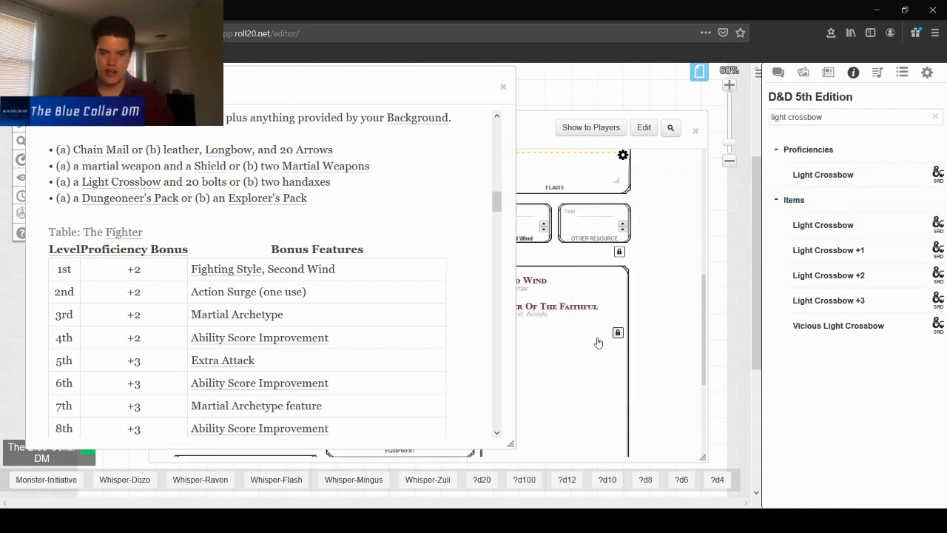
scroll(410, 352, "up", 10)
scroll(398, 365, "down", 3)
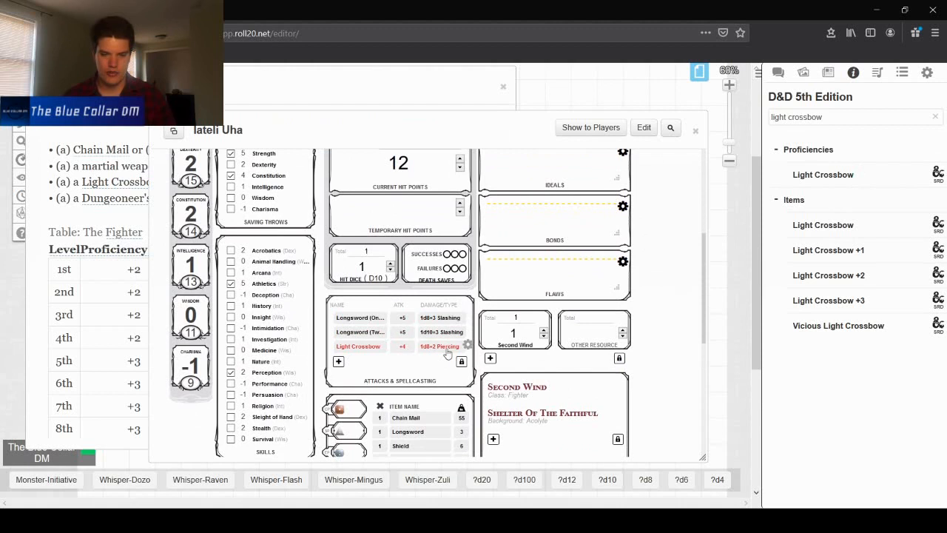
- Search the compendium for bolt and add Crossbow bolts to the equipment
left_click_drag(823, 117, 772, 114)
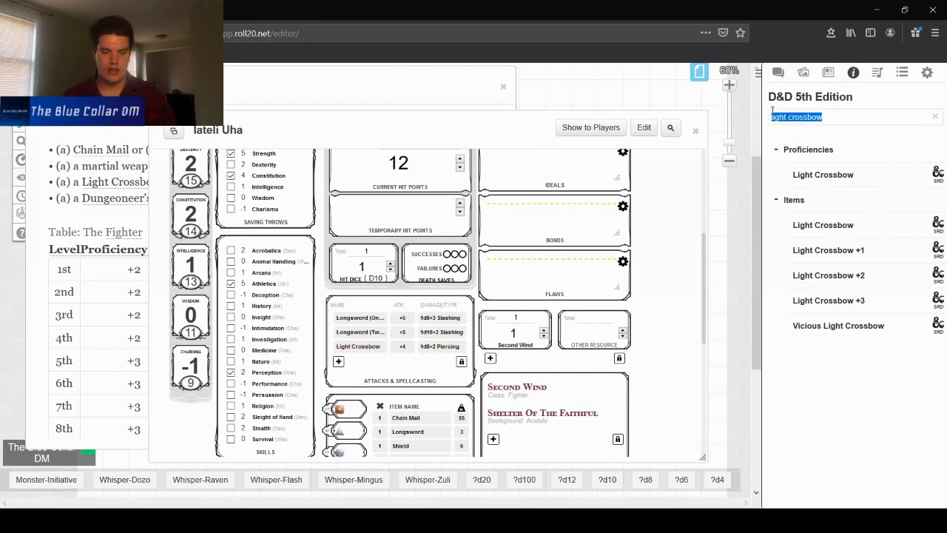
type("bolt")
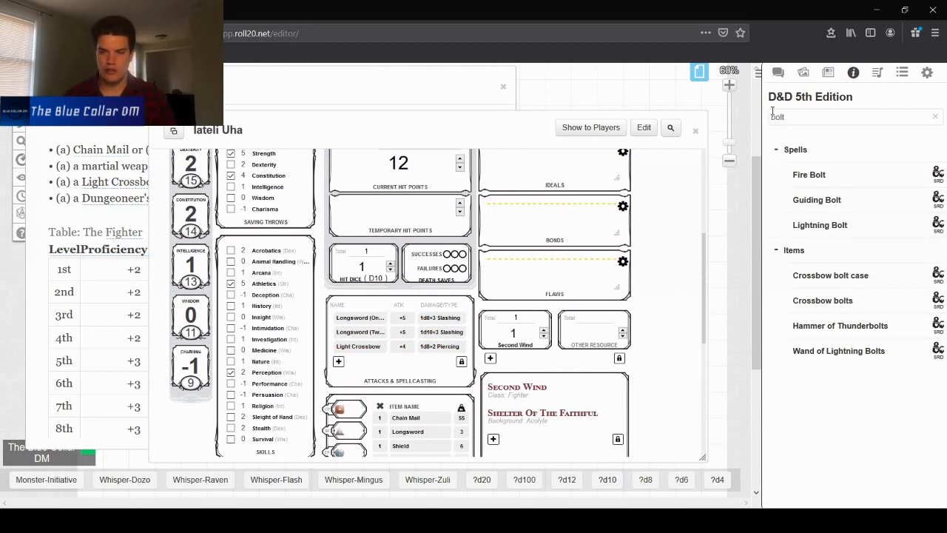
left_click_drag(829, 304, 422, 379)
scroll(424, 374, "down", 3)
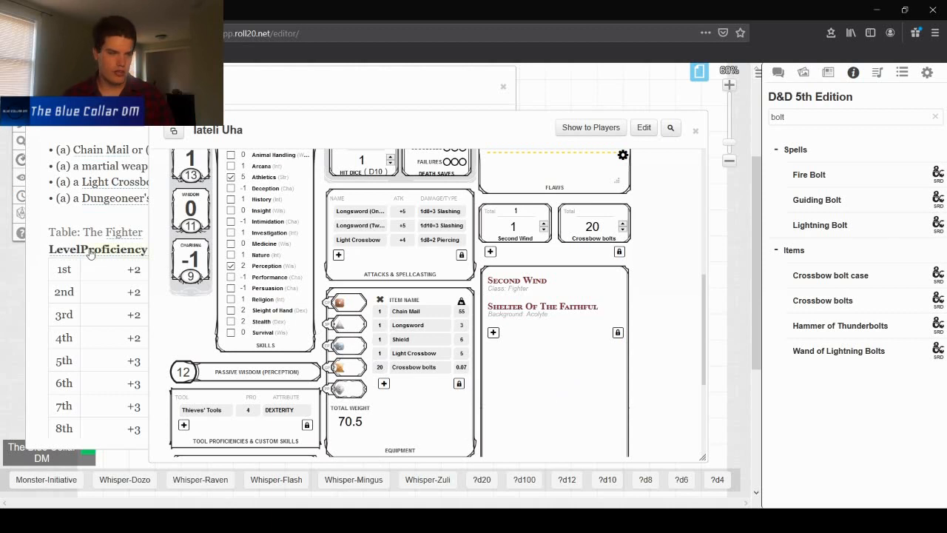
- Search the compendium for dungeoneer and add the Dungeoneer's Pack to the equipment
double_click(262, 129)
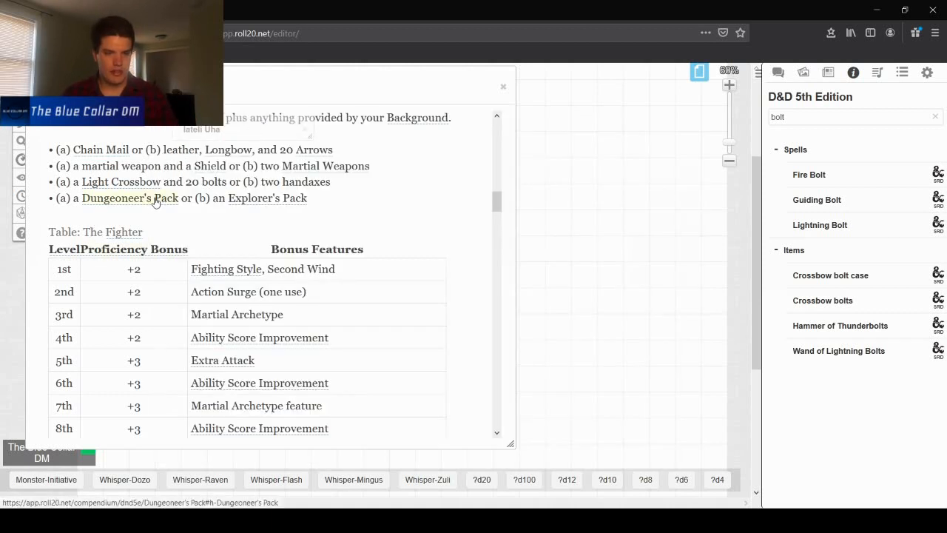
double_click(244, 131)
left_click_drag(785, 114, 684, 108)
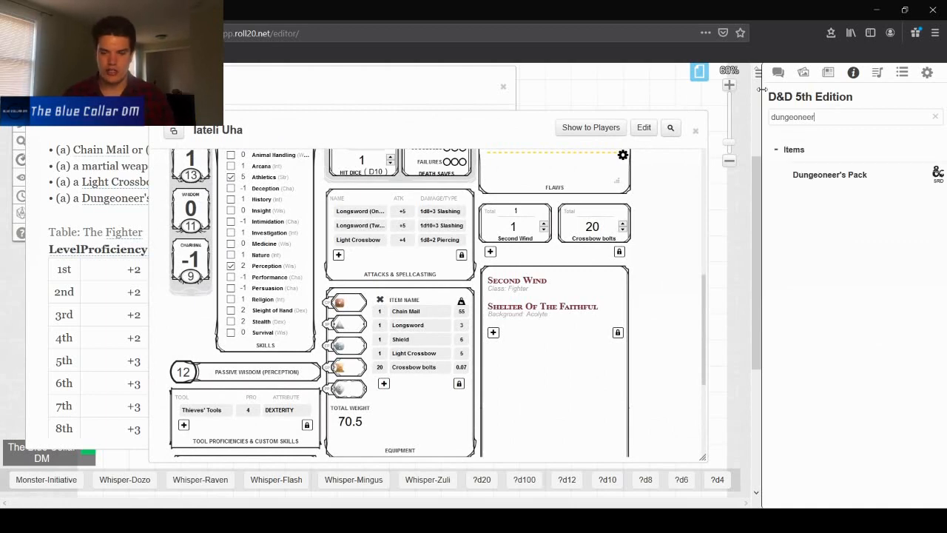
left_click_drag(832, 175, 416, 369)
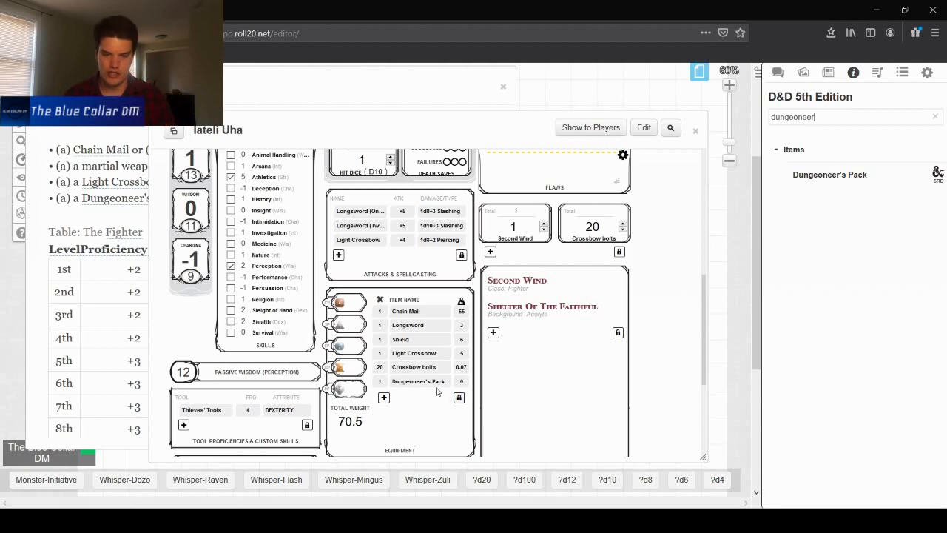
left_click(467, 383)
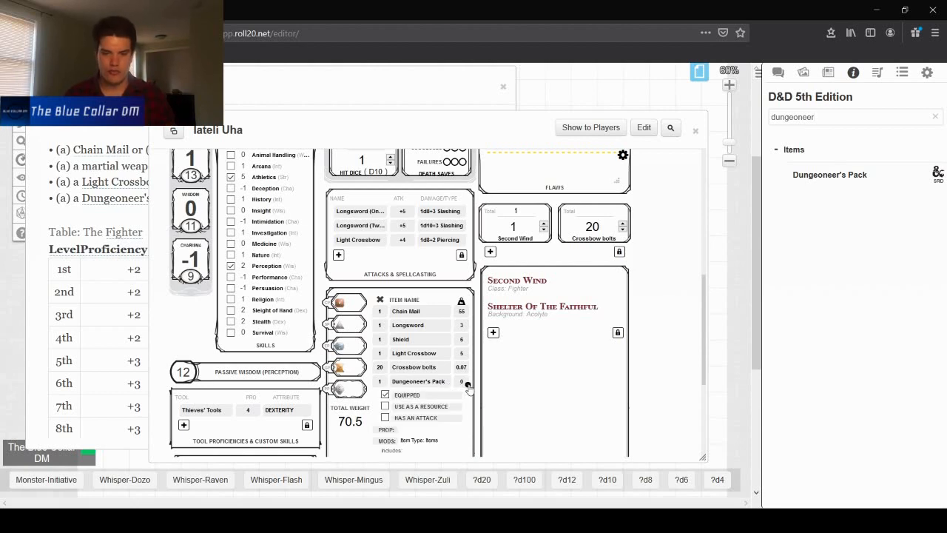
scroll(462, 323, "down", 3)
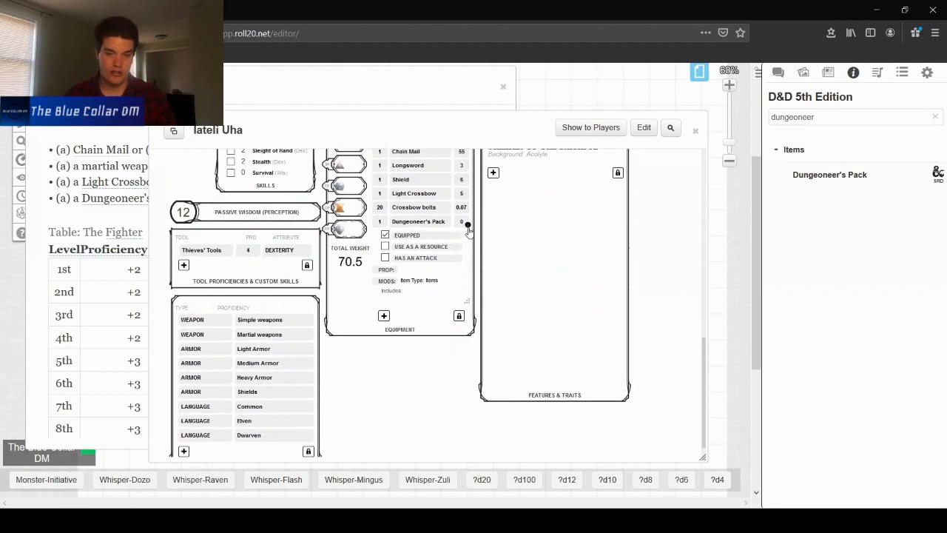
left_click(468, 225)
- Open the Dungeoneer's Pack compendium entry and review its contents
left_click(832, 178)
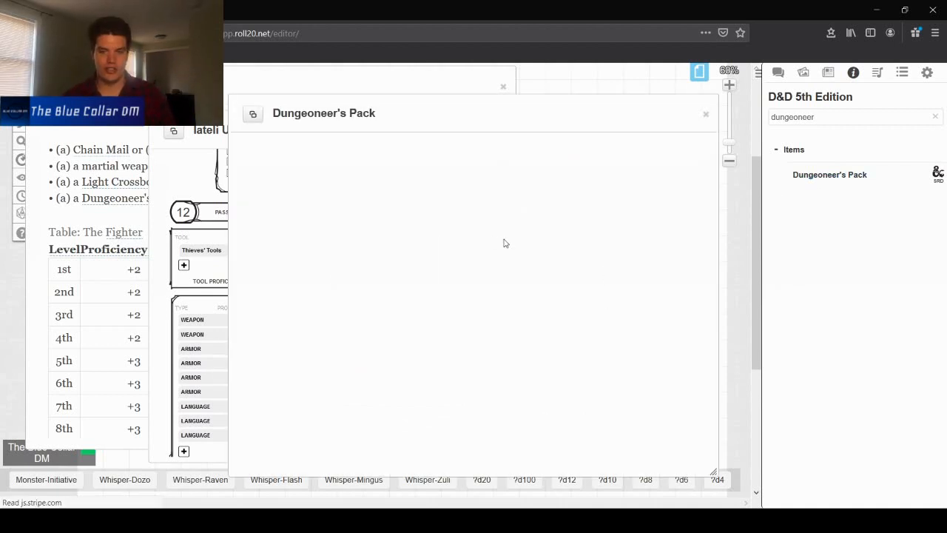
scroll(503, 244, "down", 4)
scroll(355, 275, "down", 3)
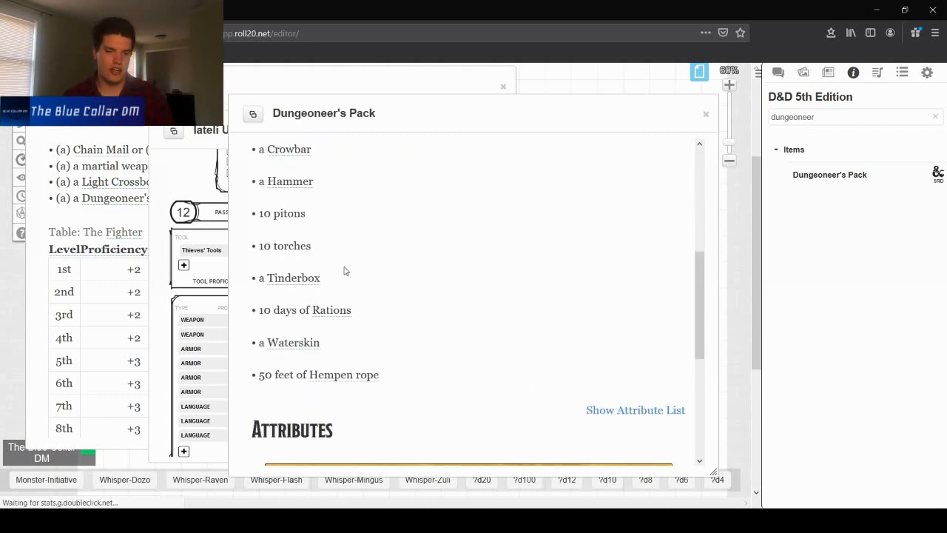
scroll(342, 266, "up", 1)
scroll(280, 314, "down", 1)
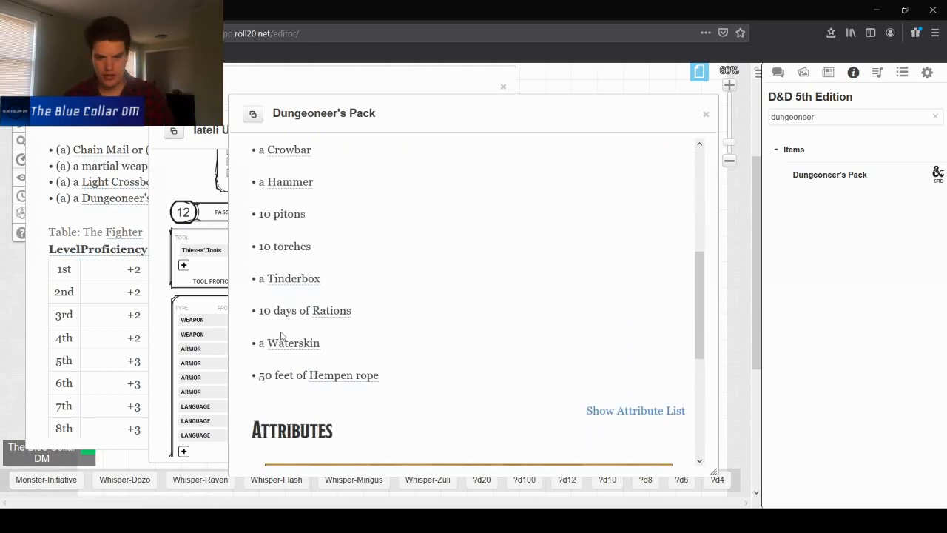
left_click(706, 114)
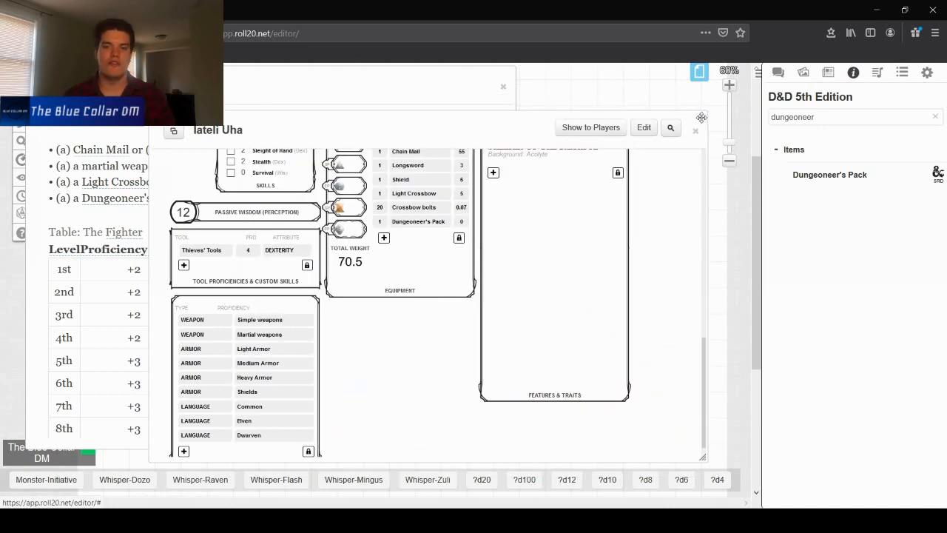
- Close the Fighter class page and open the Acolyte background page to review its equipment
scroll(444, 293, "up", 2)
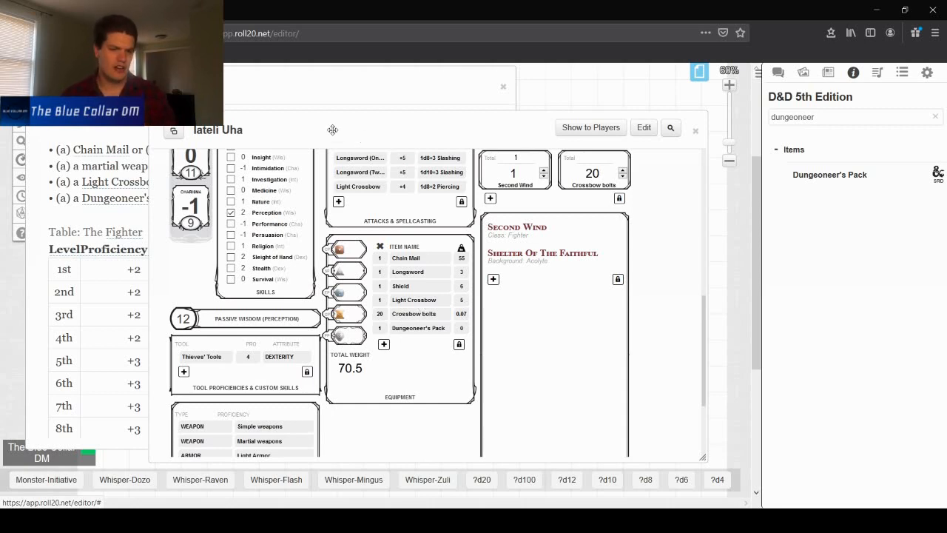
left_click(303, 77)
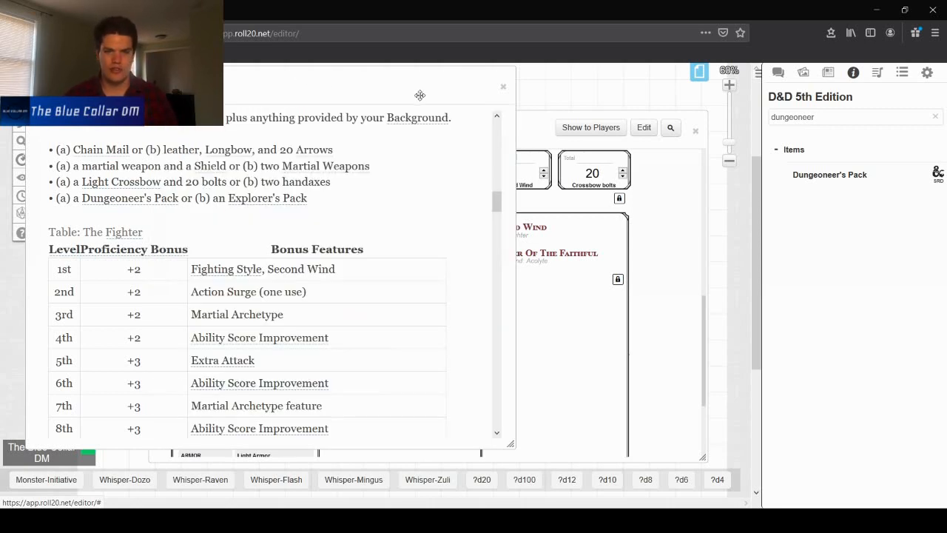
left_click(509, 87)
left_click(296, 92)
scroll(352, 148, "down", 3)
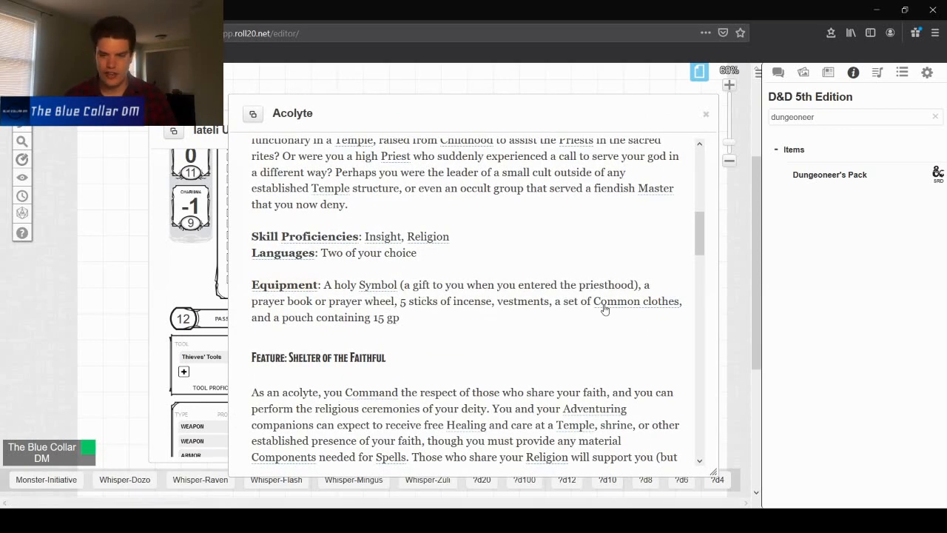
left_click(172, 281)
scroll(222, 288, "down", 2)
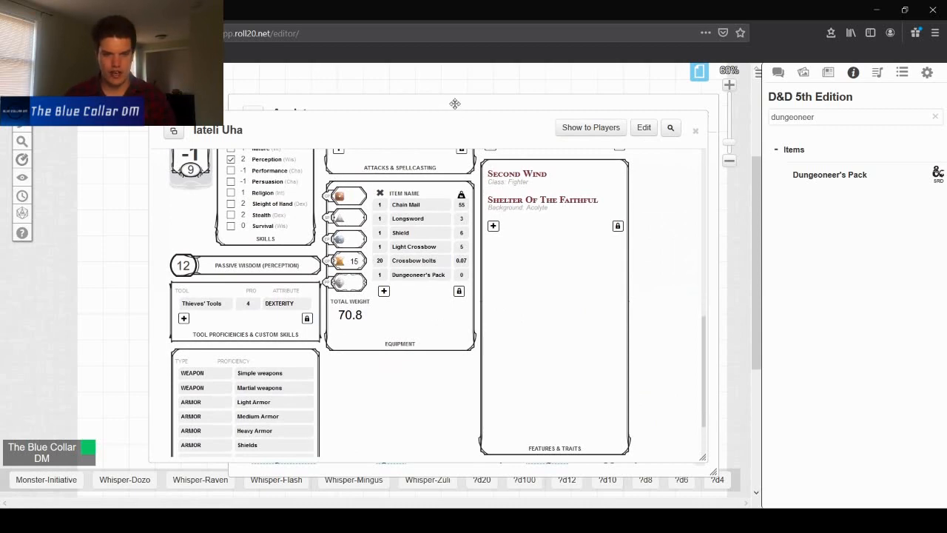
left_click(455, 104)
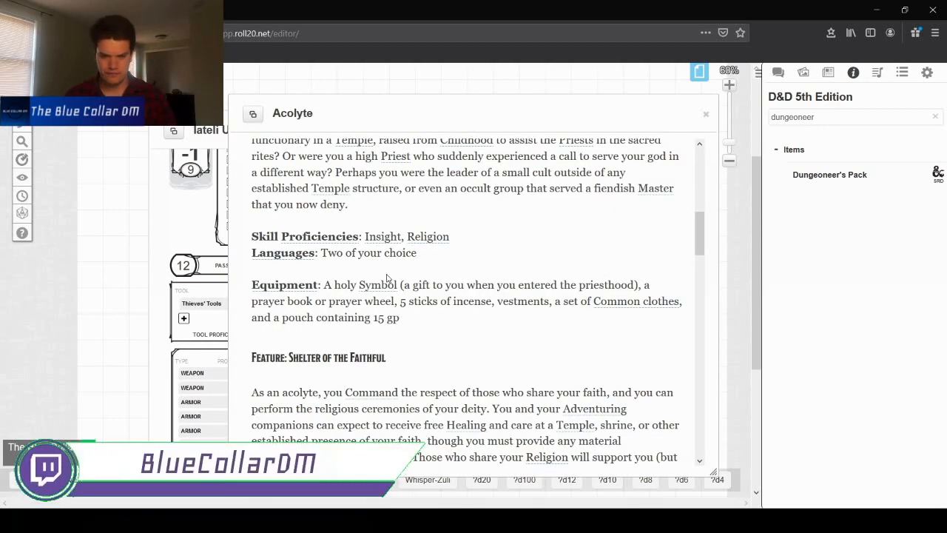
- Search the compendium for symbol and add a Holy Symbol entry to the equipment list
left_click_drag(820, 119, 676, 113)
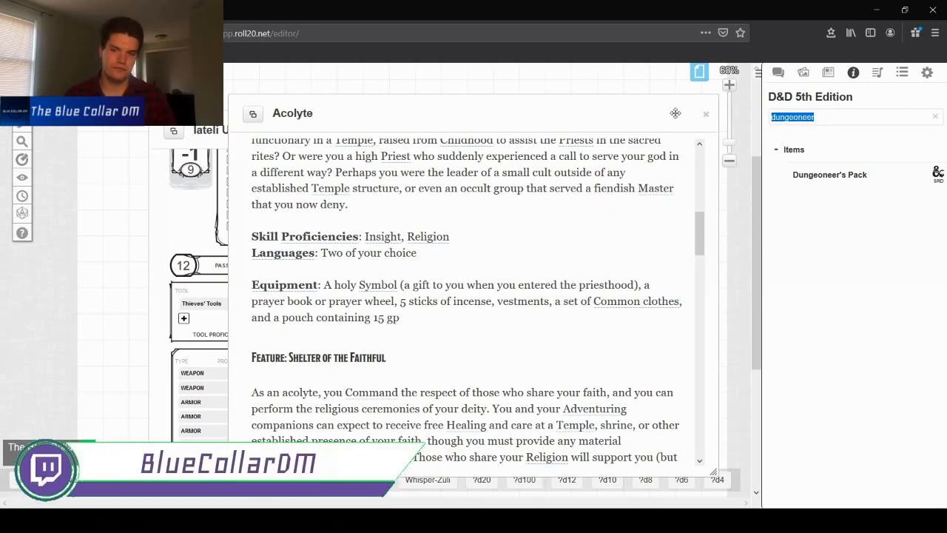
type("symbol")
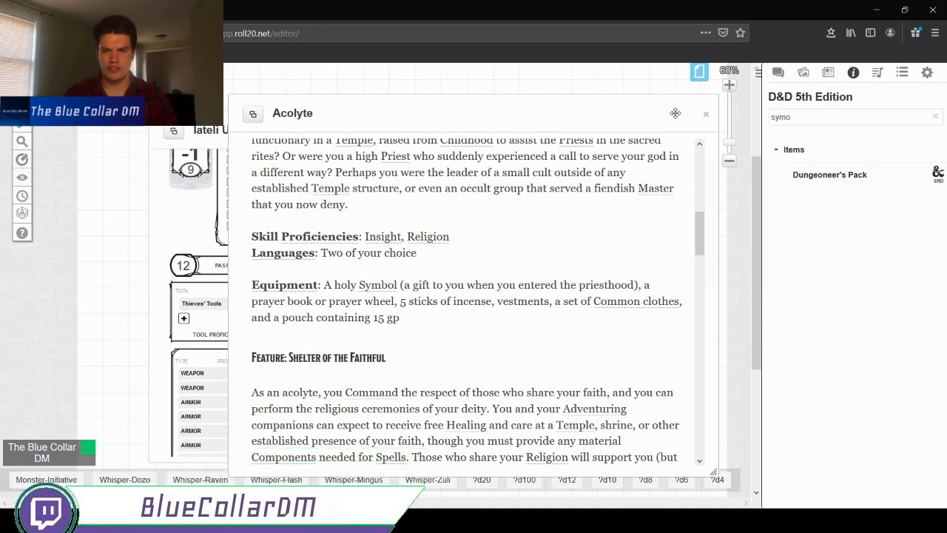
key("Return")
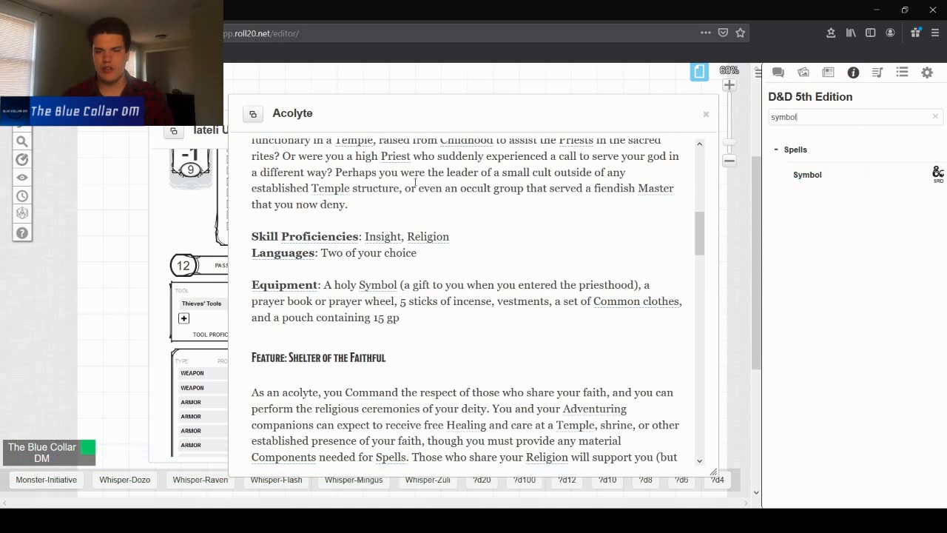
left_click(207, 156)
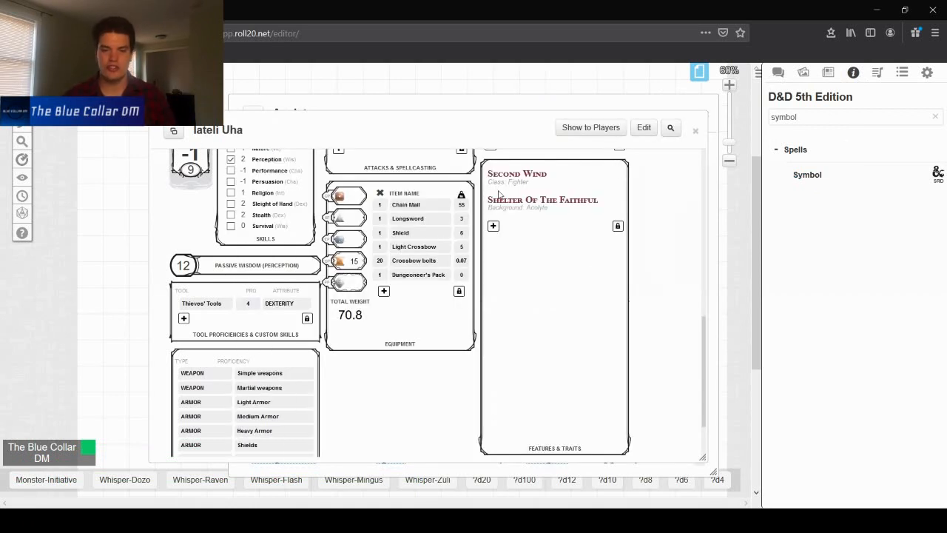
left_click(384, 292)
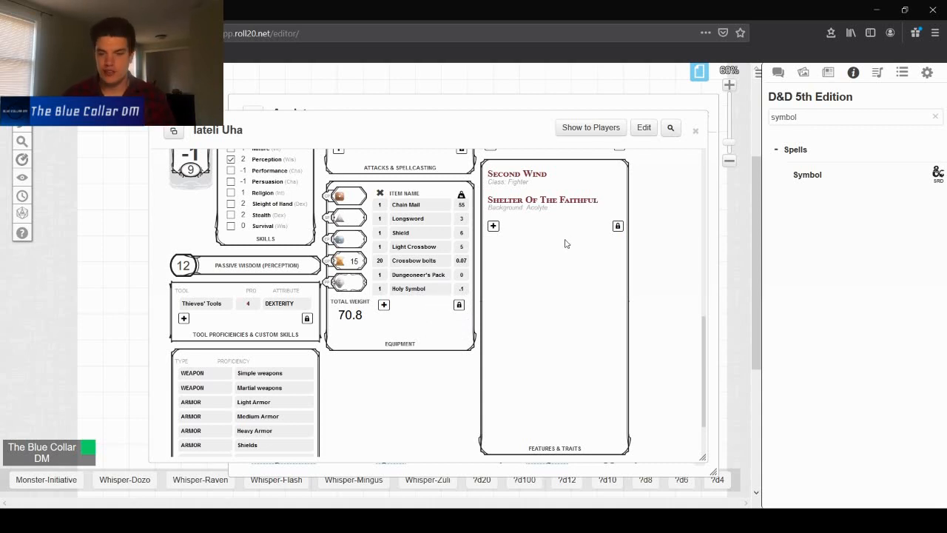
left_click(459, 305)
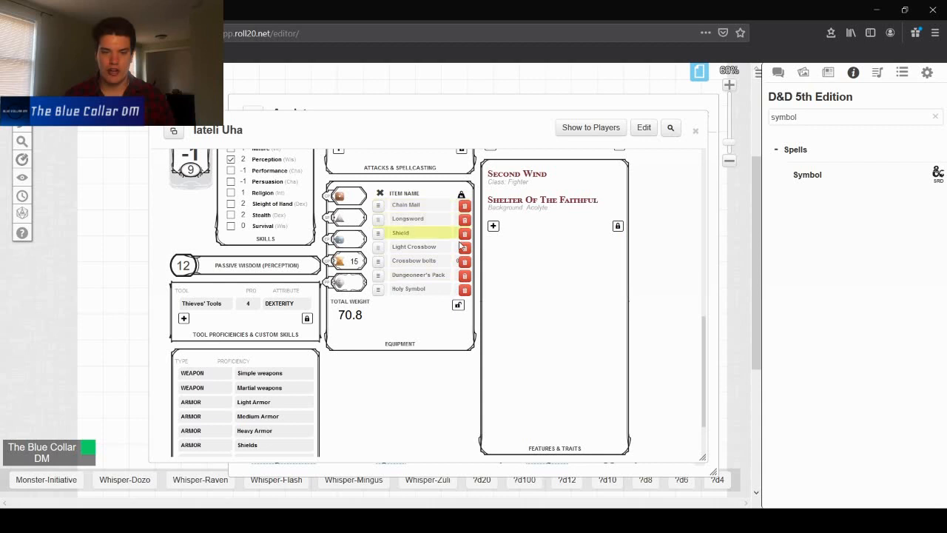
left_click(459, 305)
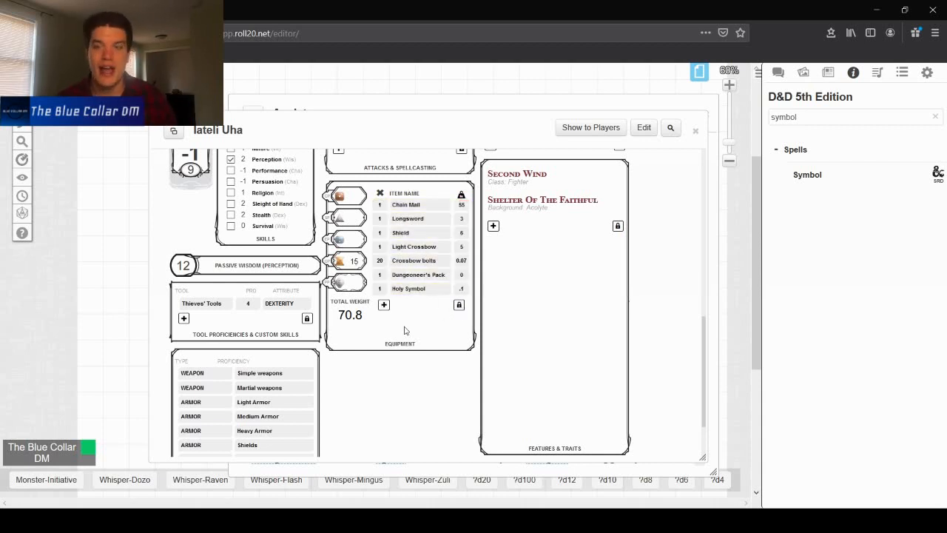
- Add a Prayer Book entry to the character's equipment
left_click(317, 103)
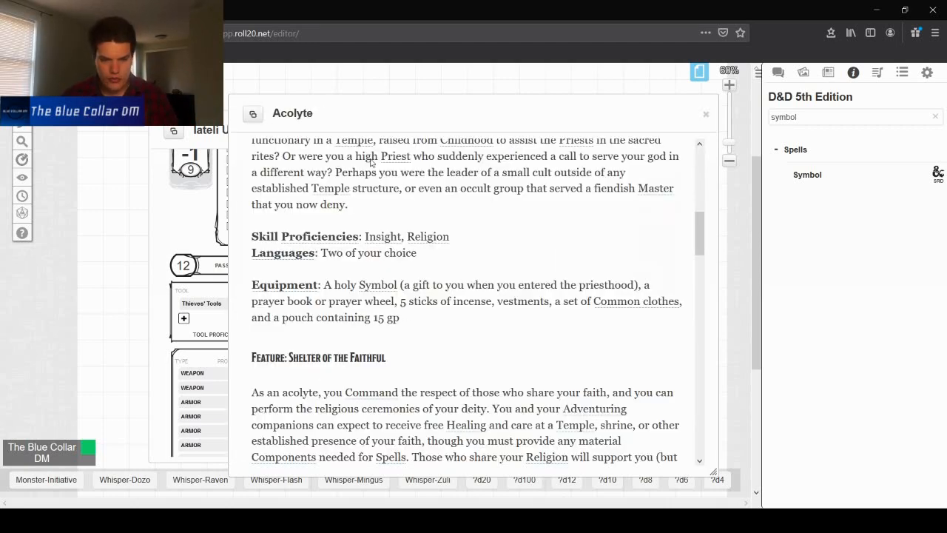
left_click(214, 131)
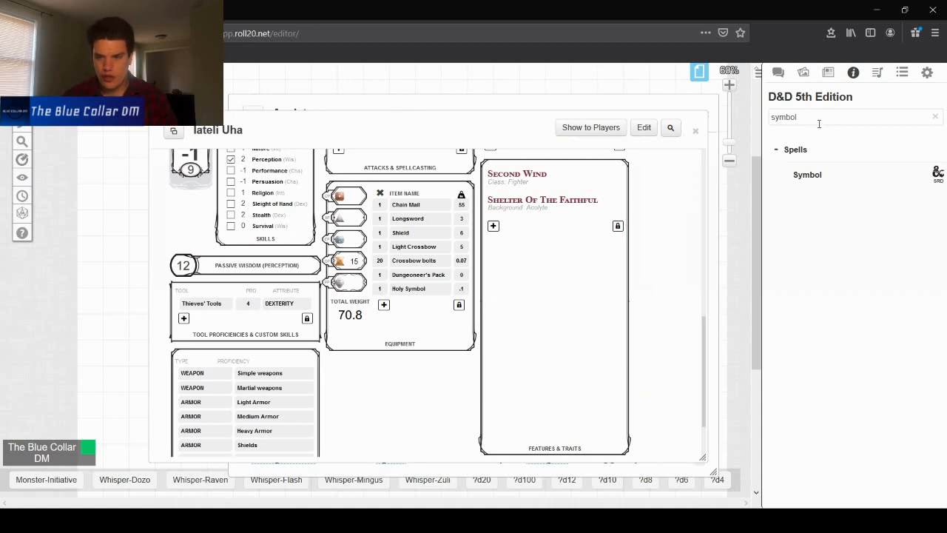
left_click(383, 304)
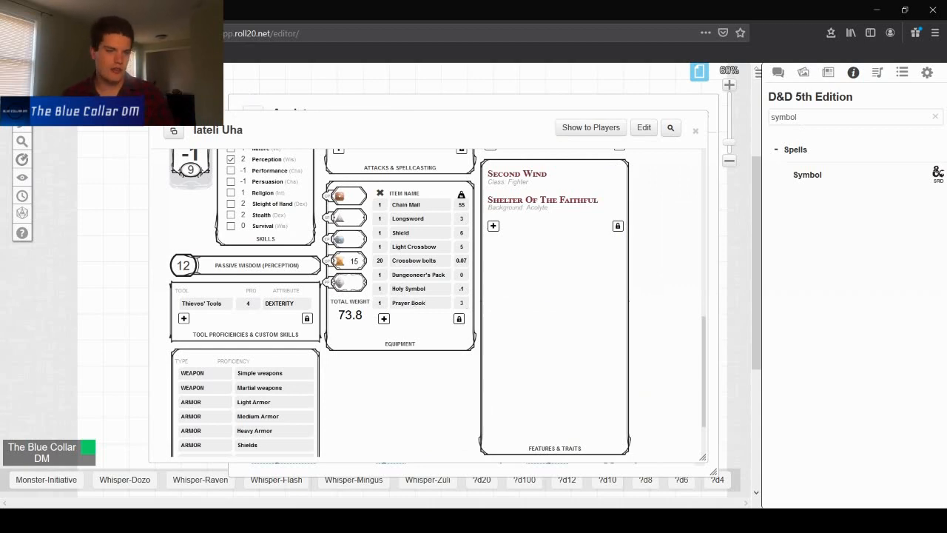
- Search the compendium for incense and add 5 Incense to the equipment list
left_click(299, 105)
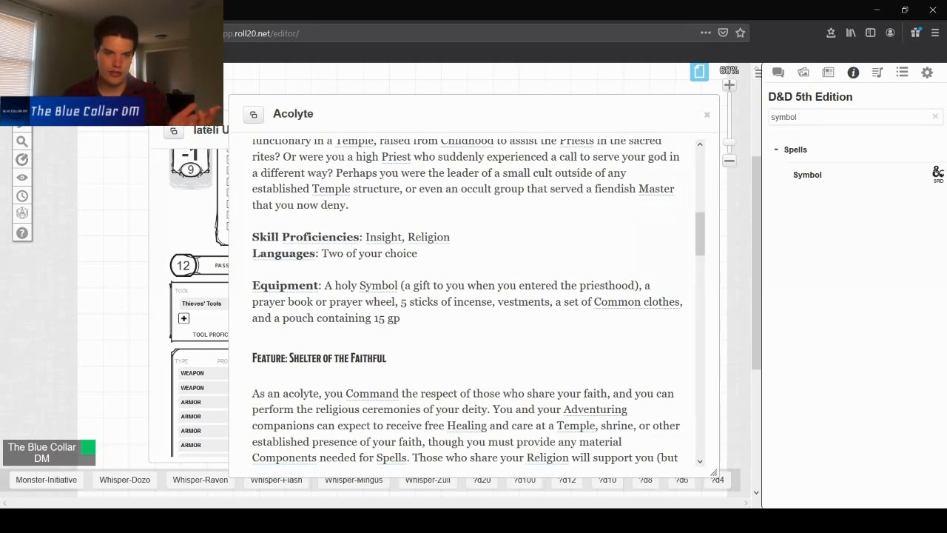
left_click(213, 131)
left_click_drag(825, 116, 709, 112)
type("incense")
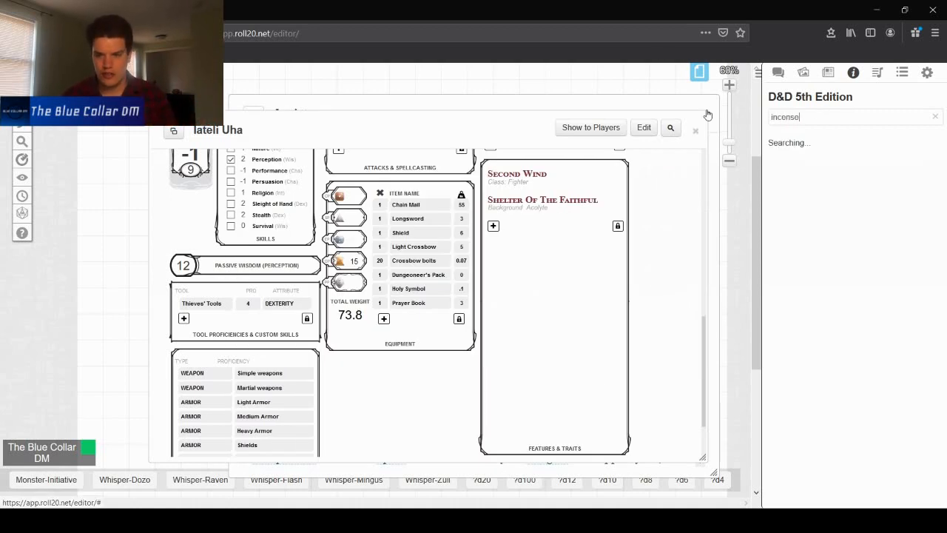
left_click(383, 319)
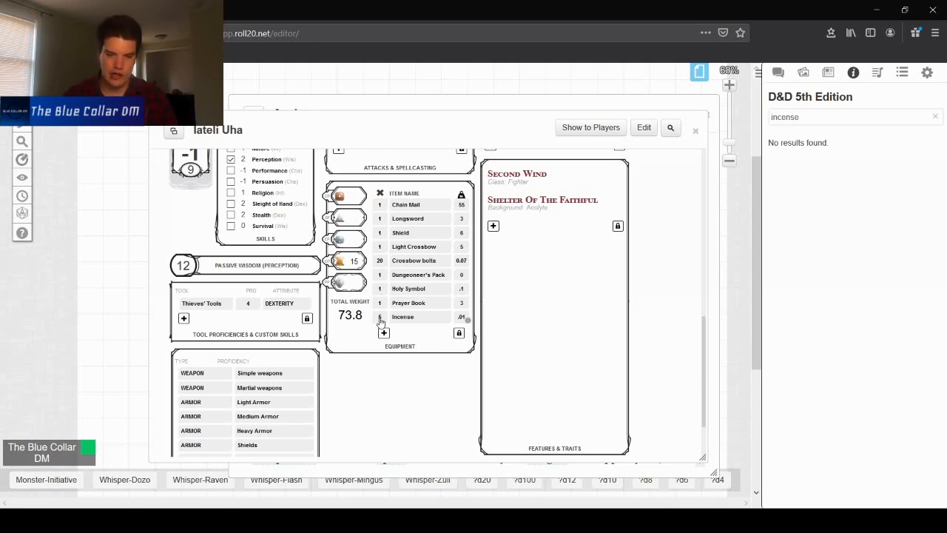
- Check the Acolyte equipment list and add a Vestments entry to the character's equipment
left_click(273, 100)
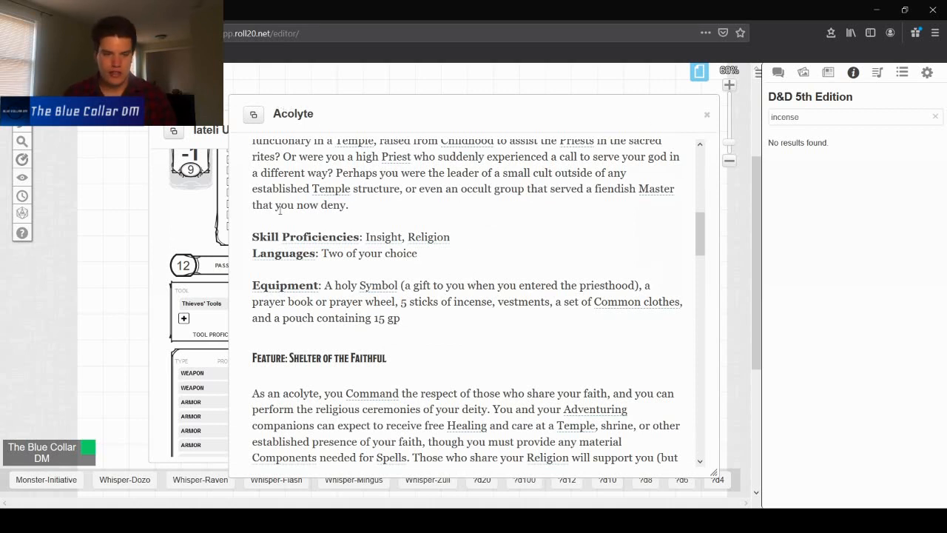
left_click(178, 228)
double_click(803, 117)
type("vestment")
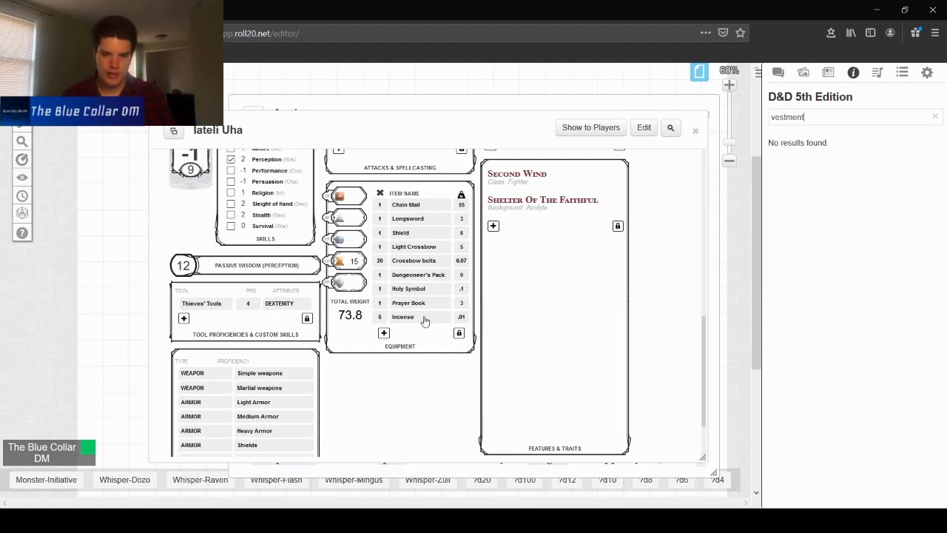
left_click(383, 334)
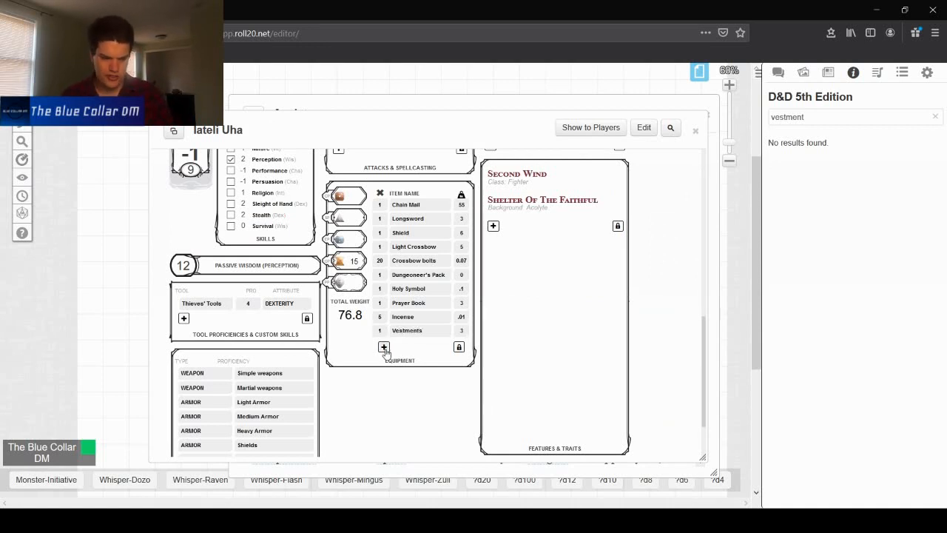
- Search the compendium for clothes and add Common clothes to the equipment list
left_click(384, 346)
double_click(848, 116)
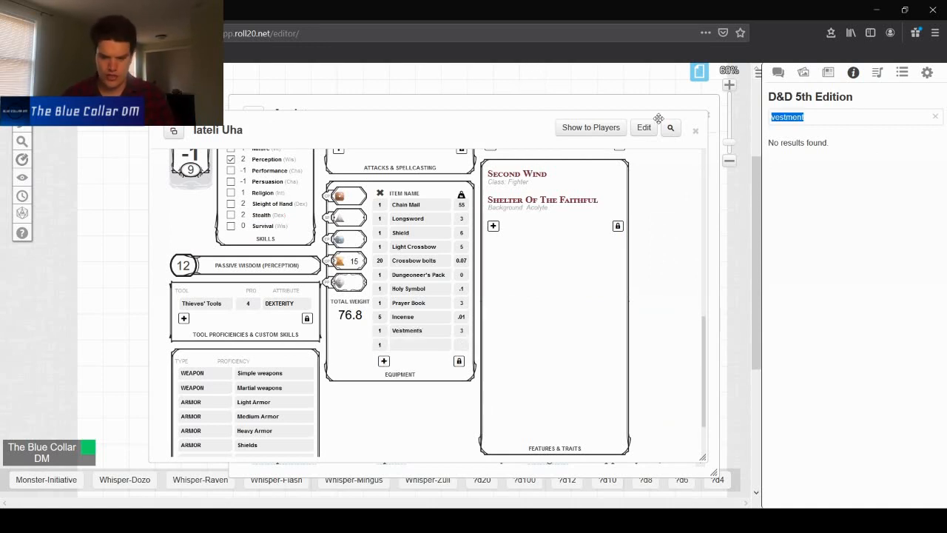
key("BackSpace")
type("clothes")
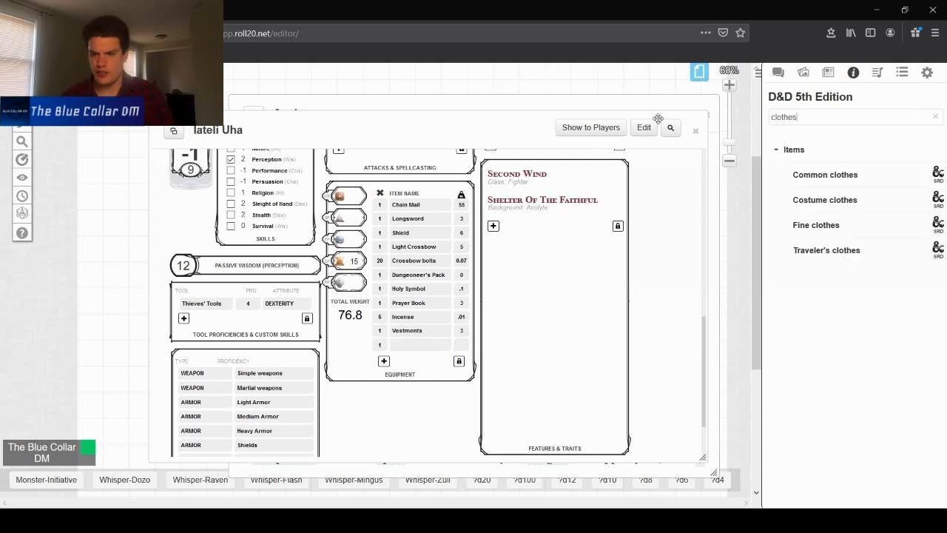
left_click_drag(856, 178, 390, 362)
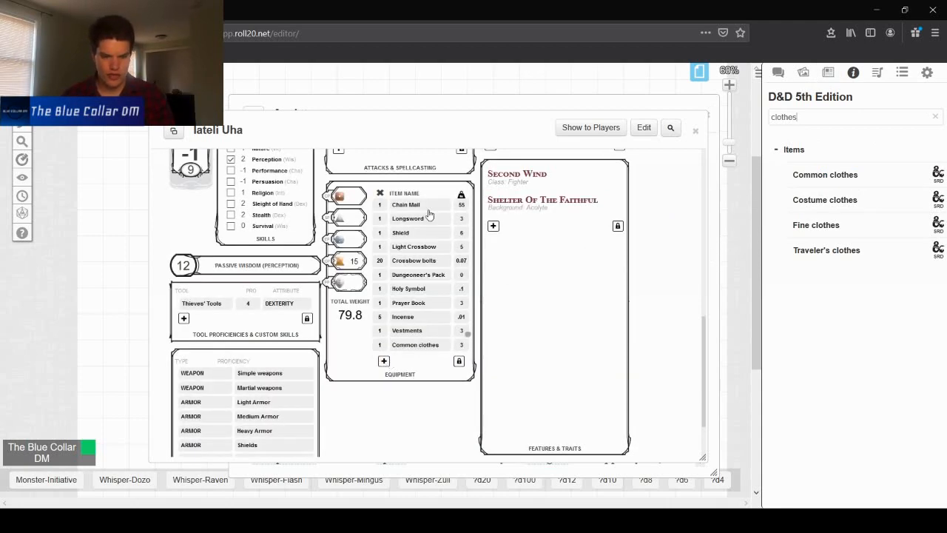
- Close the Acolyte background page and review the completed character sheet
left_click(452, 100)
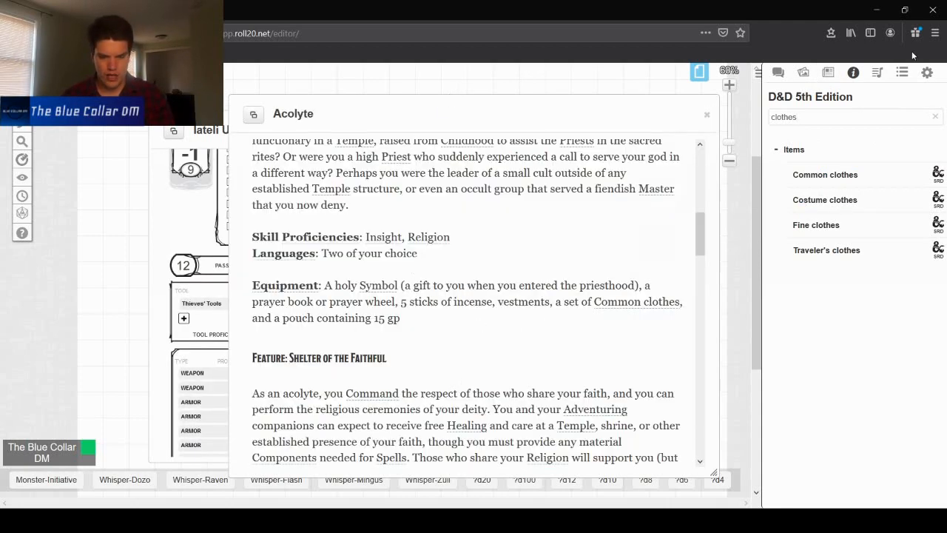
left_click(708, 114)
scroll(462, 278, "down", 2)
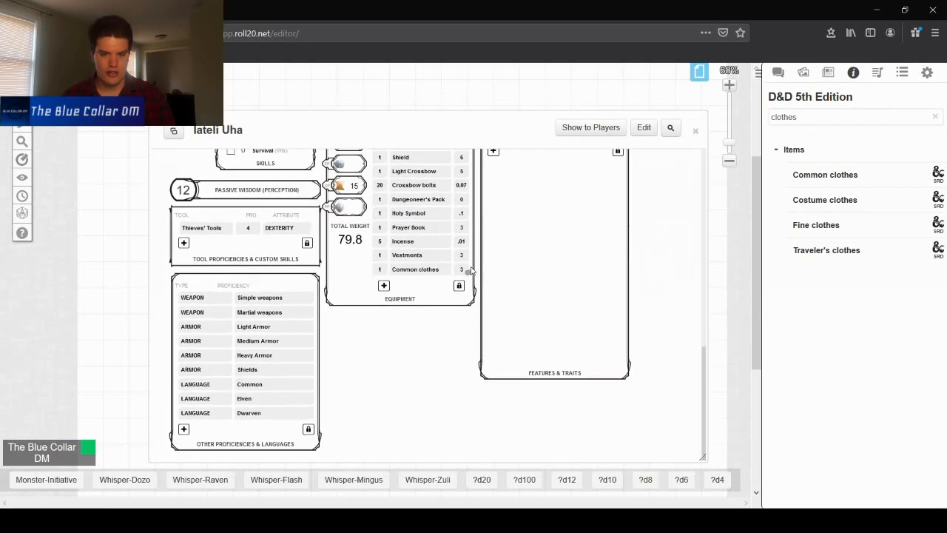
scroll(468, 272, "up", 3)
left_click_drag(439, 136, 405, 89)
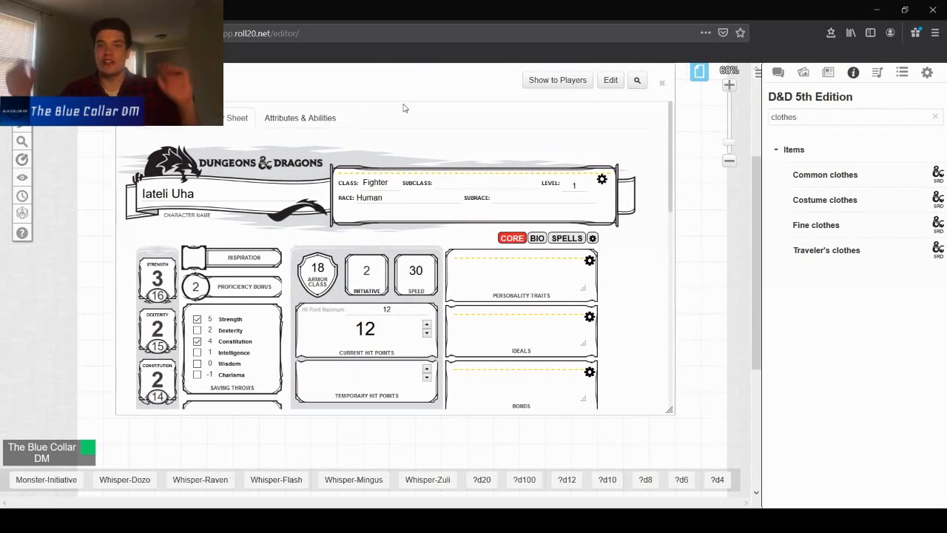
scroll(447, 178, "down", 5)
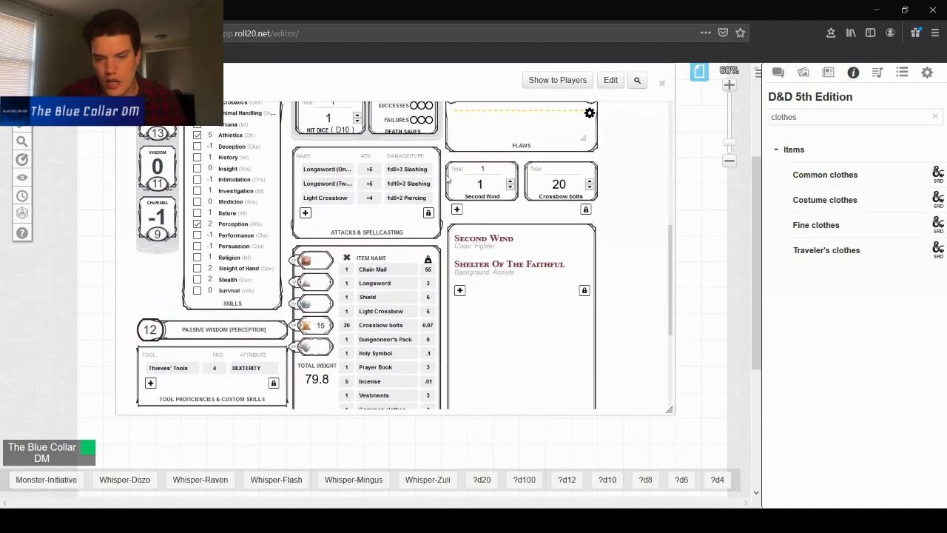
scroll(447, 178, "up", 5)
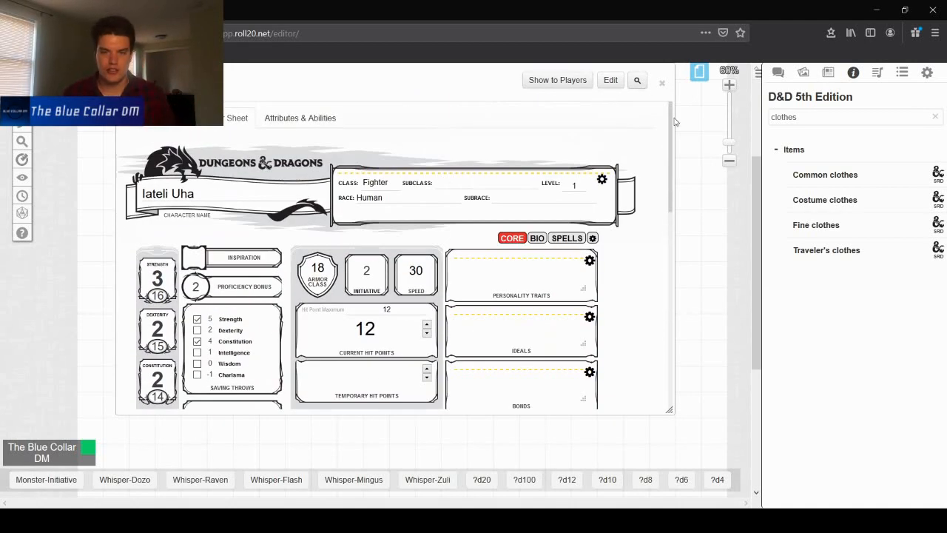
left_click_drag(758, 194, 760, 180)
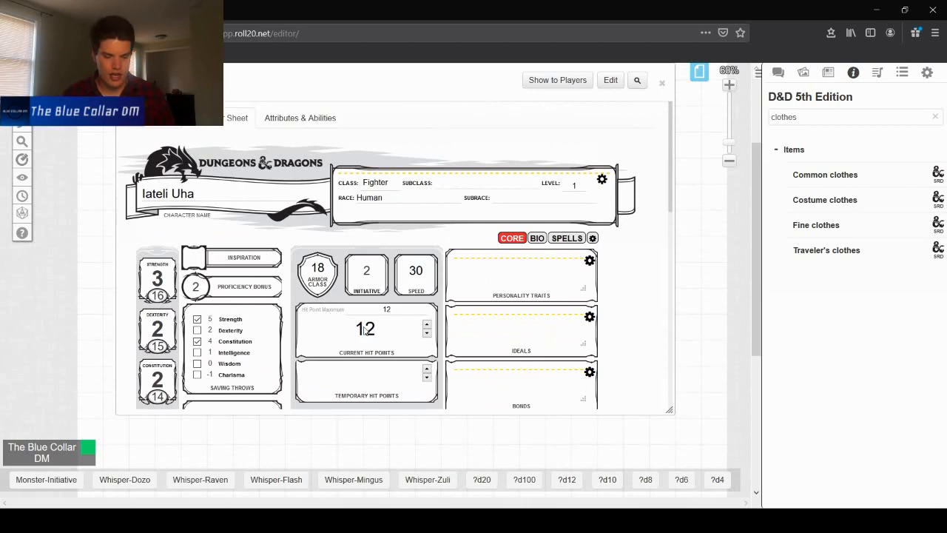
left_click_drag(463, 81, 456, 102)
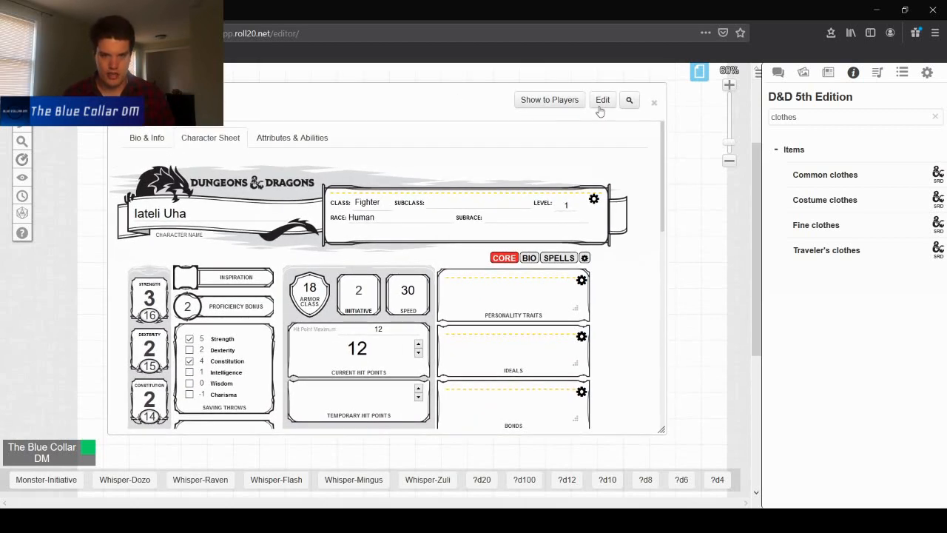
- Upload a human fighter image as the character's avatar and save the changes
left_click(603, 102)
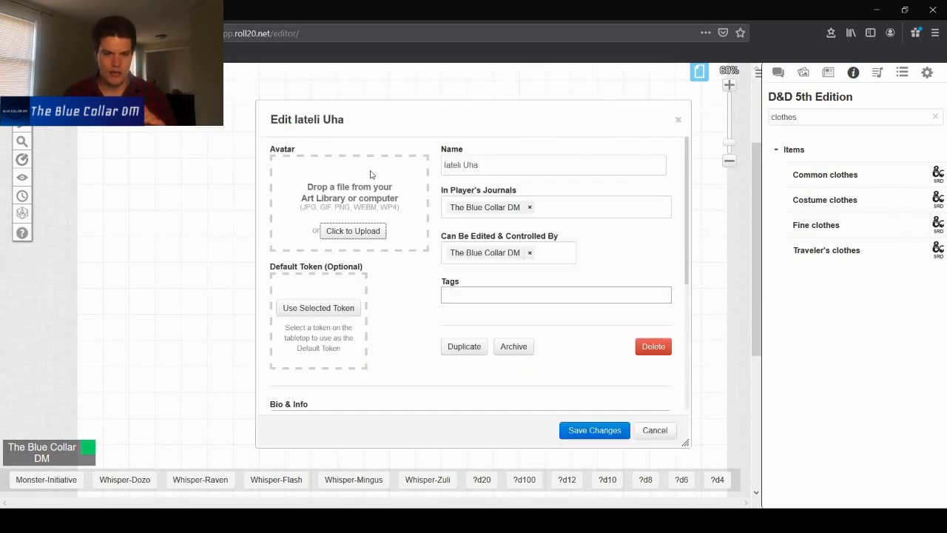
left_click(351, 232)
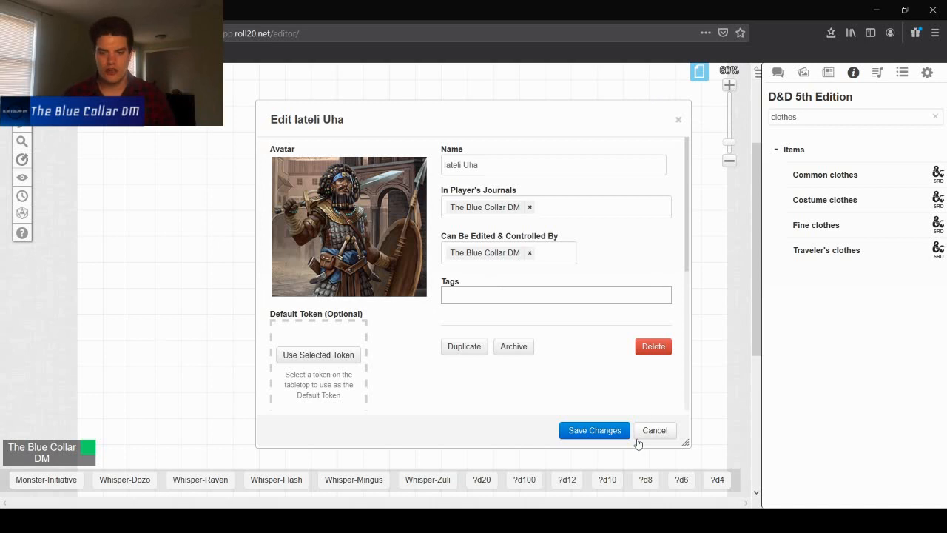
left_click(601, 432)
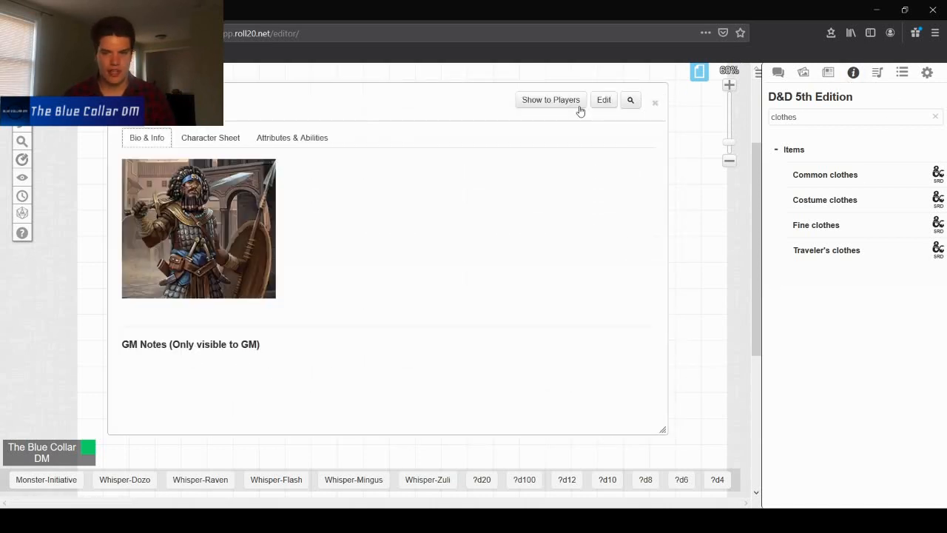
- Close the sheet and place the character on the tabletop as a token from the journal
left_click(655, 103)
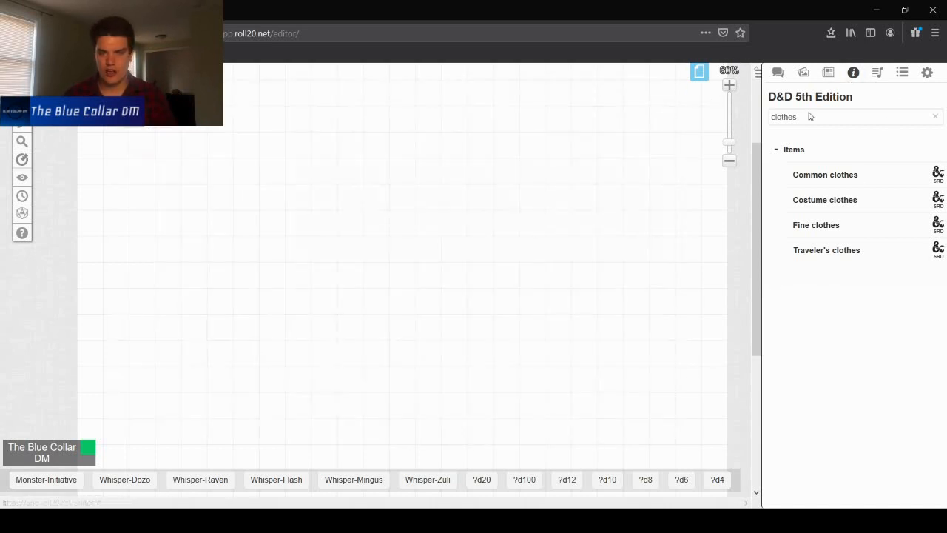
left_click(807, 75)
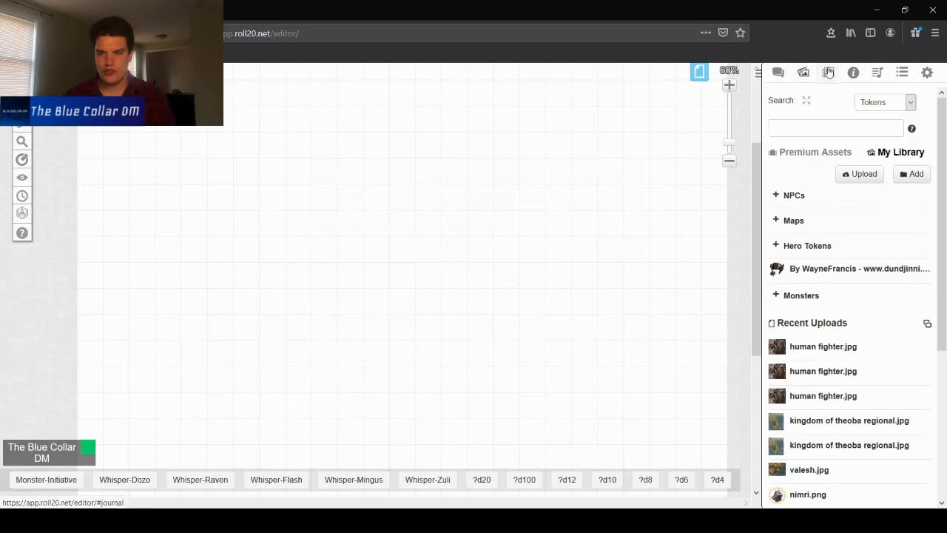
left_click(828, 73)
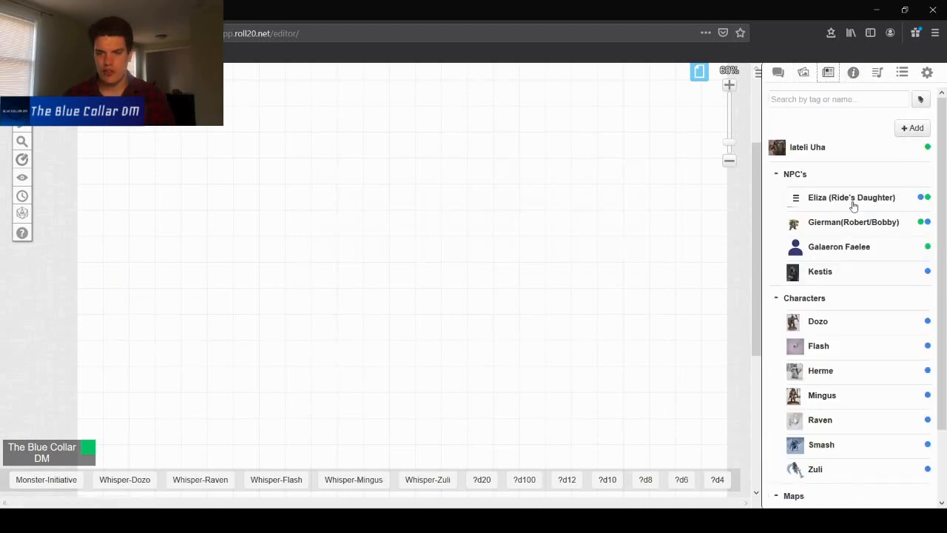
left_click_drag(808, 148, 400, 198)
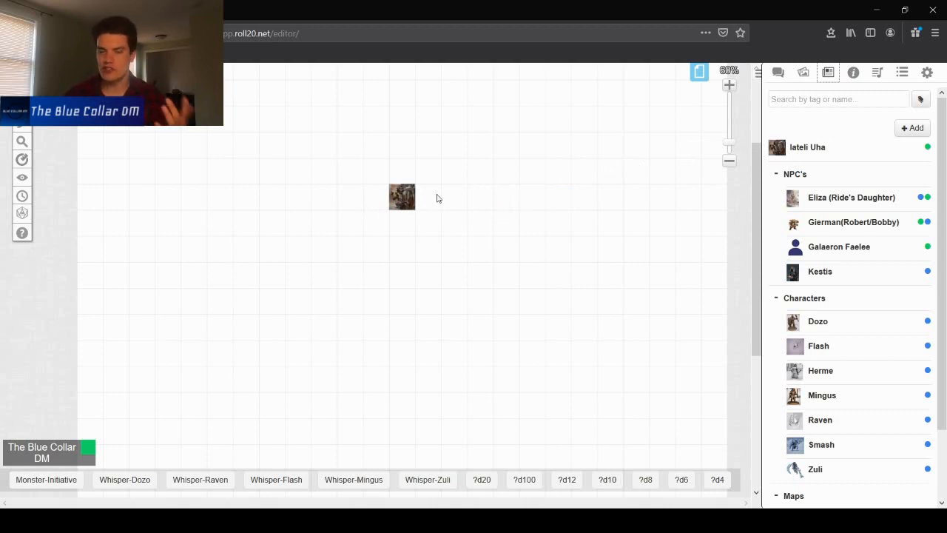
- Set the placed token as the character's default token and save the character
left_click(406, 196)
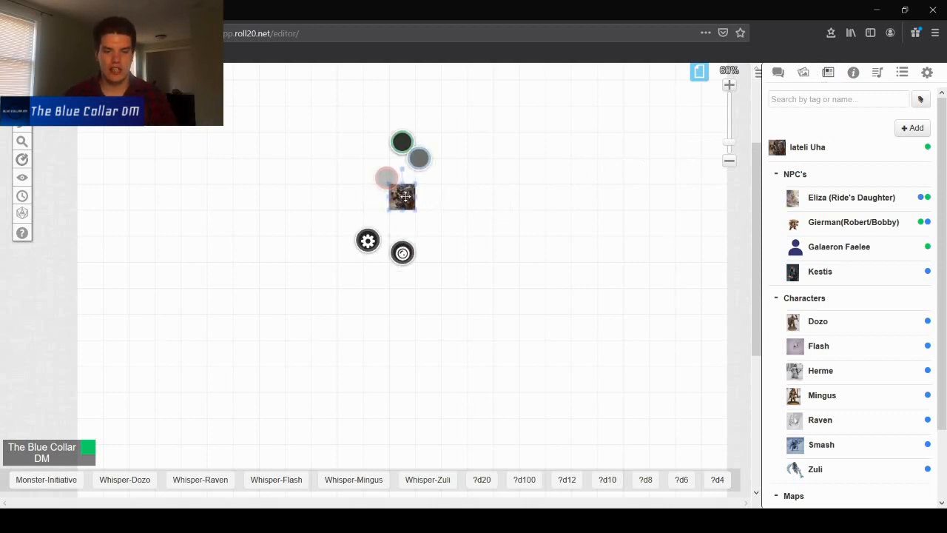
left_click(806, 148)
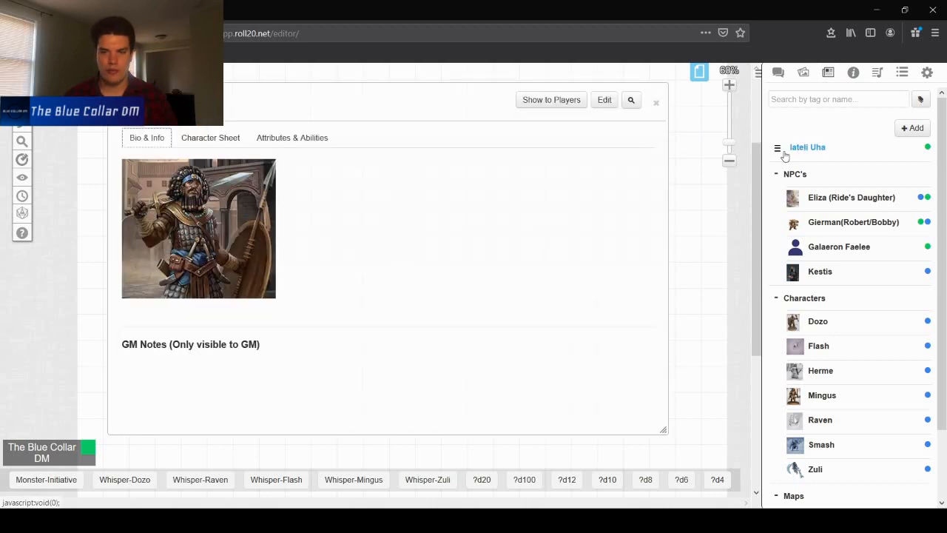
left_click(600, 100)
left_click_drag(451, 111, 639, 108)
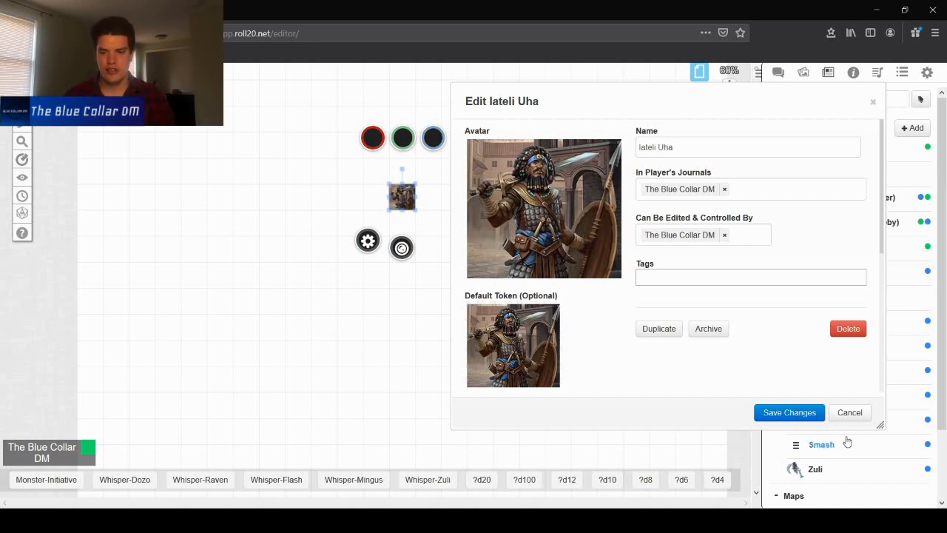
left_click(803, 418)
left_click(802, 419)
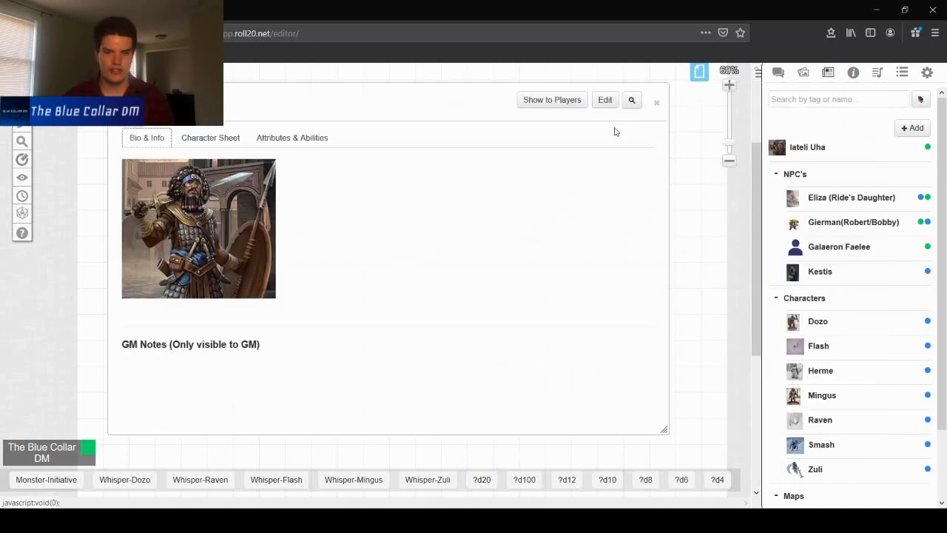
left_click(658, 104)
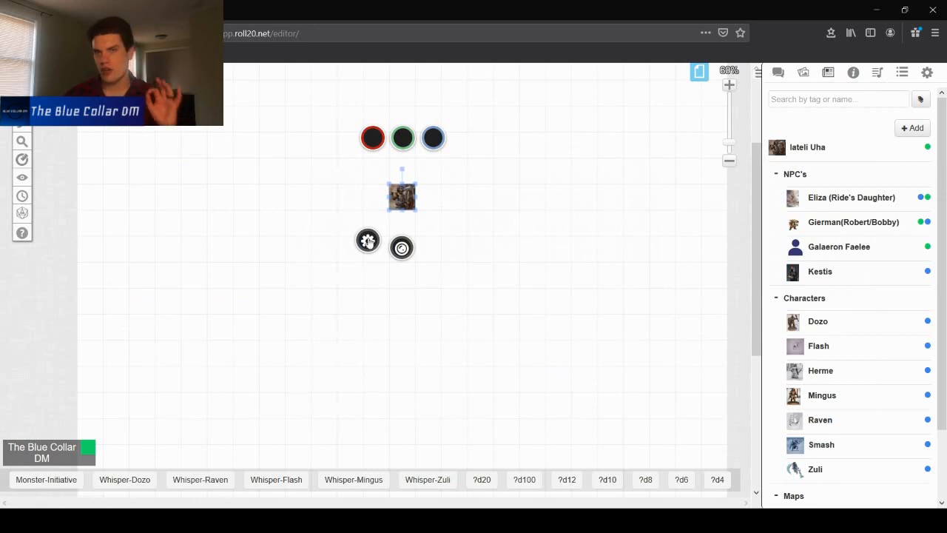
- Enable the nameplate on the character's token and save
left_click(368, 241)
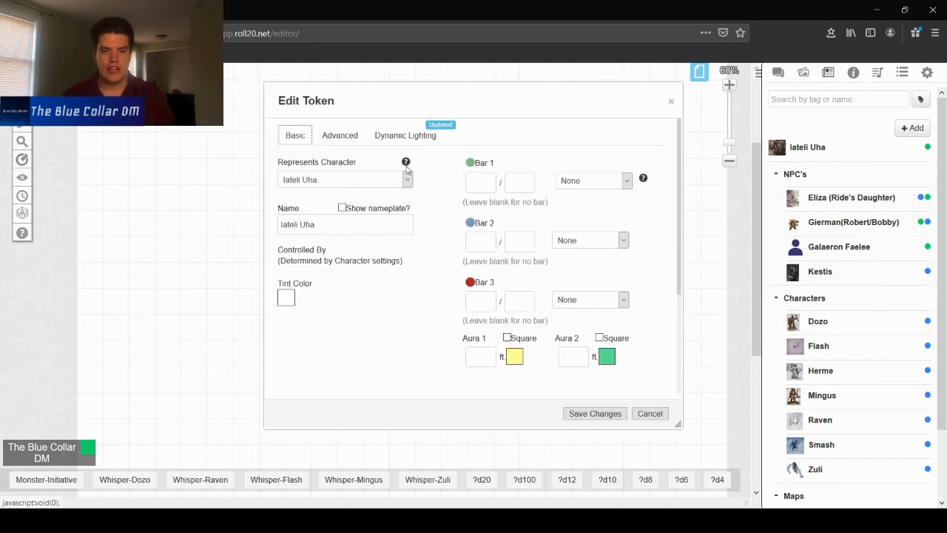
left_click(342, 208)
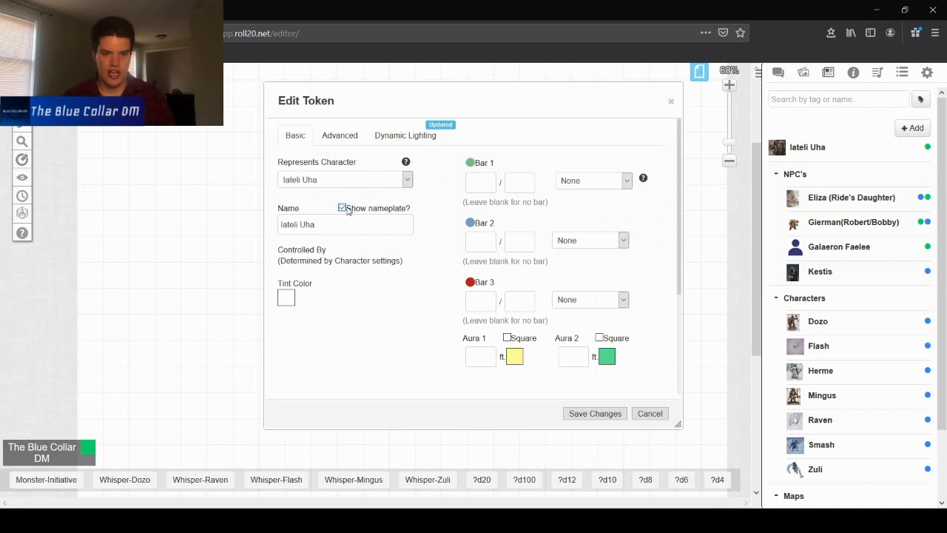
left_click(581, 413)
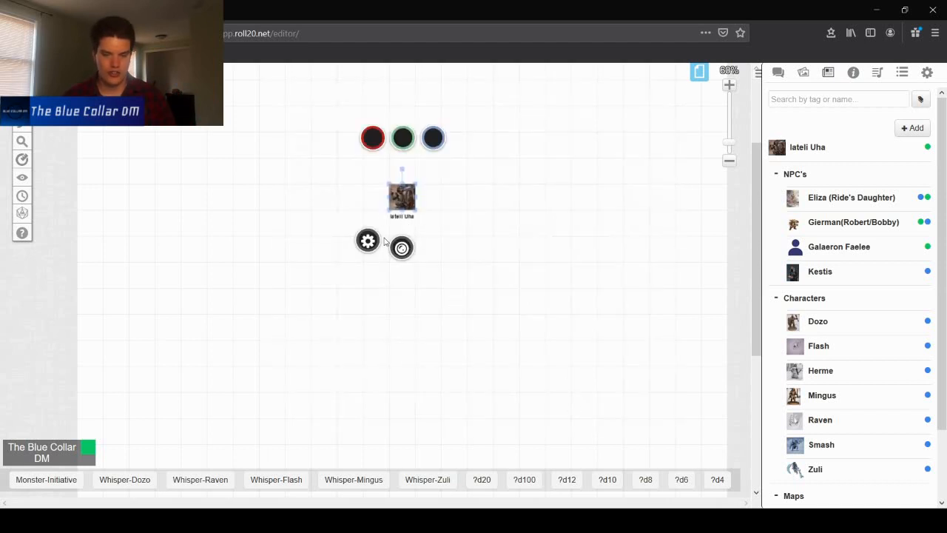
- Change which token bars players can see in the token's advanced permissions and save
left_click(369, 242)
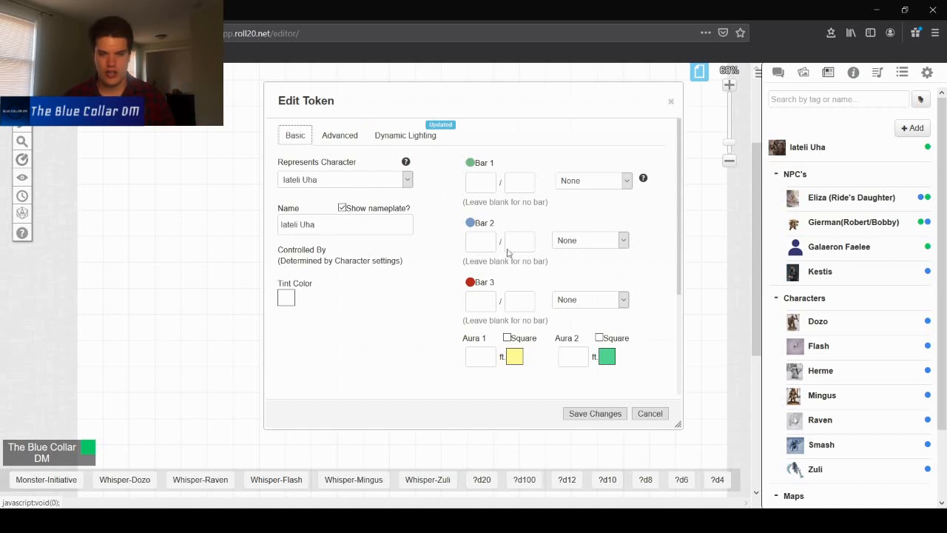
scroll(357, 183, "down", 3)
scroll(358, 183, "up", 3)
left_click(340, 135)
left_click(317, 206)
left_click(317, 248)
left_click(317, 293)
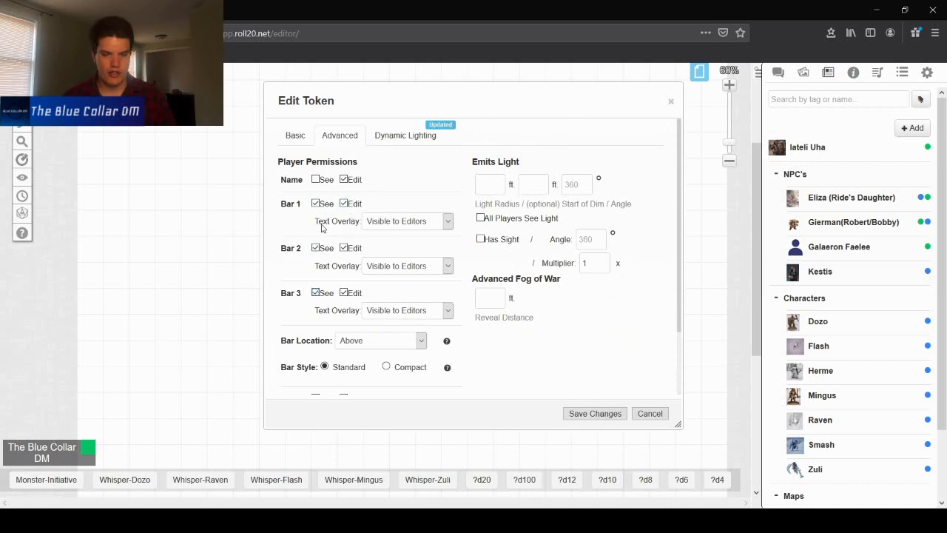
left_click(316, 249)
left_click(316, 293)
left_click(296, 135)
left_click(338, 135)
left_click(296, 137)
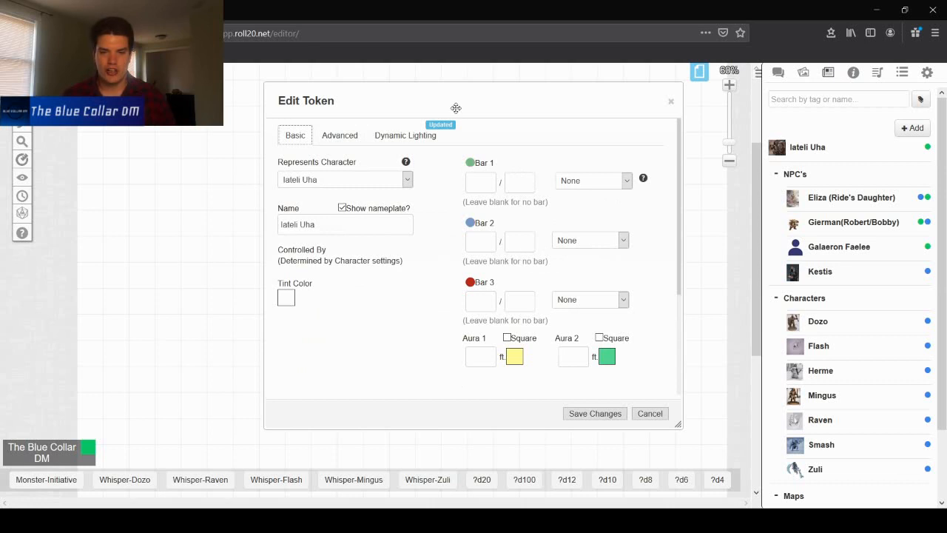
left_click(589, 409)
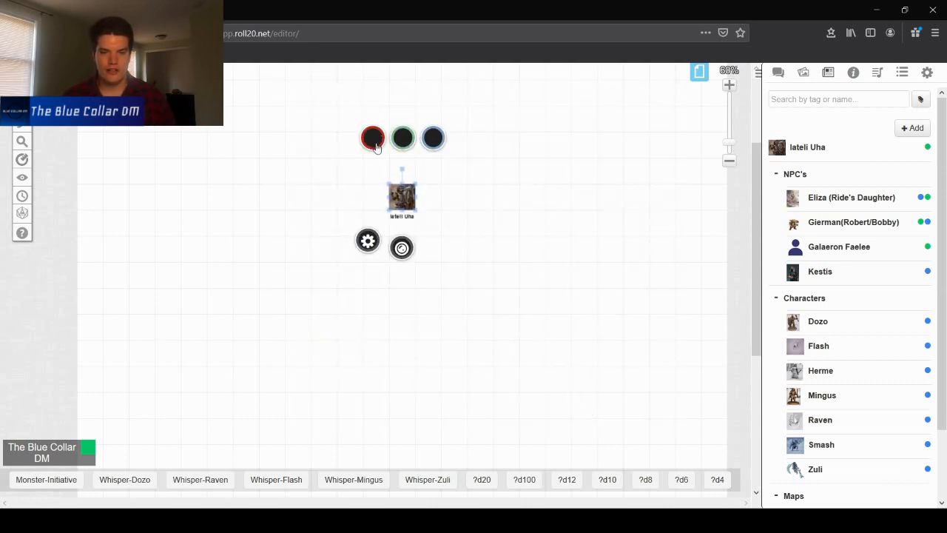
- Link the token's bar 1 to the speed attribute and save the token
left_click(369, 242)
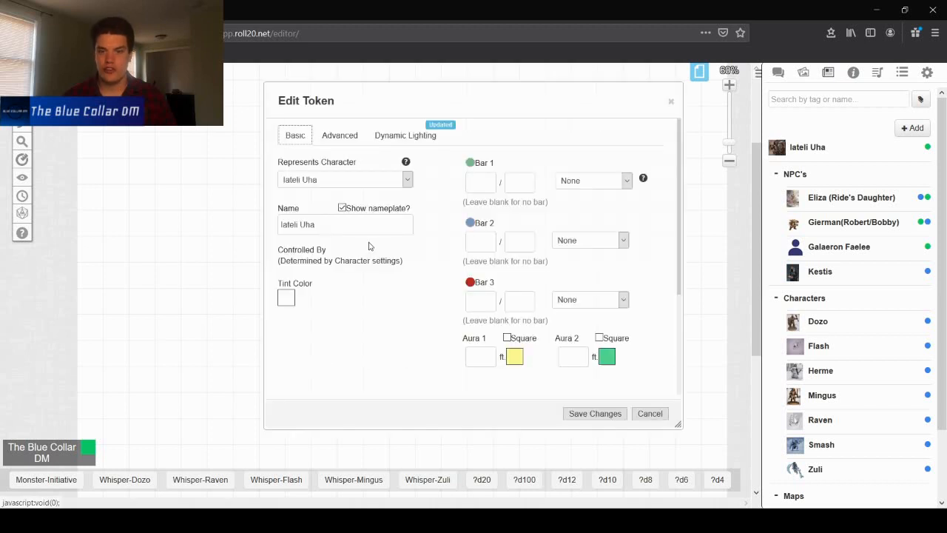
left_click(627, 180)
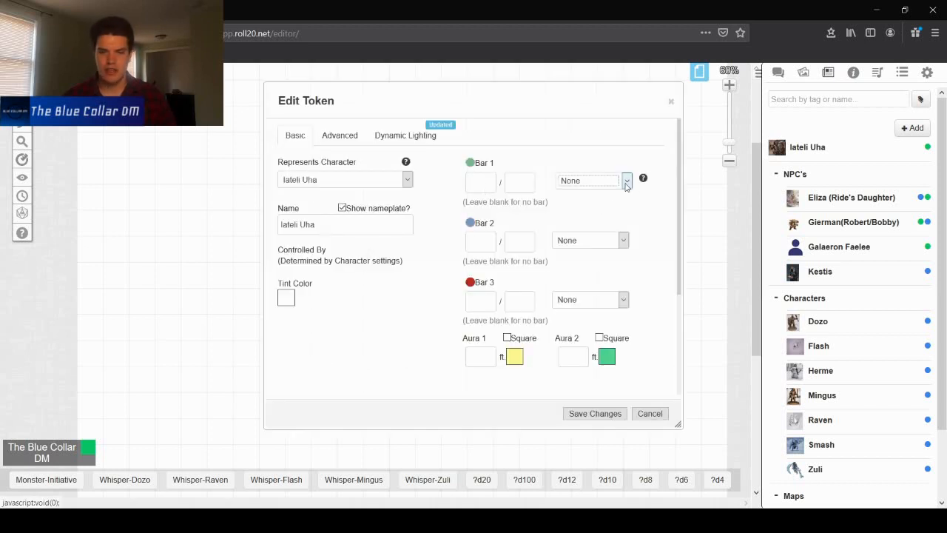
left_click(534, 153)
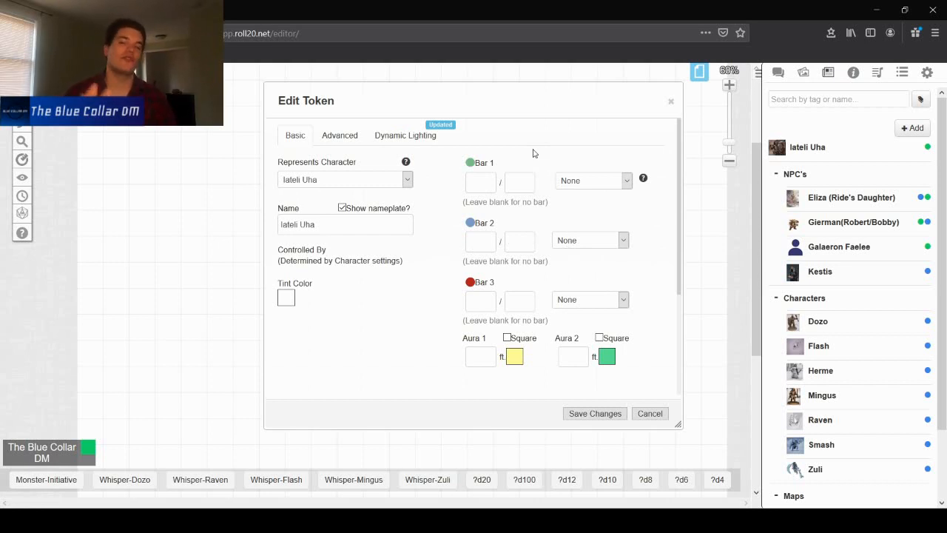
left_click(619, 183)
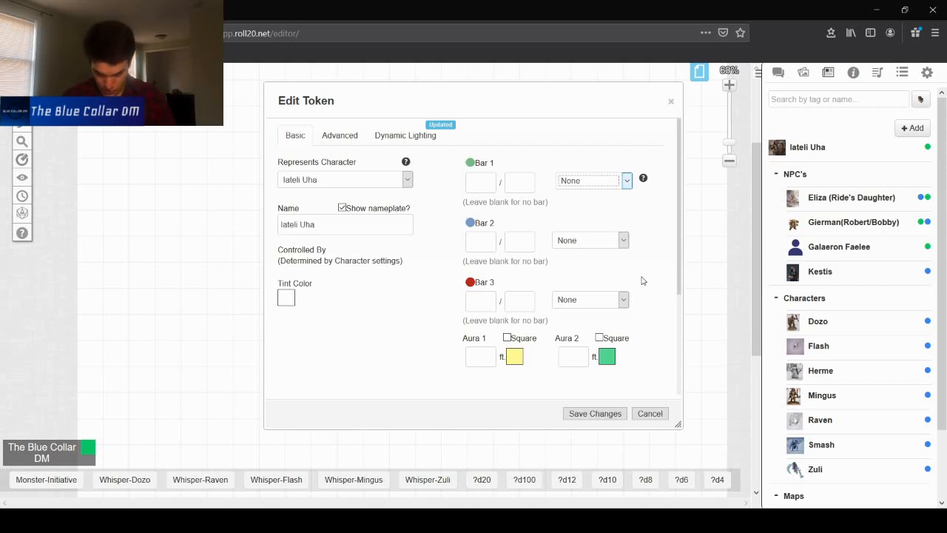
left_click(603, 288)
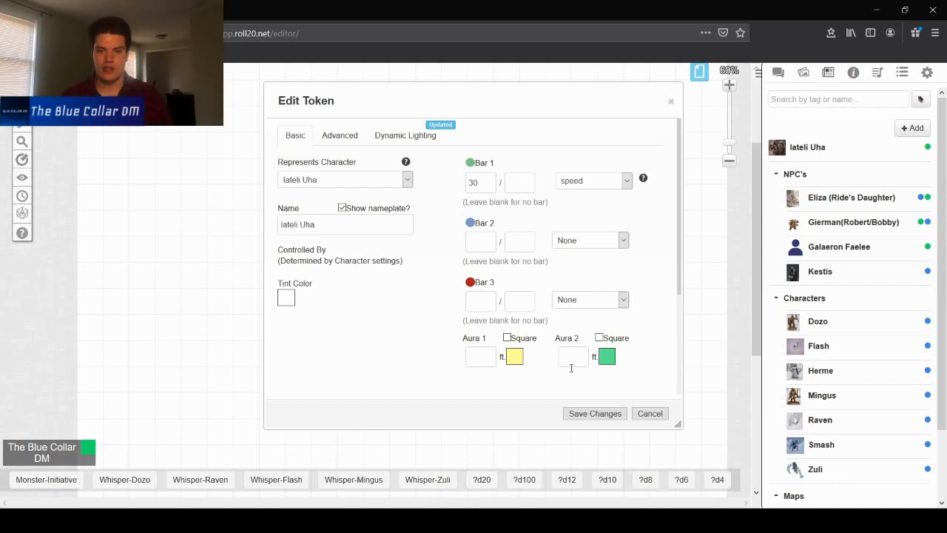
left_click(592, 413)
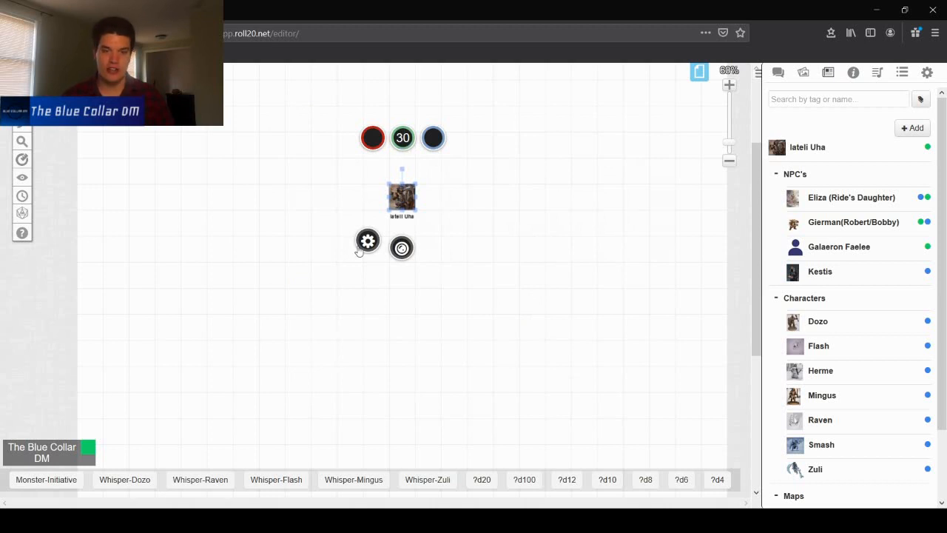
- Link the token's bar 2 to the ac attribute and save the token
left_click(360, 247)
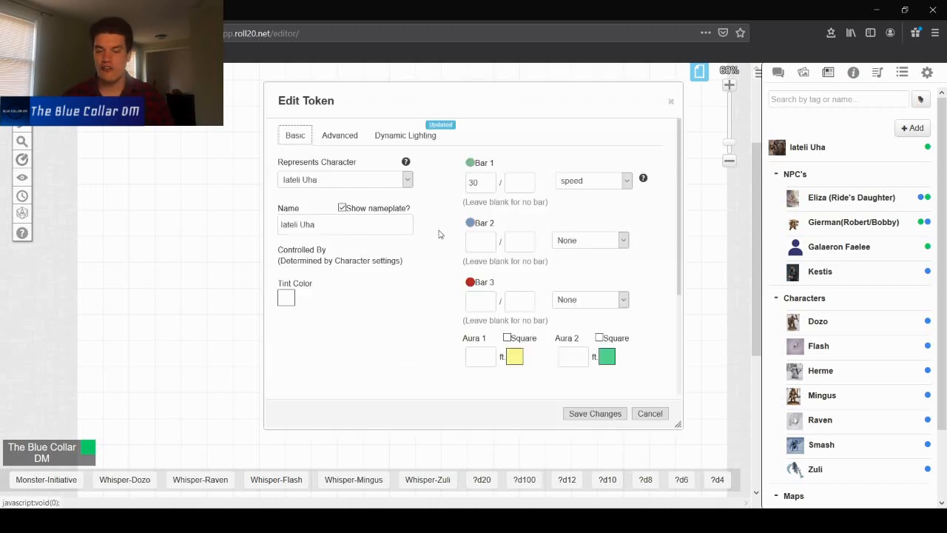
left_click(590, 240)
left_click(605, 273)
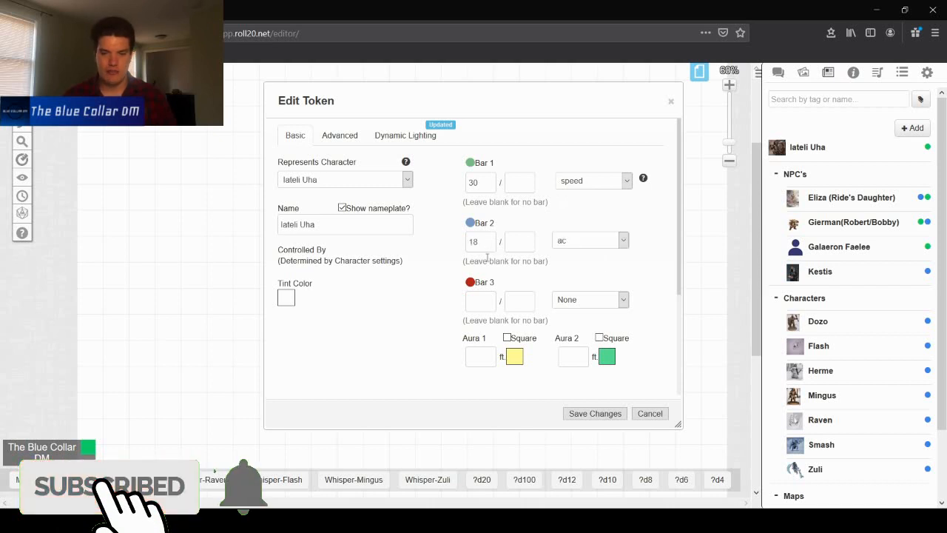
left_click(596, 413)
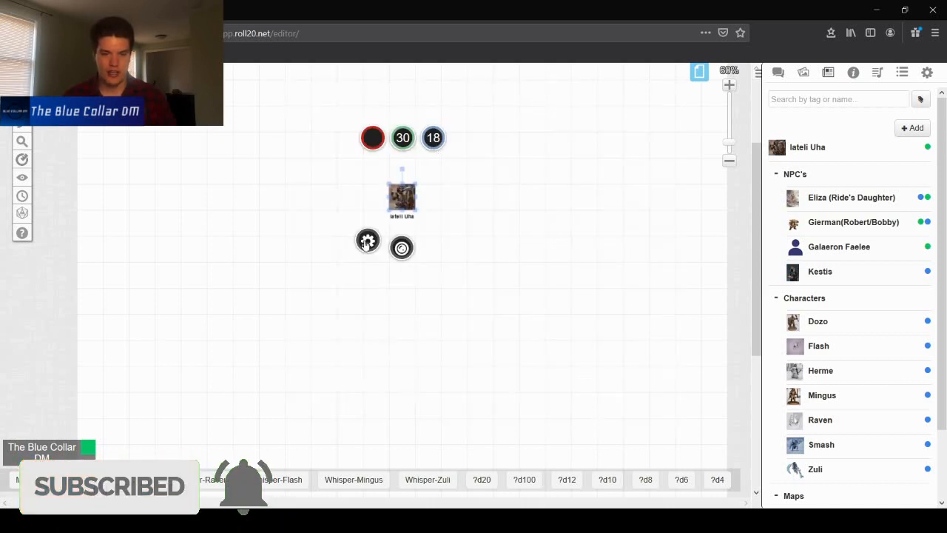
- Check the character sheet's stats, then link the token's bar 3 to the hp attribute and save
left_click(367, 244)
left_click(778, 152)
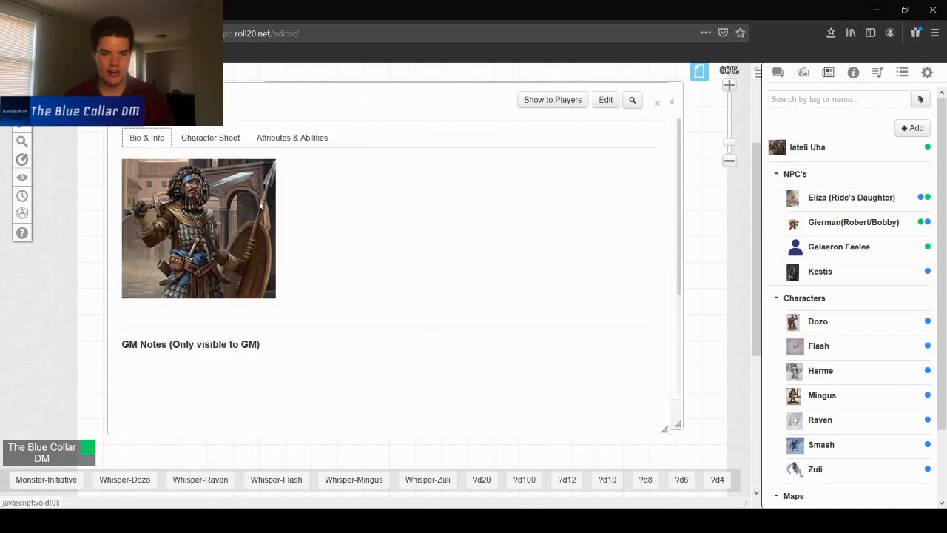
left_click(210, 137)
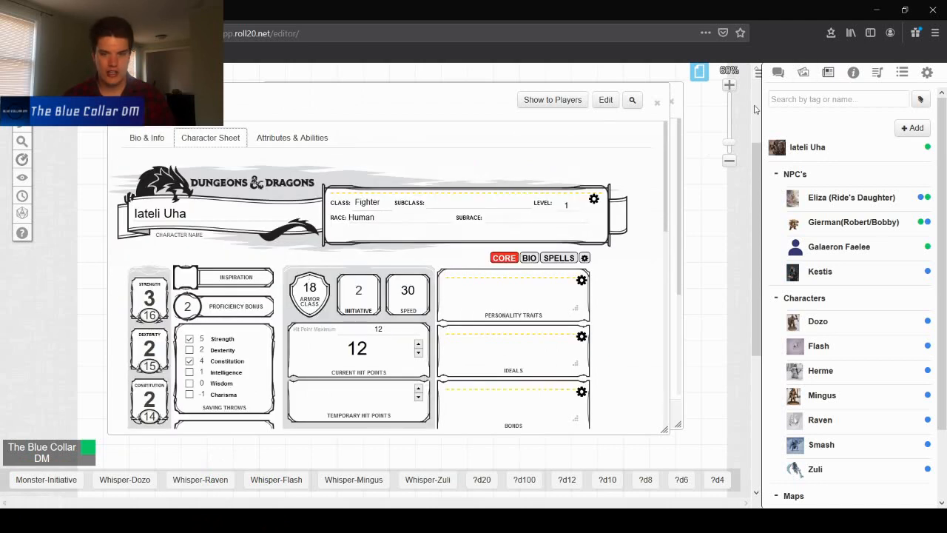
left_click(658, 103)
left_click(596, 301)
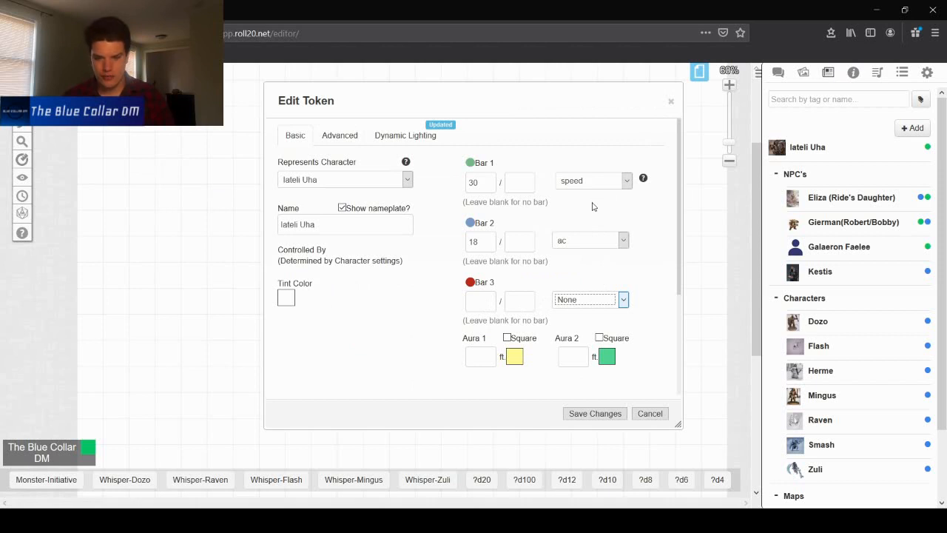
left_click(590, 278)
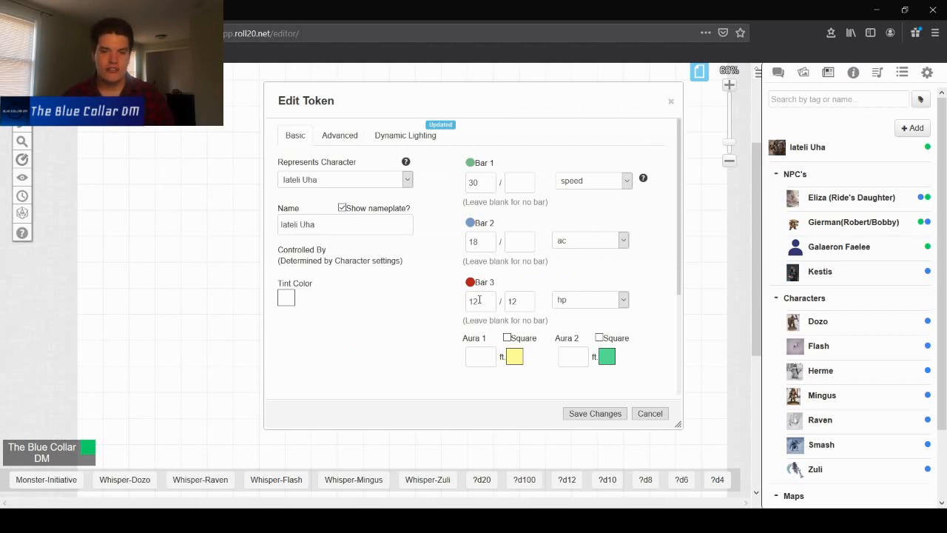
left_click(595, 413)
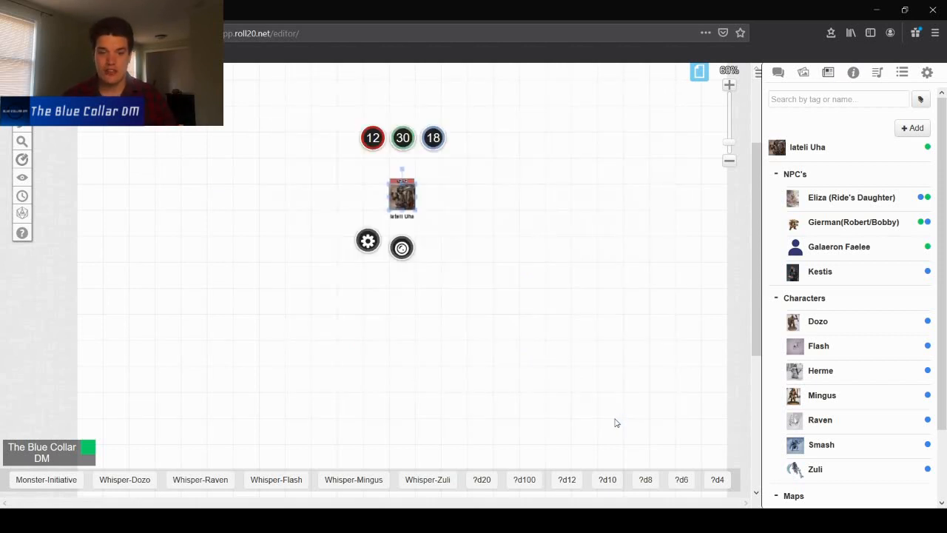
- Lower the character's current hit points to 11 on the character sheet
left_click(805, 150)
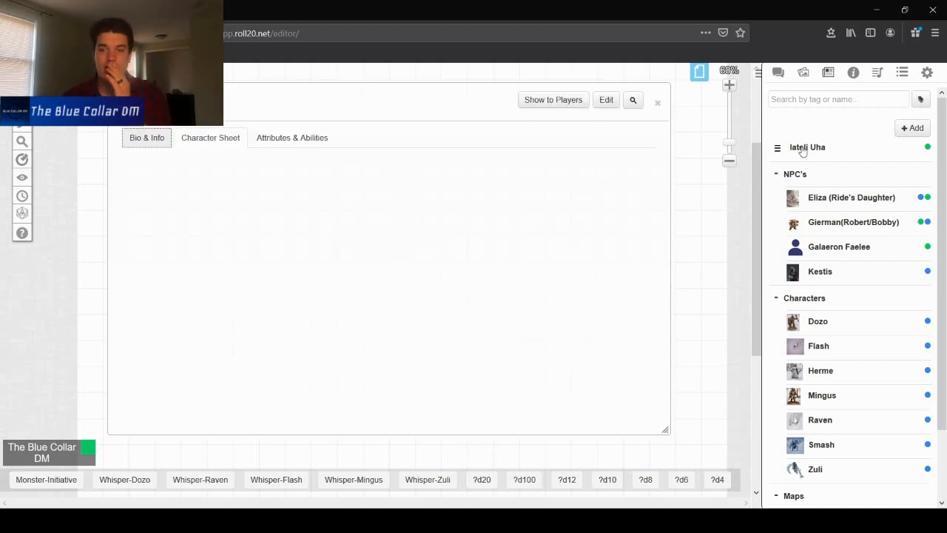
left_click(419, 353)
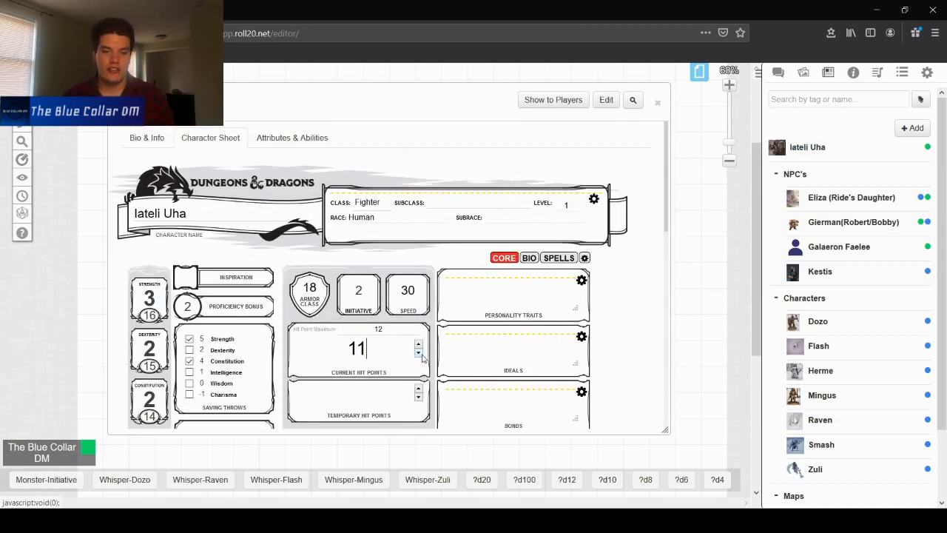
left_click(658, 103)
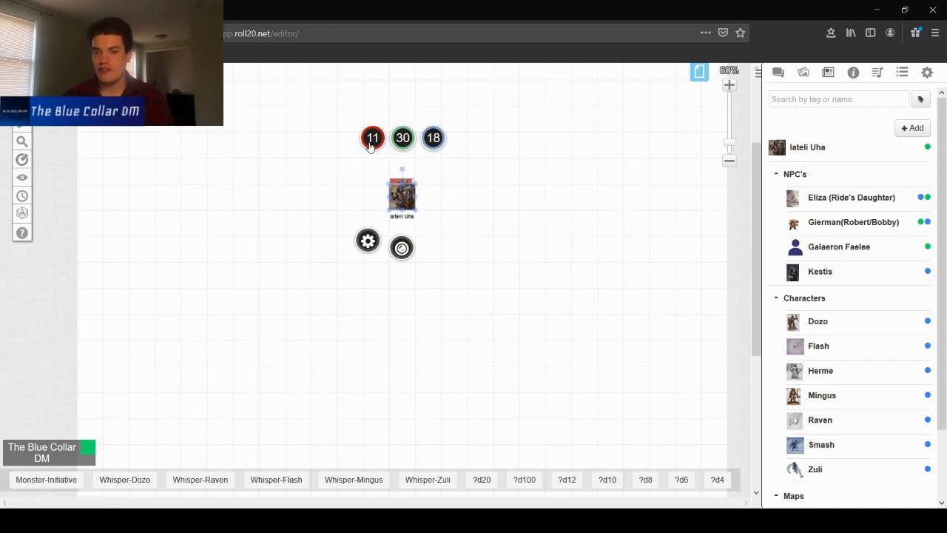
left_click(862, 151)
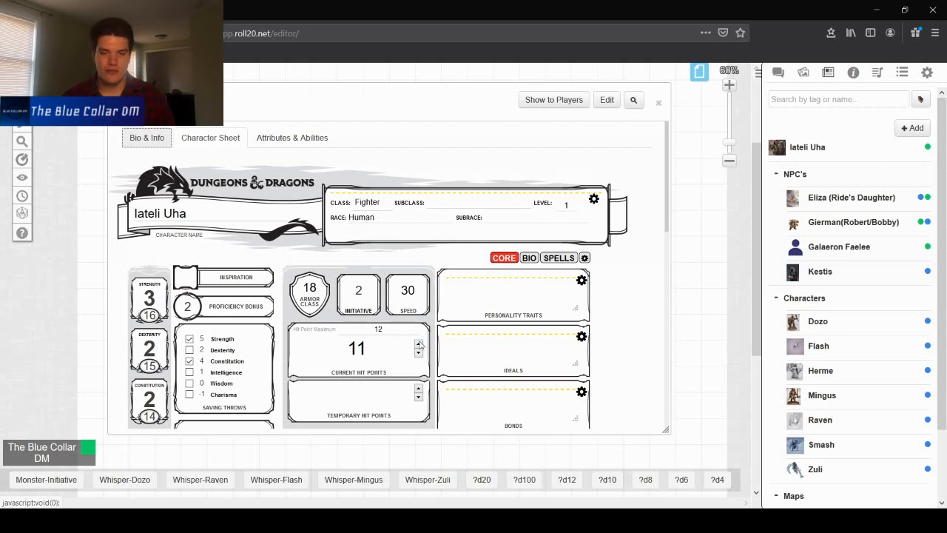
left_click(658, 102)
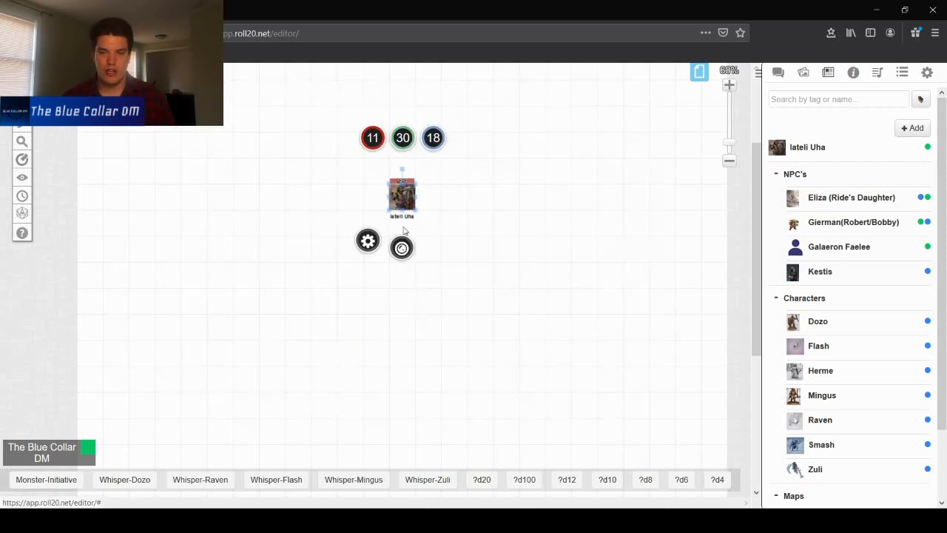
- Subtract 5 from the token's hit point bar
left_click(578, 245)
left_click(406, 198)
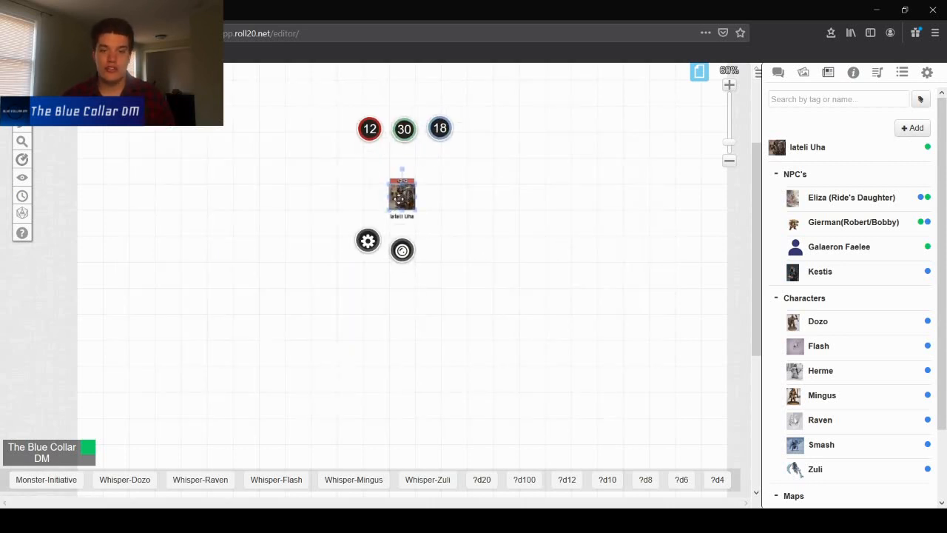
left_click(376, 140)
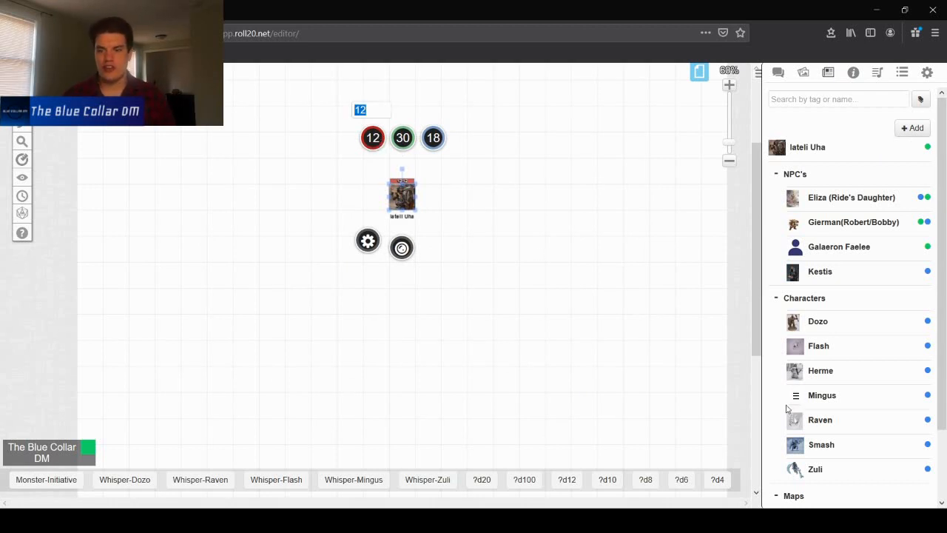
type("-5")
key("Return")
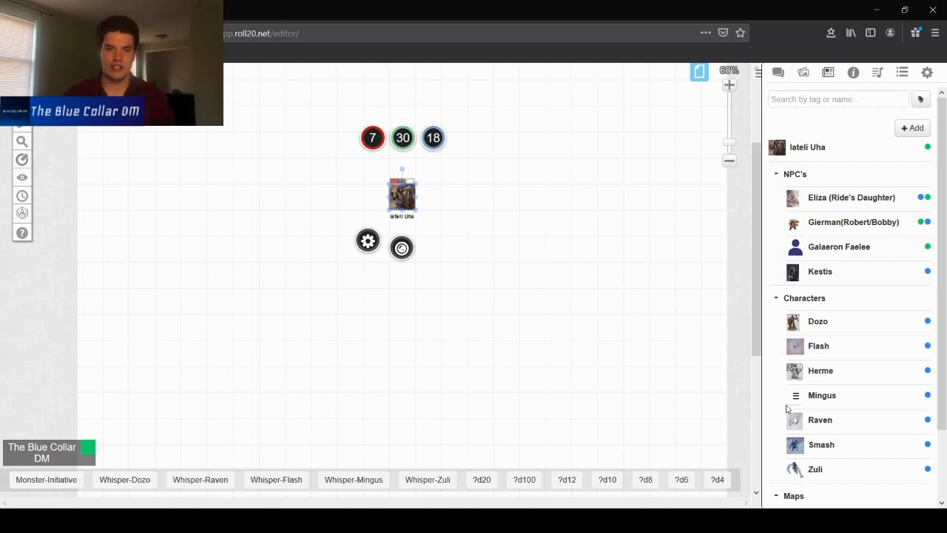
- Zoom in on the token, check the sheet's current hit points, and add 5 to the hit point bar
left_click(432, 206)
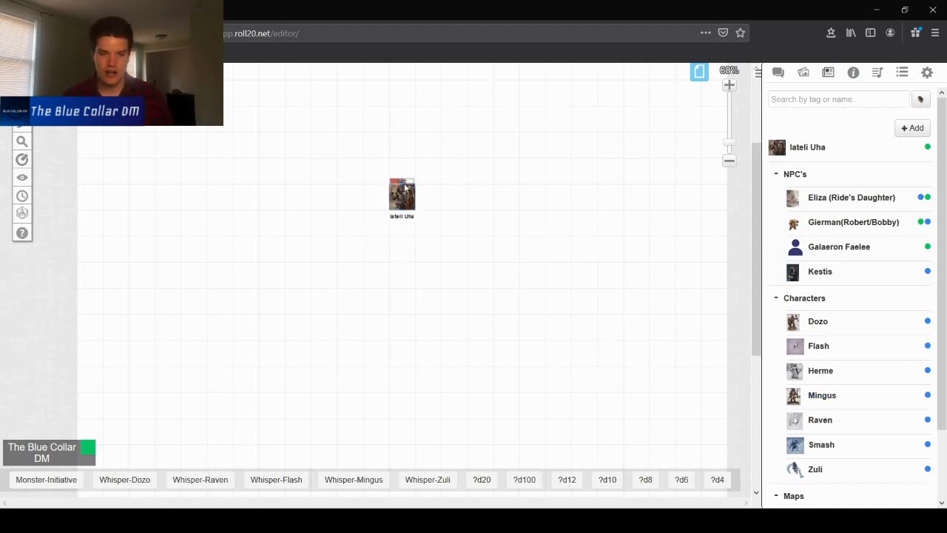
scroll(404, 187, "up", 4)
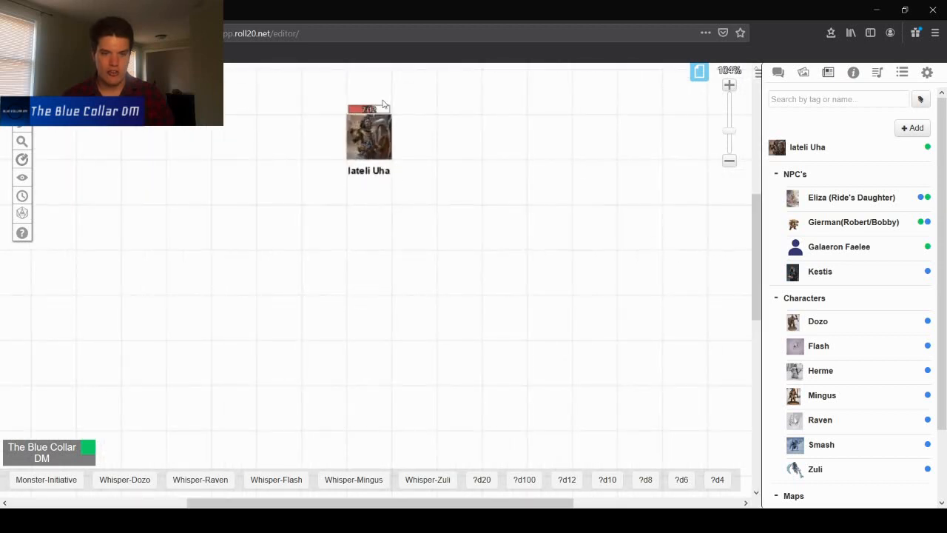
left_click_drag(755, 233, 750, 192)
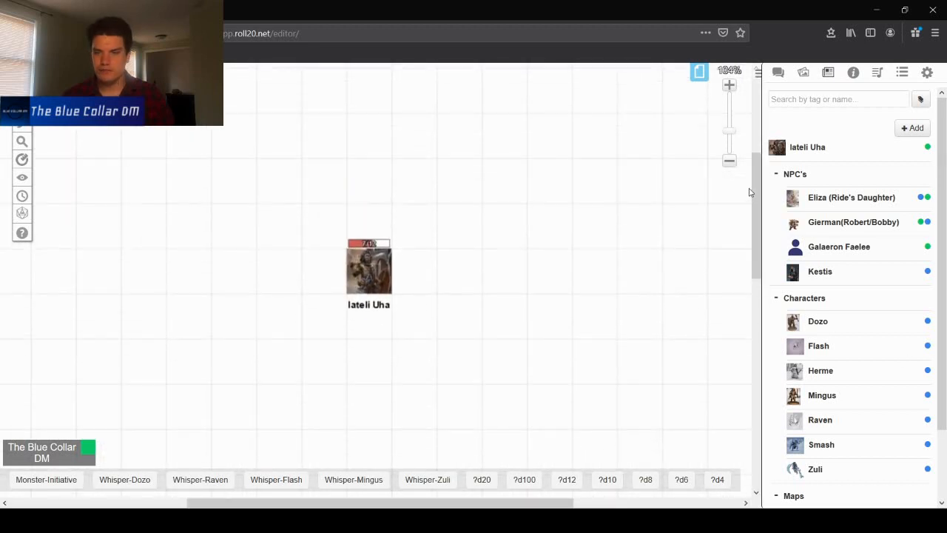
left_click(812, 152)
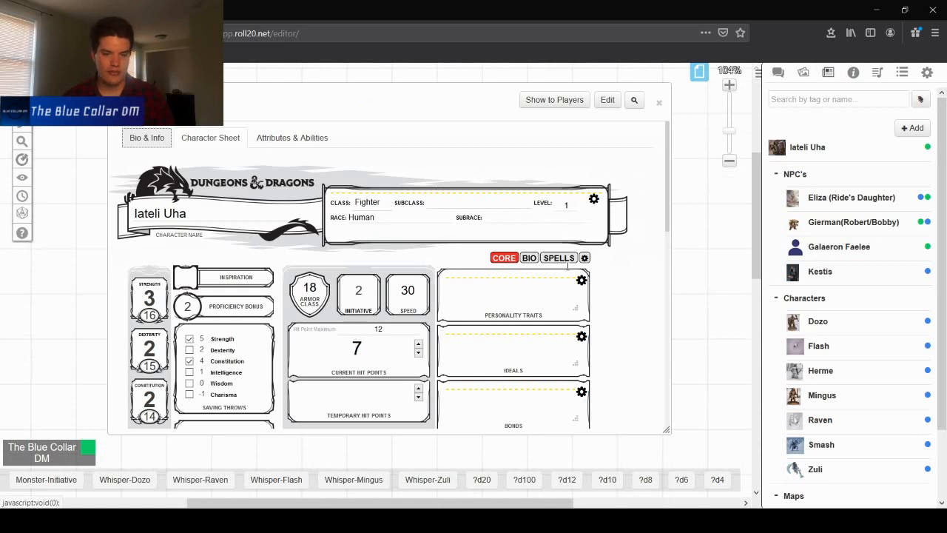
left_click(659, 102)
left_click(357, 283)
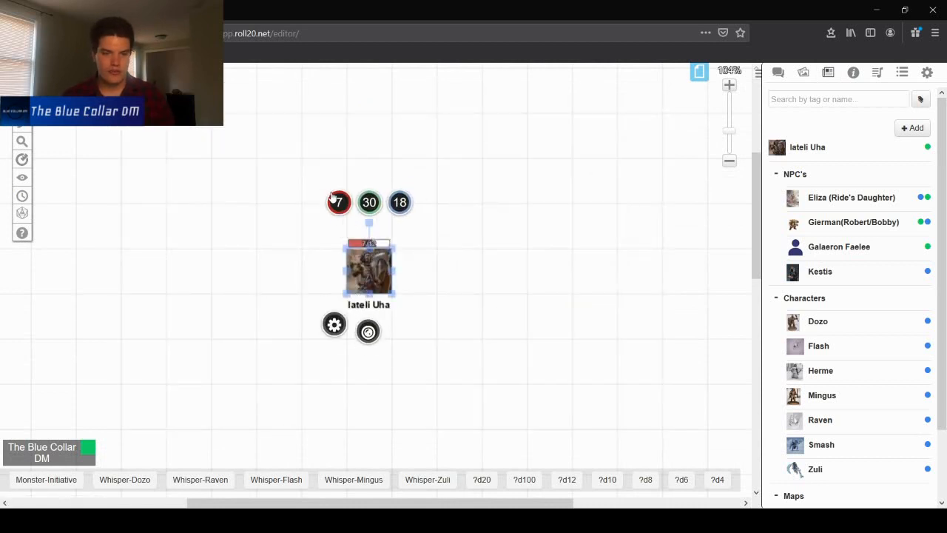
left_click(338, 202)
type("+5")
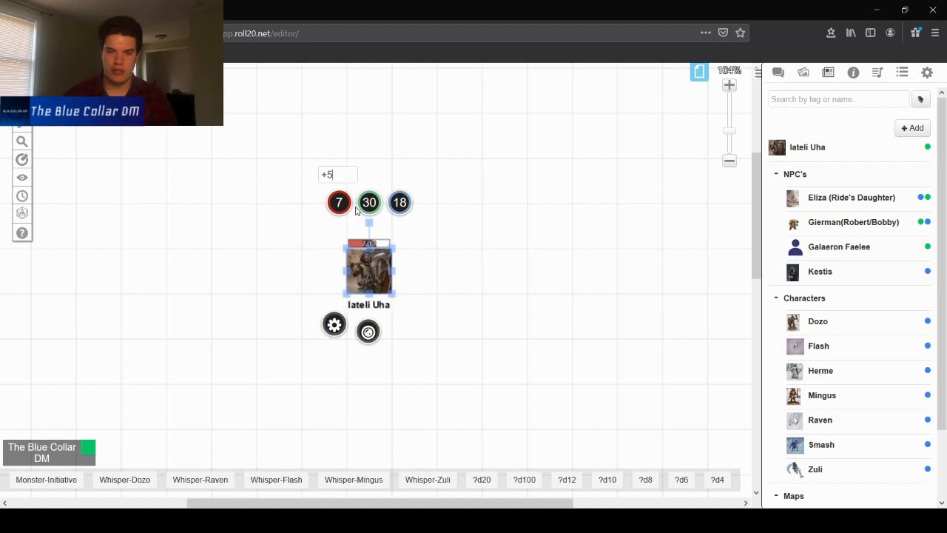
key("Return")
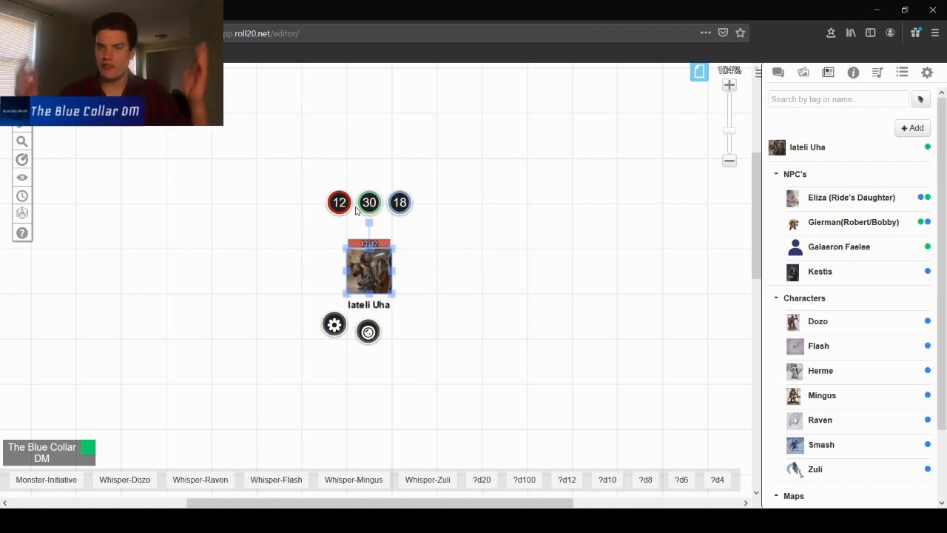
left_click(509, 272)
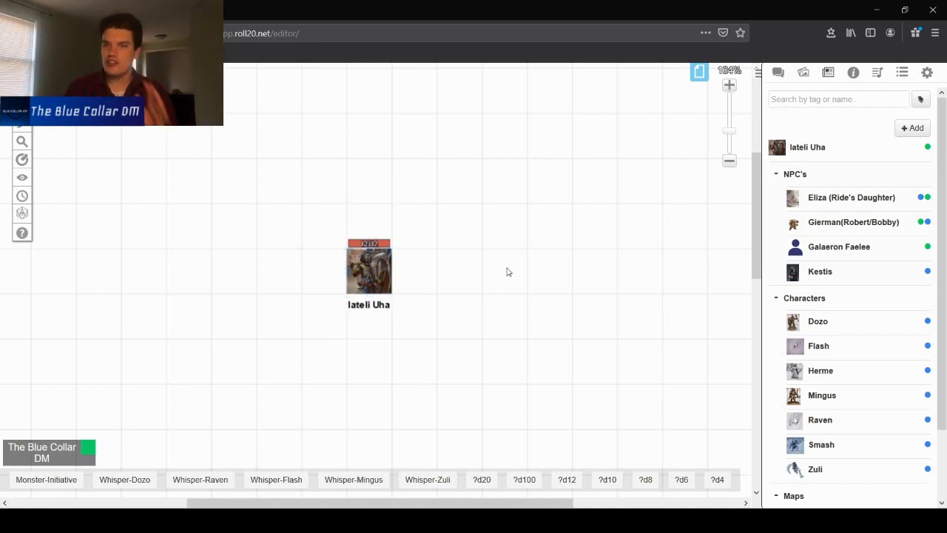
left_click(349, 270)
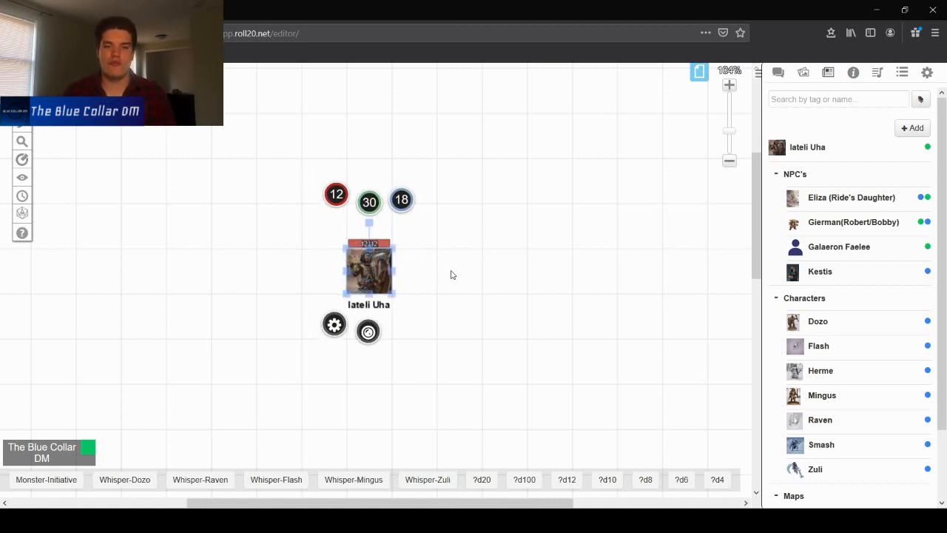
scroll(449, 282, "down", 2)
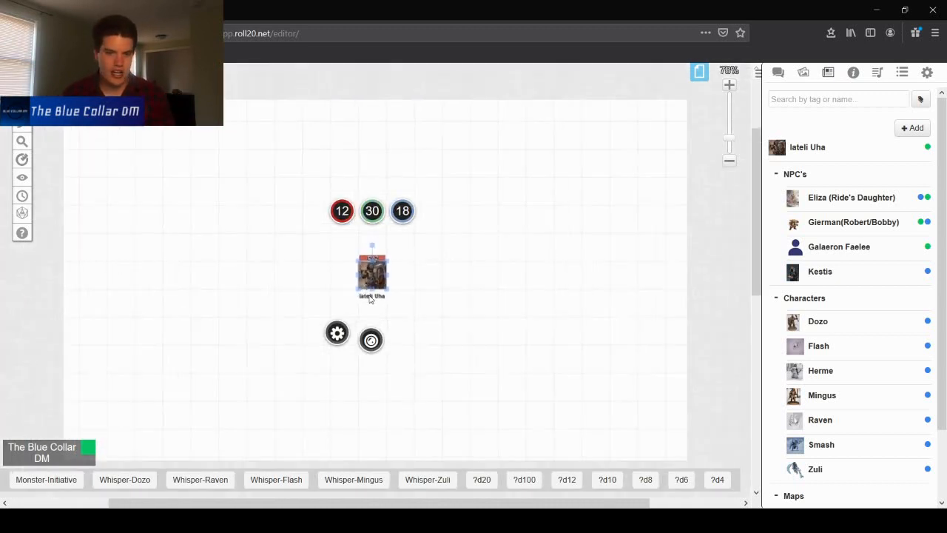
scroll(358, 290, "down", 1)
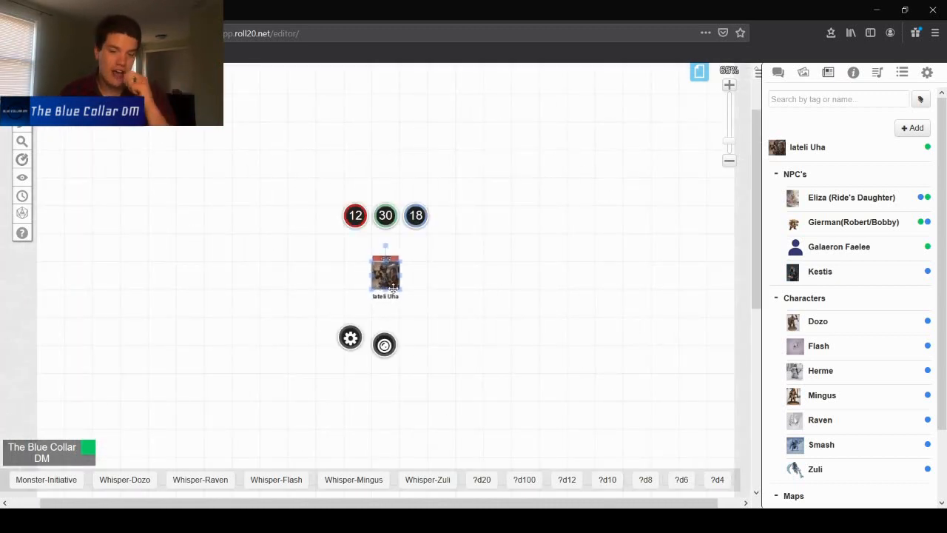
mouse_move(377, 270)
left_mouse_down()
mouse_move(332, 244)
mouse_move(392, 273)
left_mouse_up()
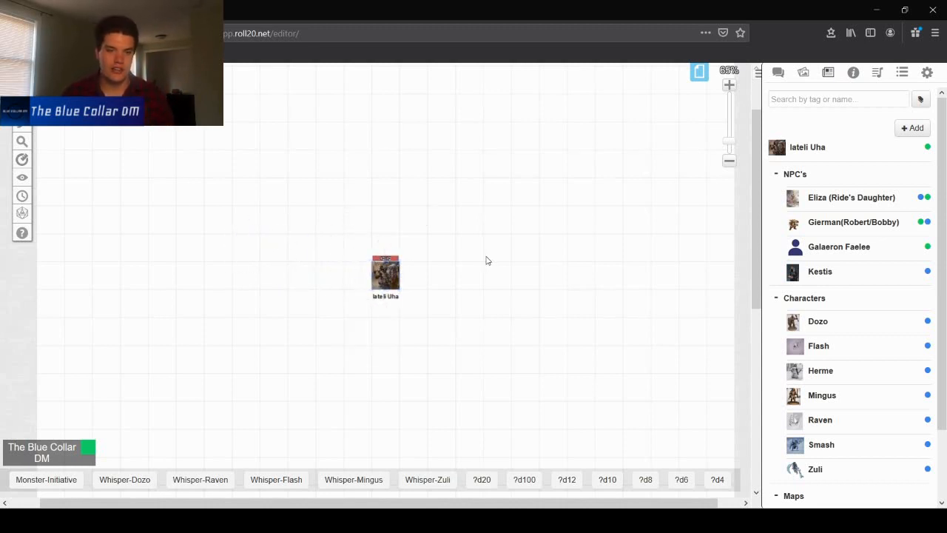
left_click(391, 282)
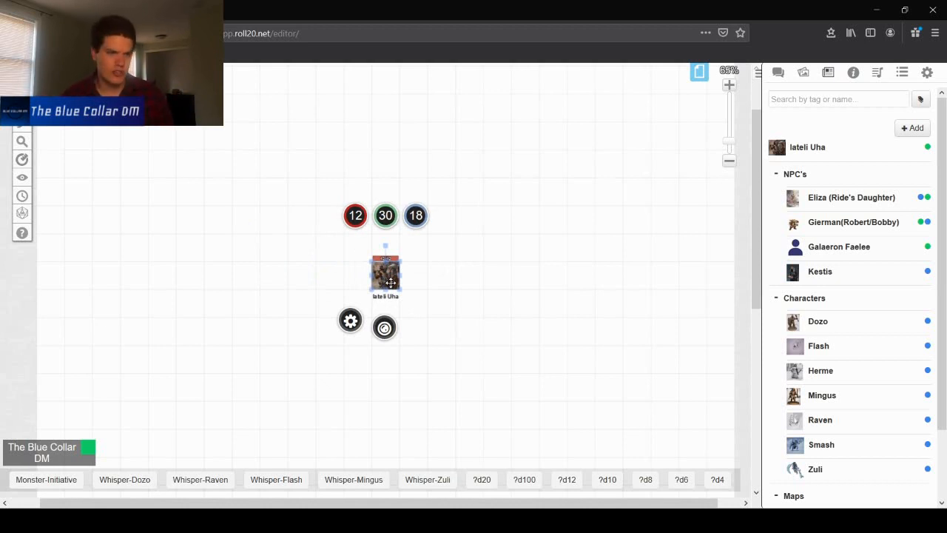
- Search the compendium for fireball and open the Fireball spell entry to read its attributes, then close it
left_click(519, 264)
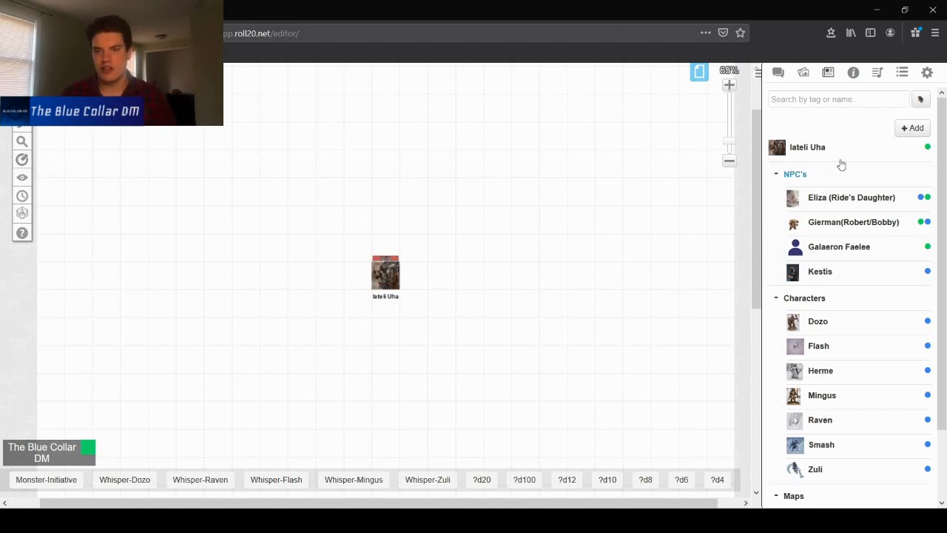
left_click(855, 71)
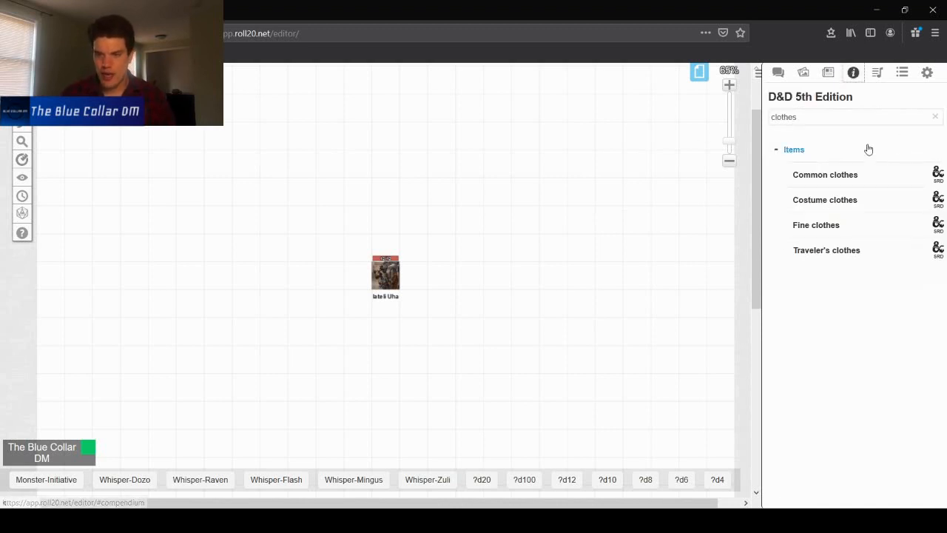
left_click(937, 117)
left_click(855, 118)
type("t")
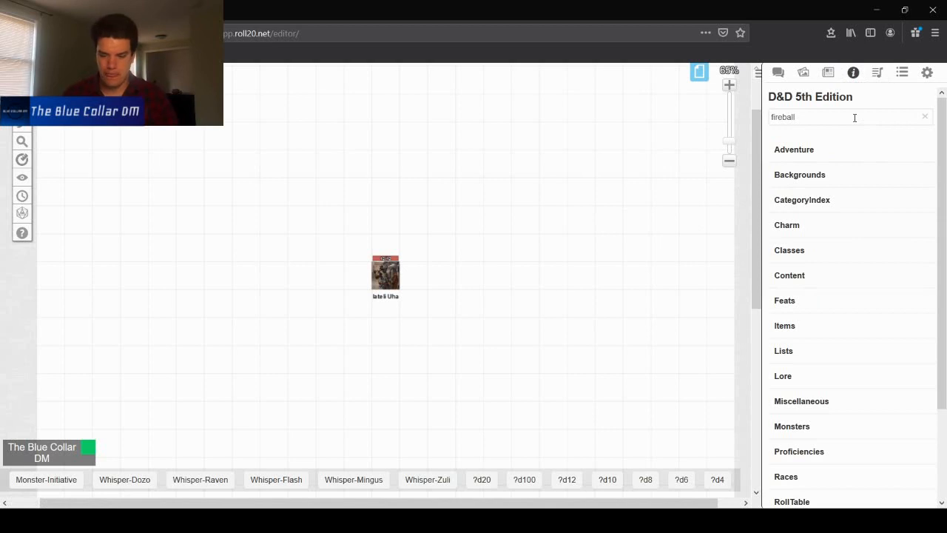
key("Return")
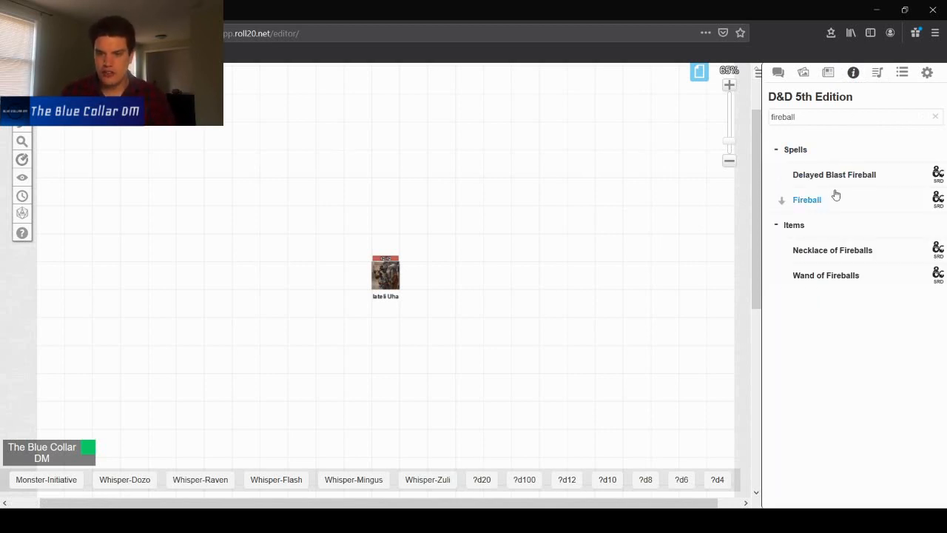
left_click(800, 206)
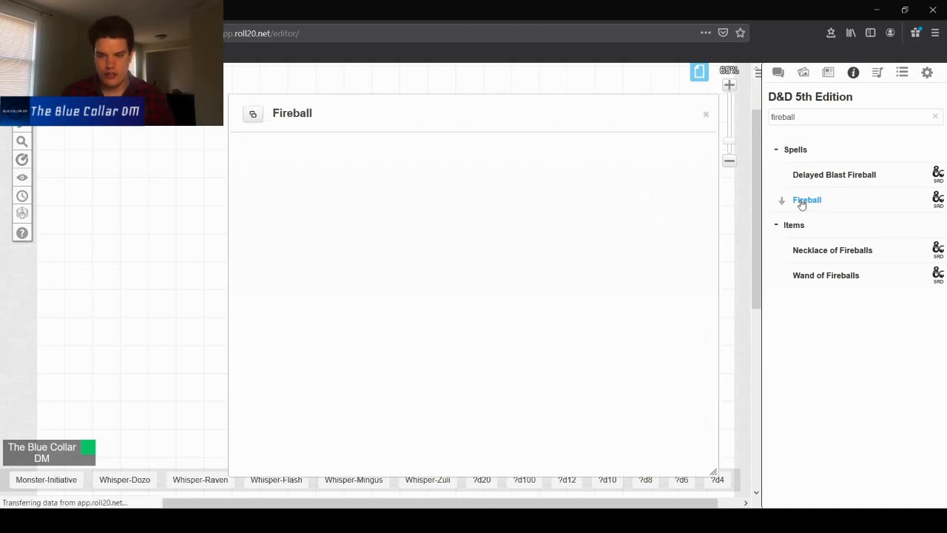
scroll(354, 266, "down", 5)
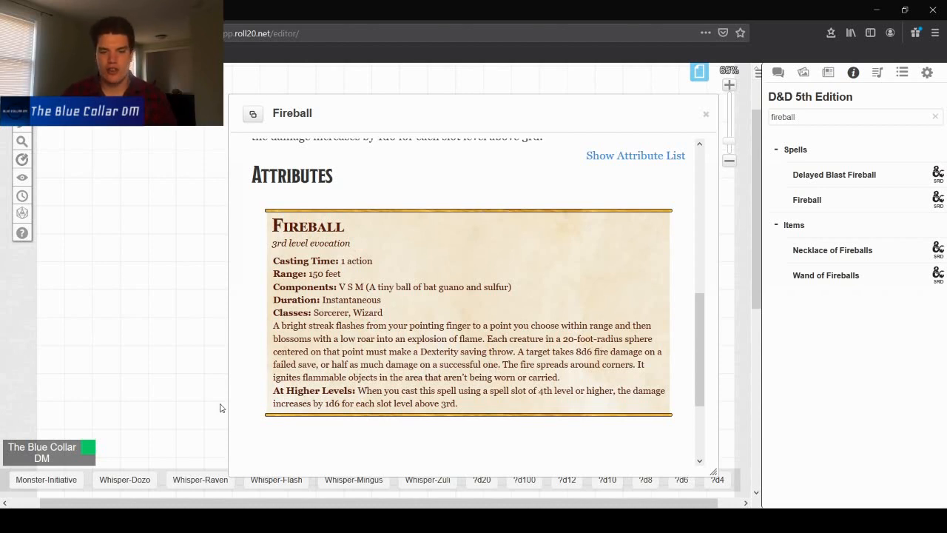
left_click(706, 114)
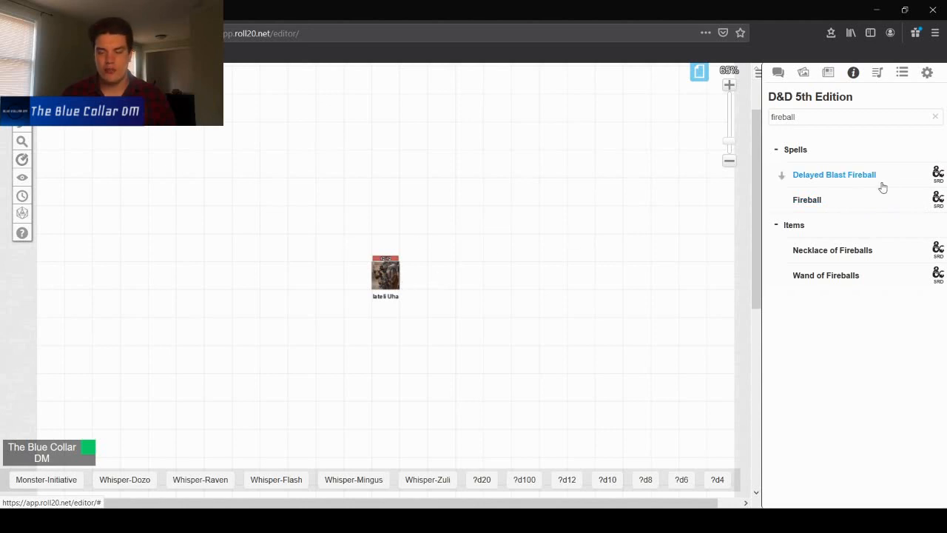
- Roll the ?d6 macro in chat, accepting the default number of dice and modifier
left_click(777, 73)
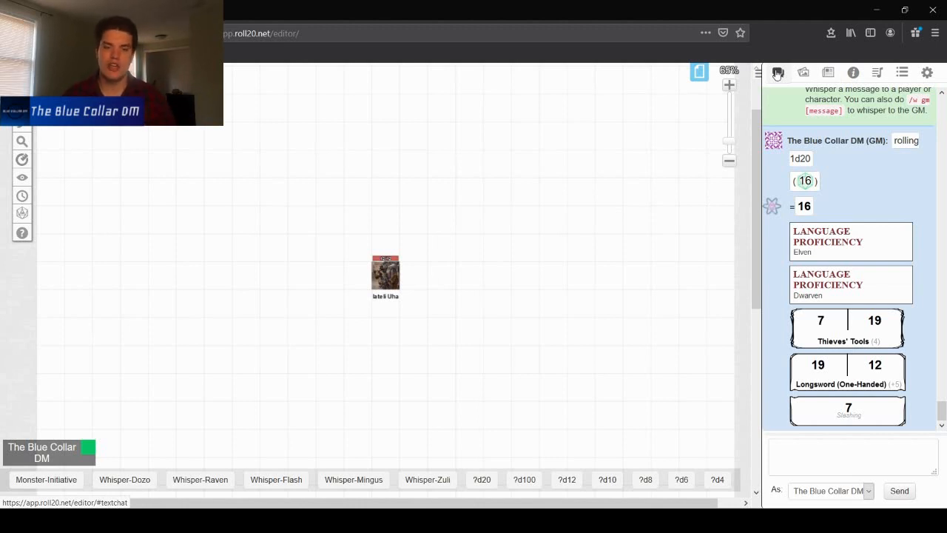
left_click(678, 482)
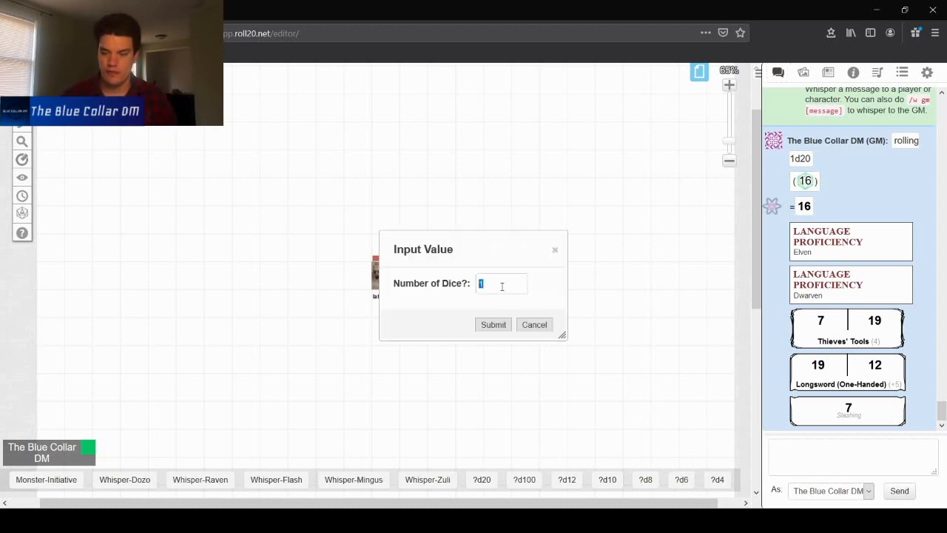
key("Return")
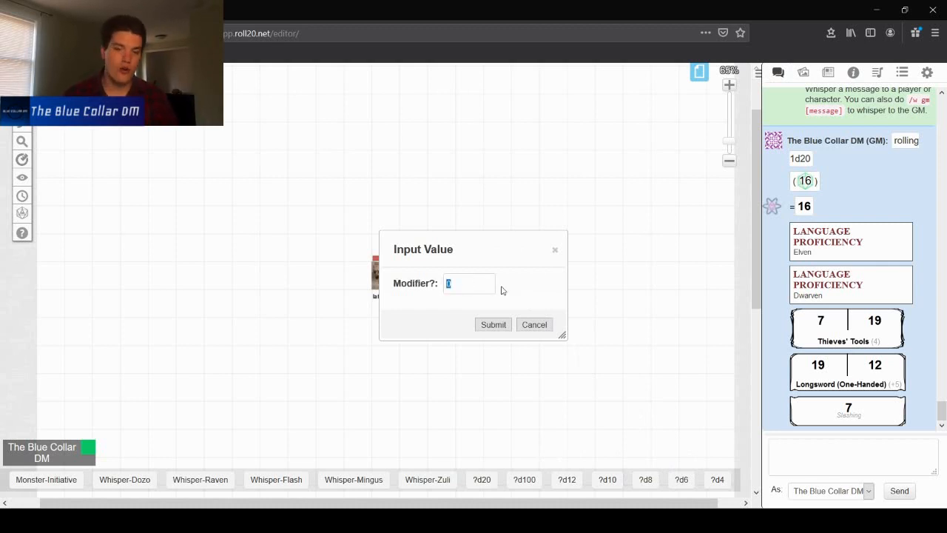
key("Return")
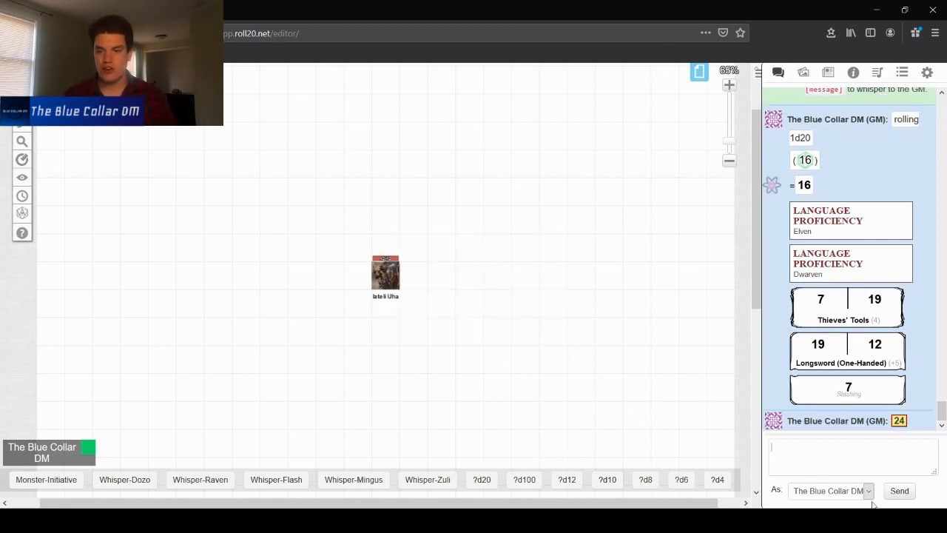
- Roll a single d6 from the quick dice roller
mouse_move(902, 422)
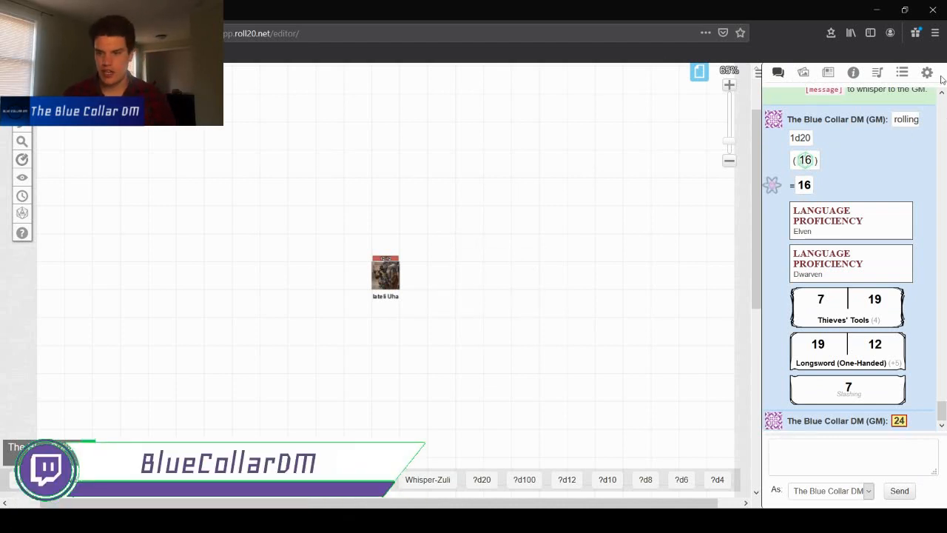
mouse_move(34, 220)
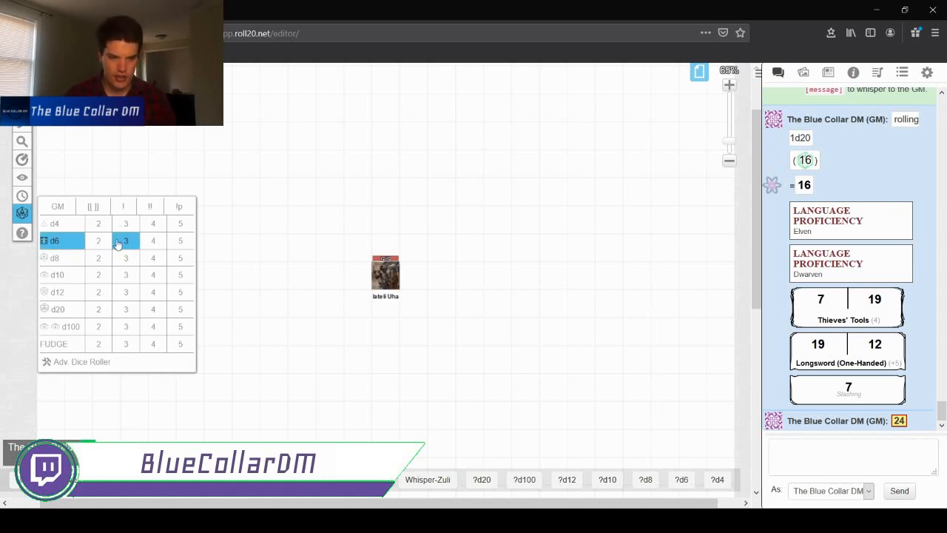
left_click(56, 241)
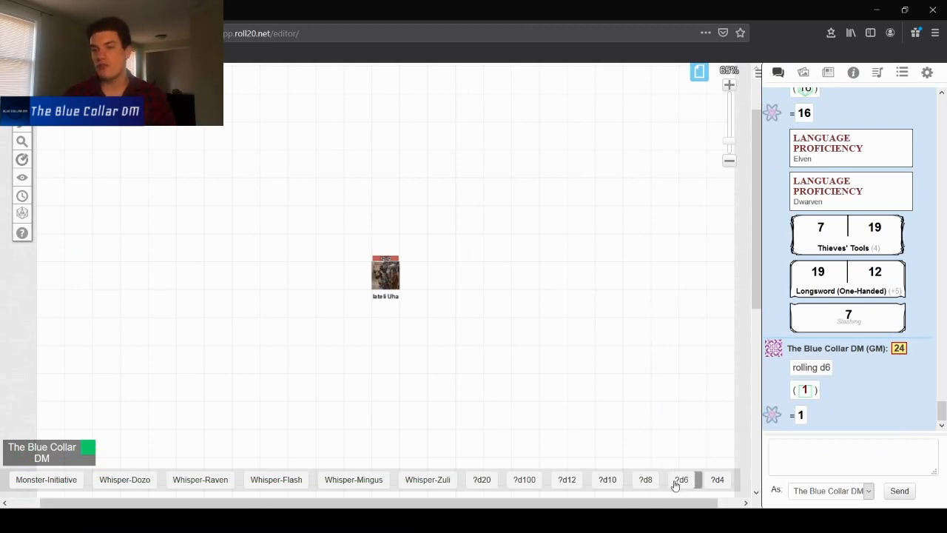
- Open the ?d6 macro to inspect its actions and close it without saving
left_click(905, 73)
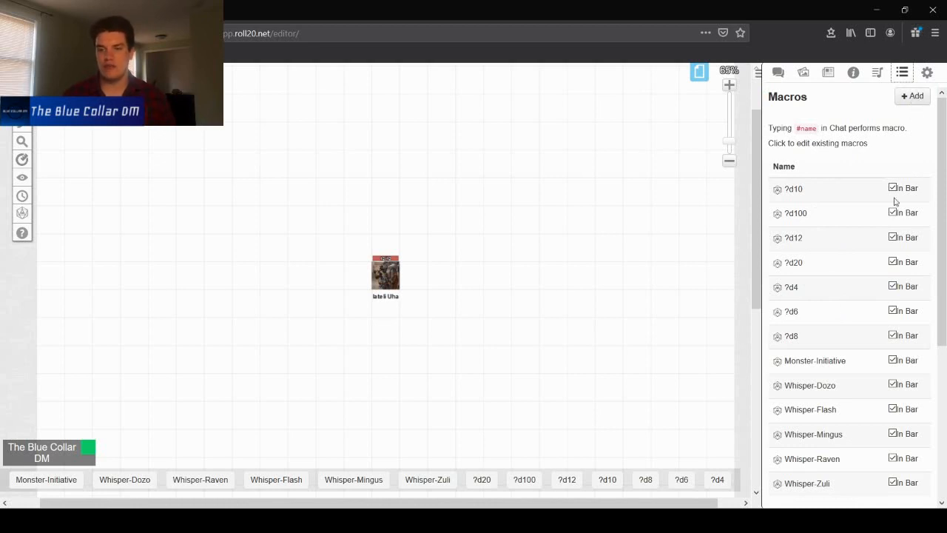
left_click(791, 312)
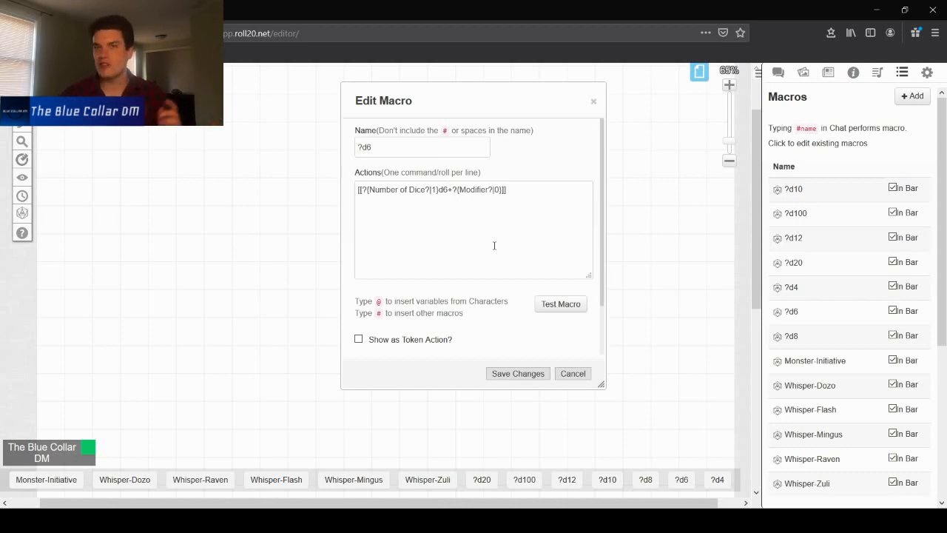
left_click(569, 373)
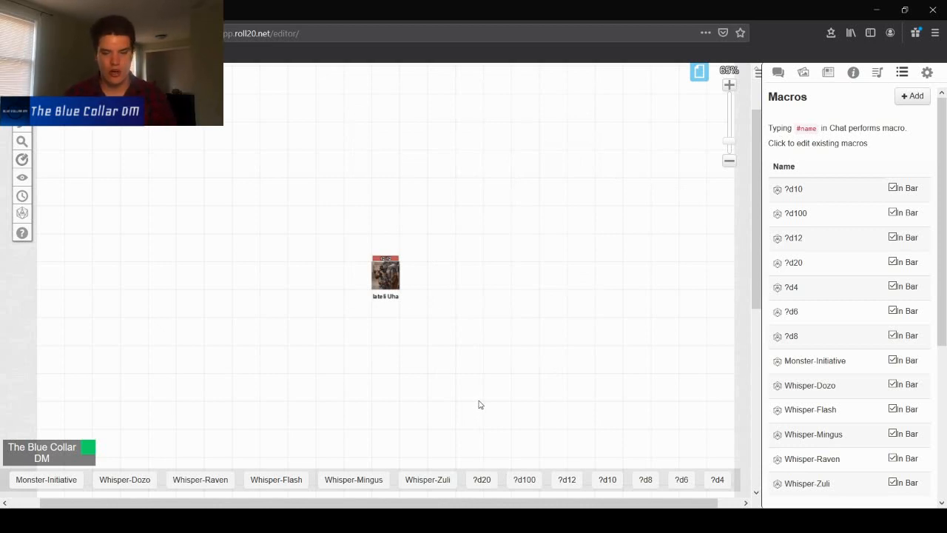
- Run the Whisper-Zuli macro with the message "for youtube and laughs"
left_click(443, 481)
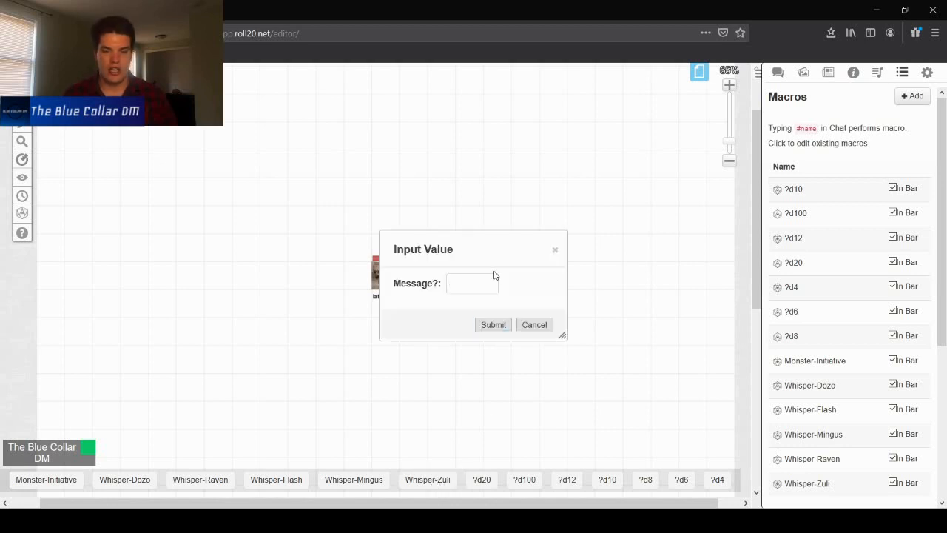
type("jlkfsdlsdfo")
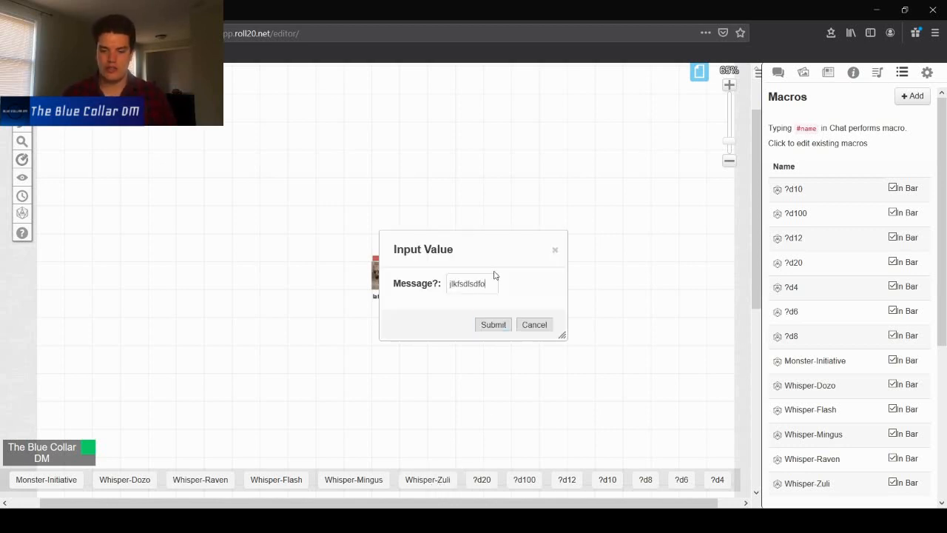
key("BackSpace")
key("BackSpace")
key("BackSpace")
key("BackSpace")
key("BackSpace")
key("BackSpace")
key("BackSpace")
key("BackSpace")
key("BackSpace")
key("BackSpace")
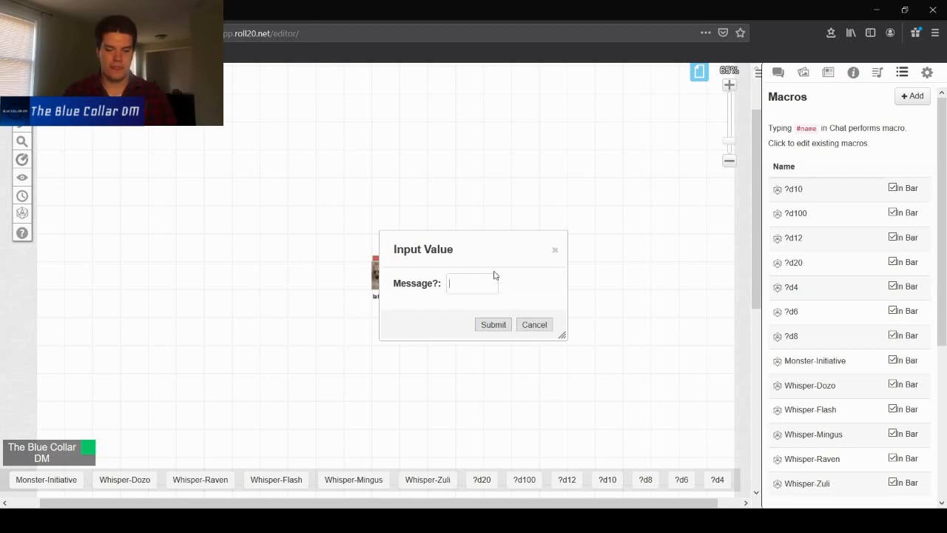
type("for youtube and la")
type("ughs")
key("Return")
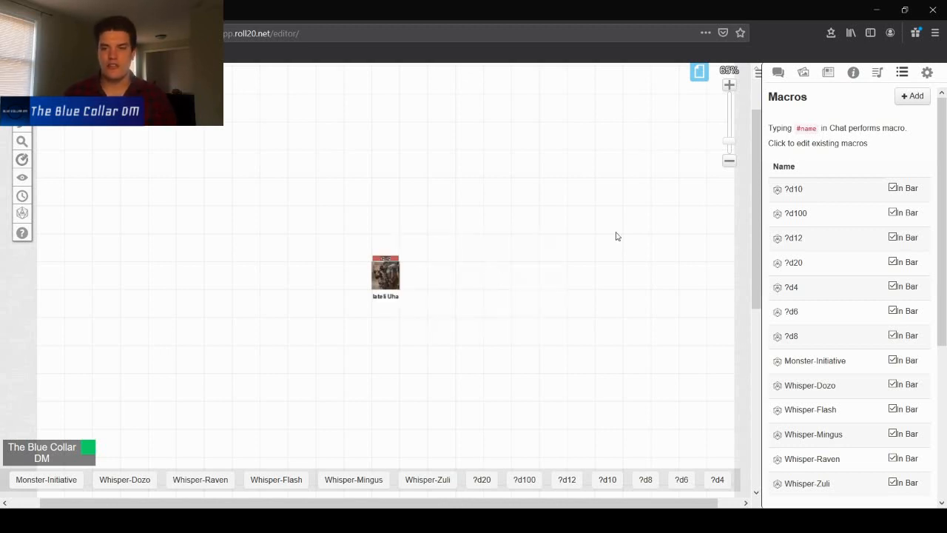
- Scroll through the chat log to review the latest rolls and whisper output
left_click(778, 71)
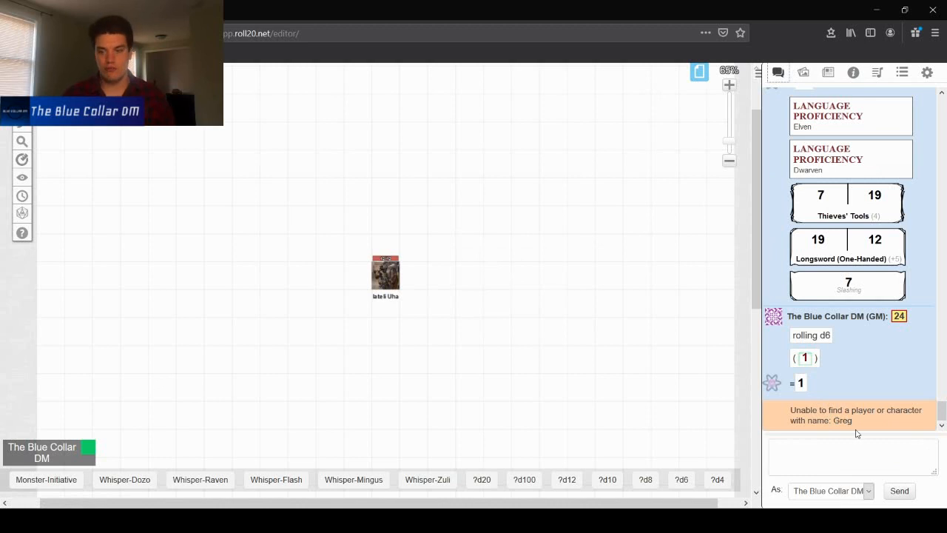
scroll(848, 420, "up", 5)
scroll(829, 399, "down", 5)
scroll(805, 361, "up", 3)
scroll(805, 360, "down", 3)
scroll(805, 360, "up", 3)
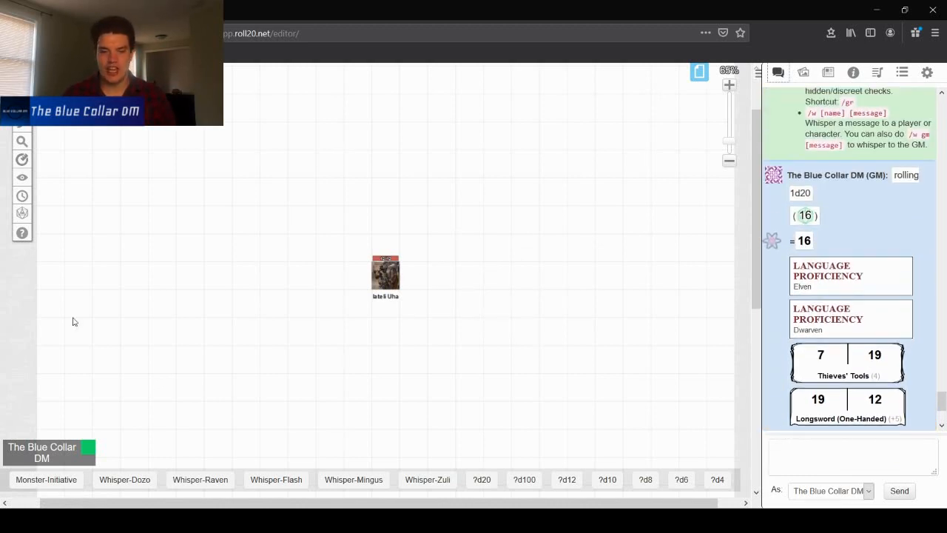
scroll(427, 349, "down", 1)
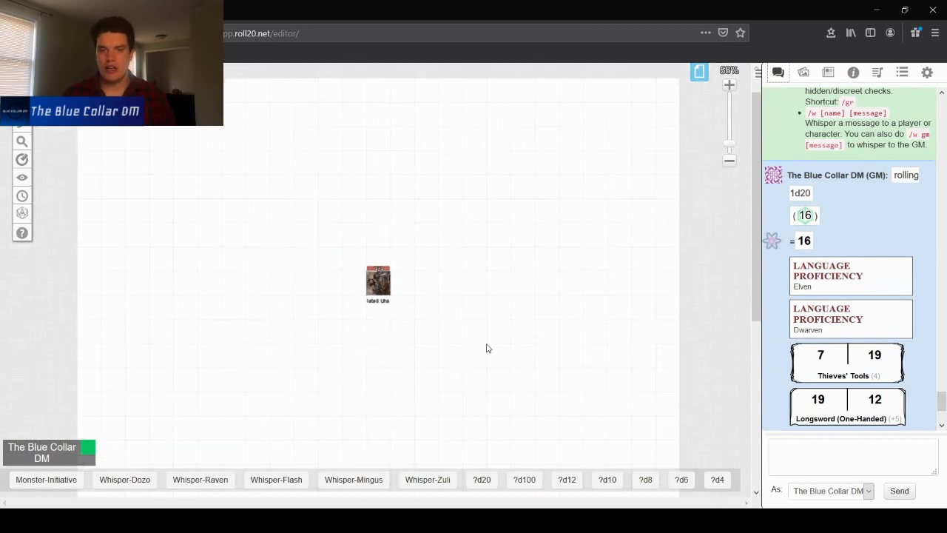
- Open the Whisper-Zuli macro to inspect its message prompt and close it without saving
left_click(927, 72)
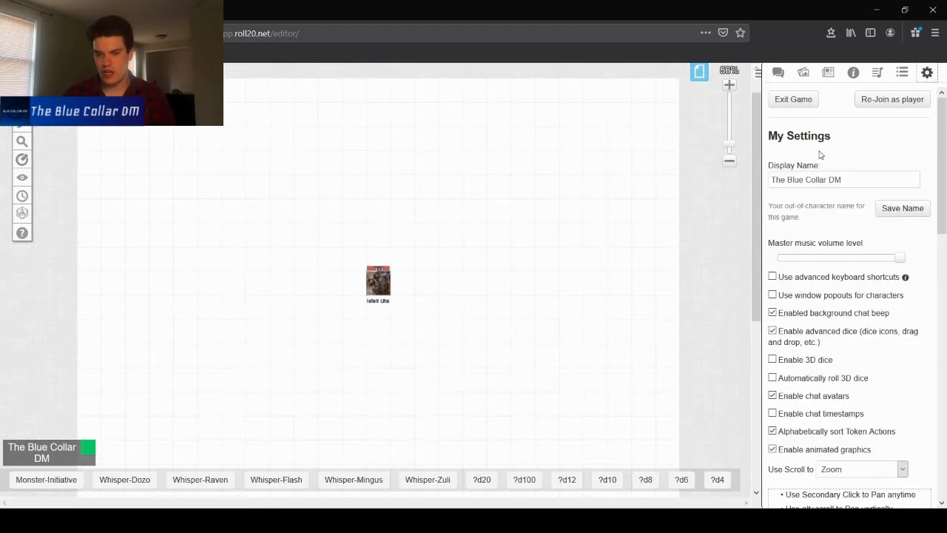
left_click(902, 72)
scroll(814, 370, "down", 1)
left_click(823, 431)
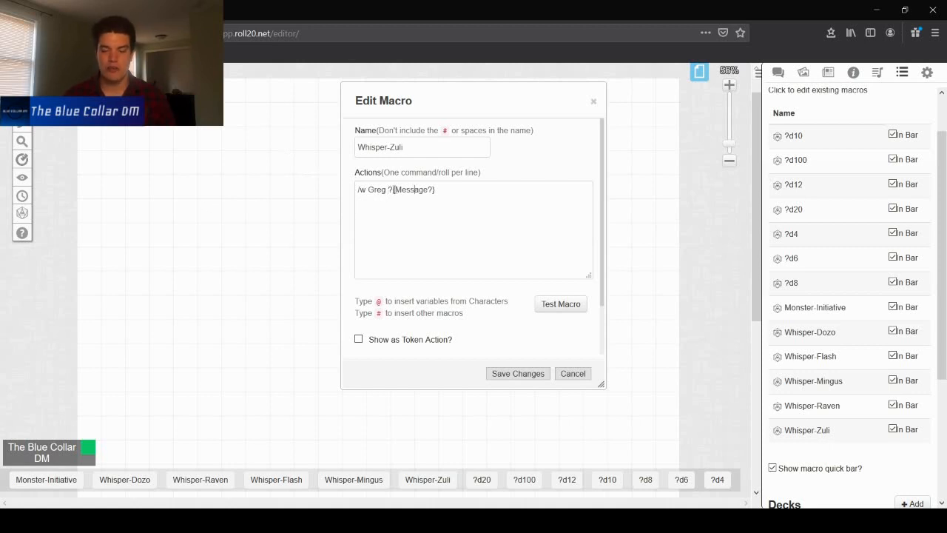
left_click_drag(397, 189, 429, 192)
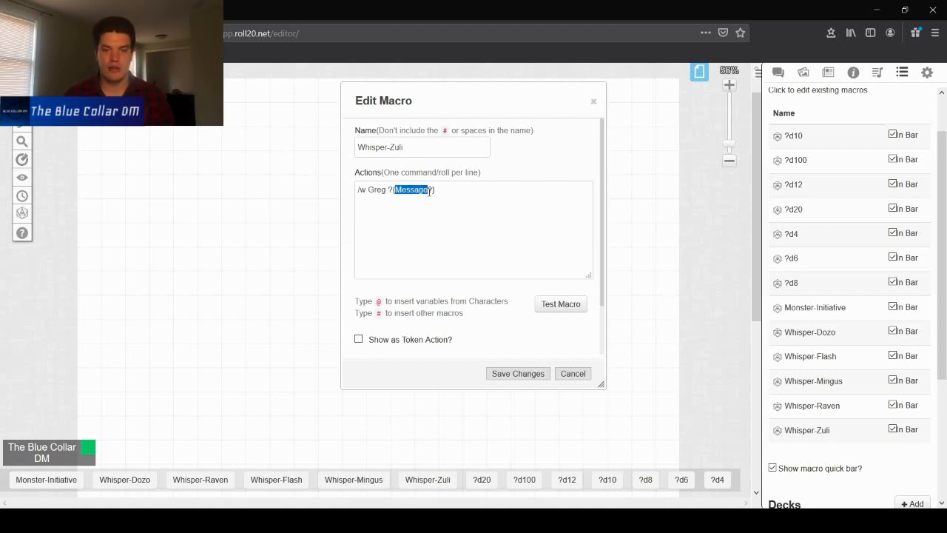
left_click(570, 373)
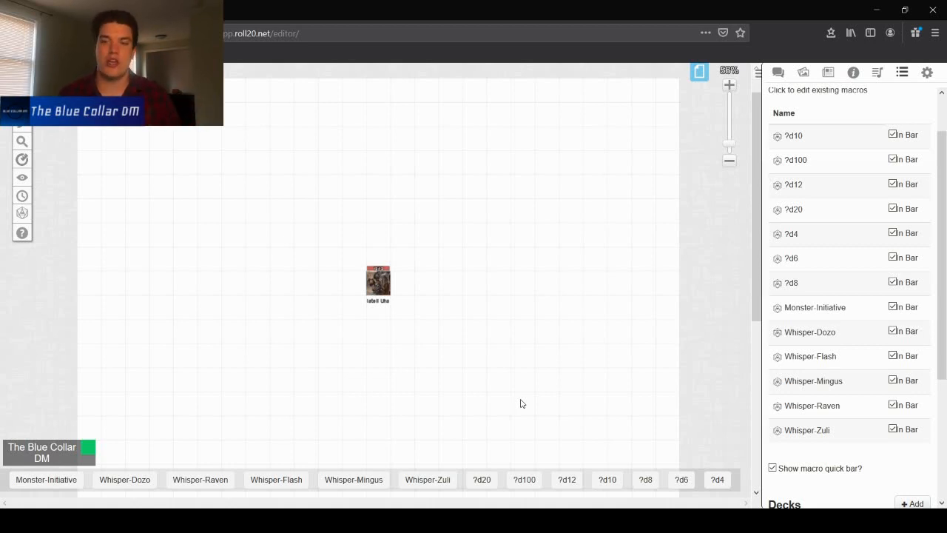
- Roll the ?d100 macro with the default dice count and modifier, and review the result in chat
scroll(429, 348, "down", 4)
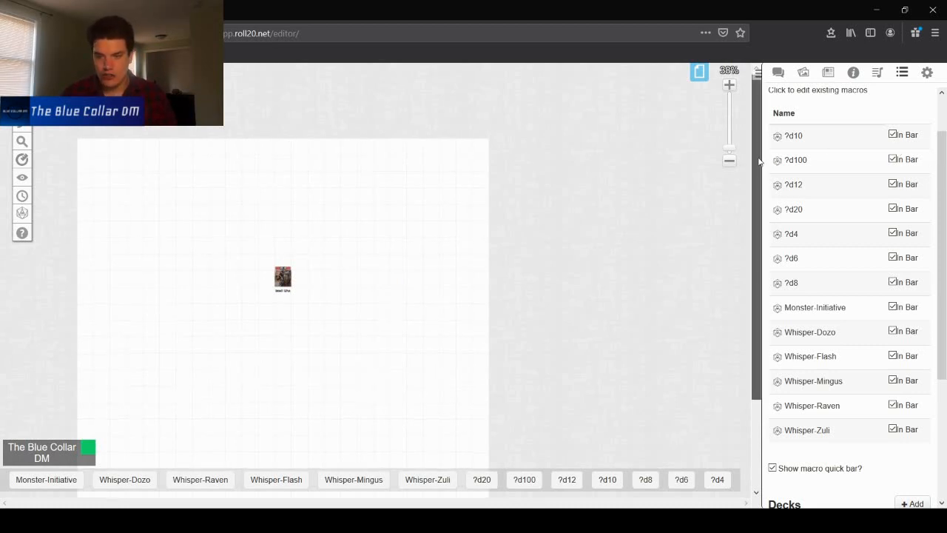
left_click_drag(759, 157, 759, 171)
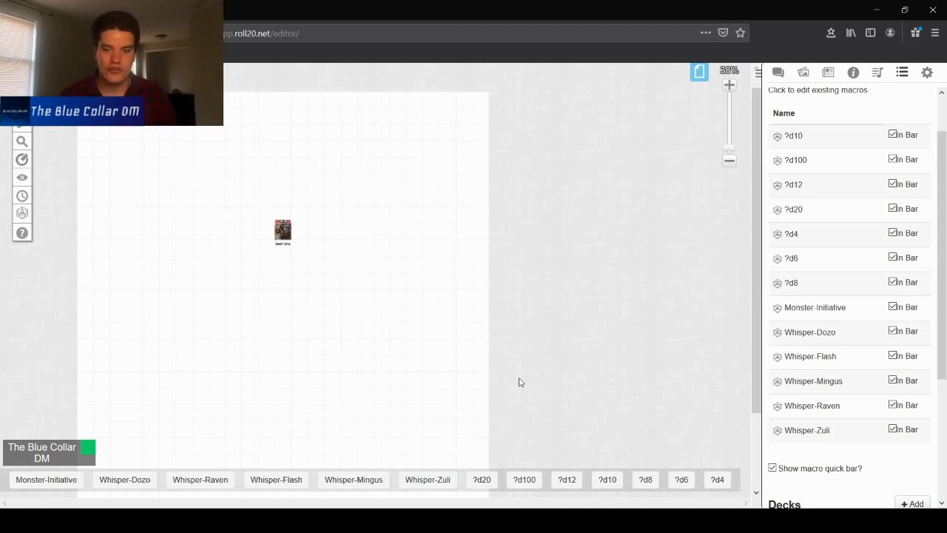
left_click(527, 479)
key("Return")
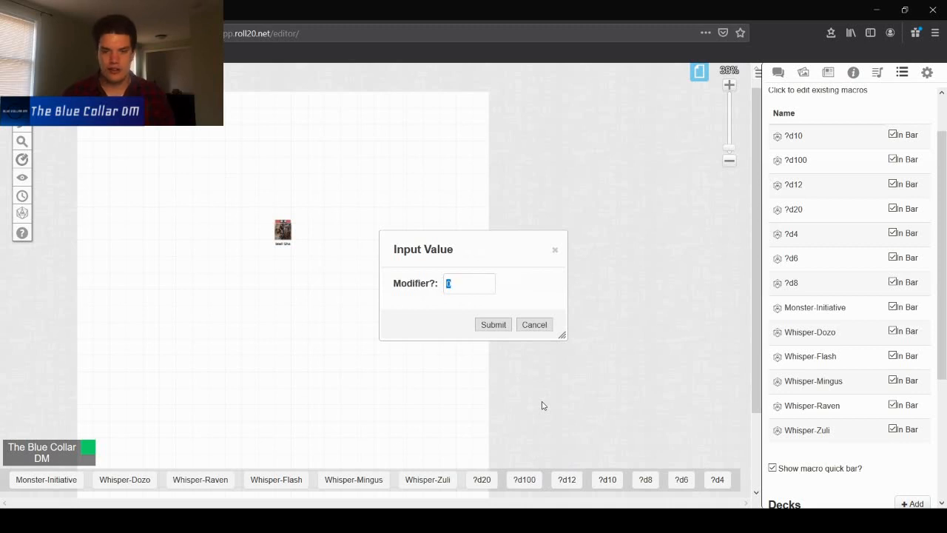
key("Return")
left_click(777, 72)
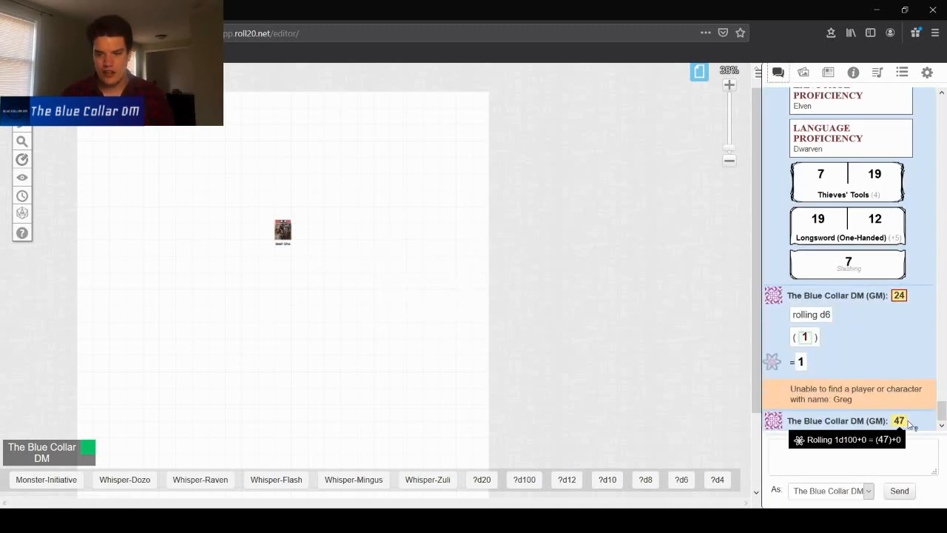
scroll(663, 382, "up", 2)
scroll(820, 297, "up", 4)
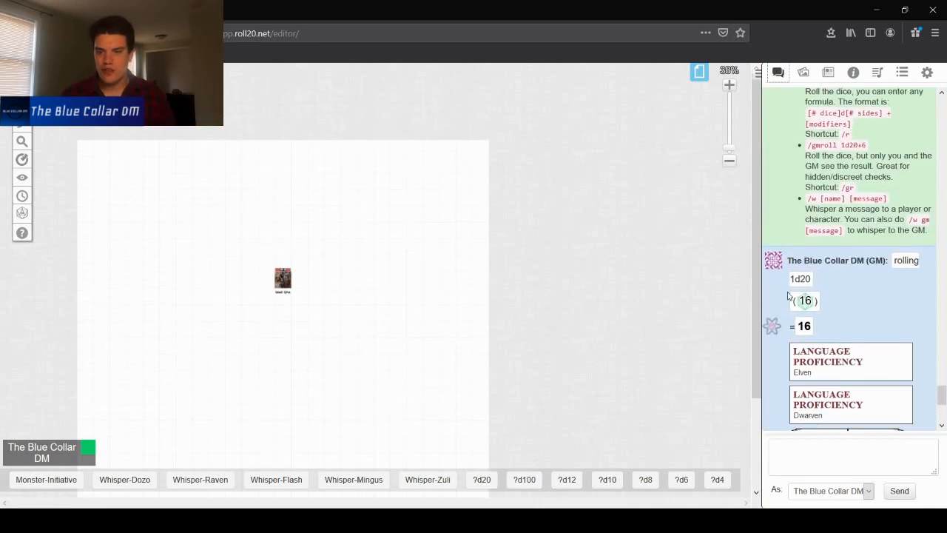
scroll(610, 284, "down", 5)
scroll(608, 283, "up", 5)
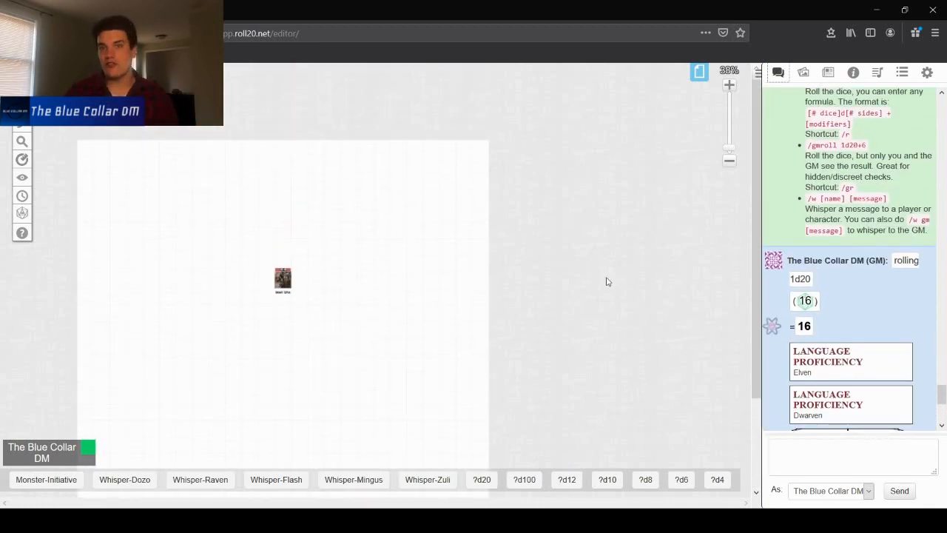